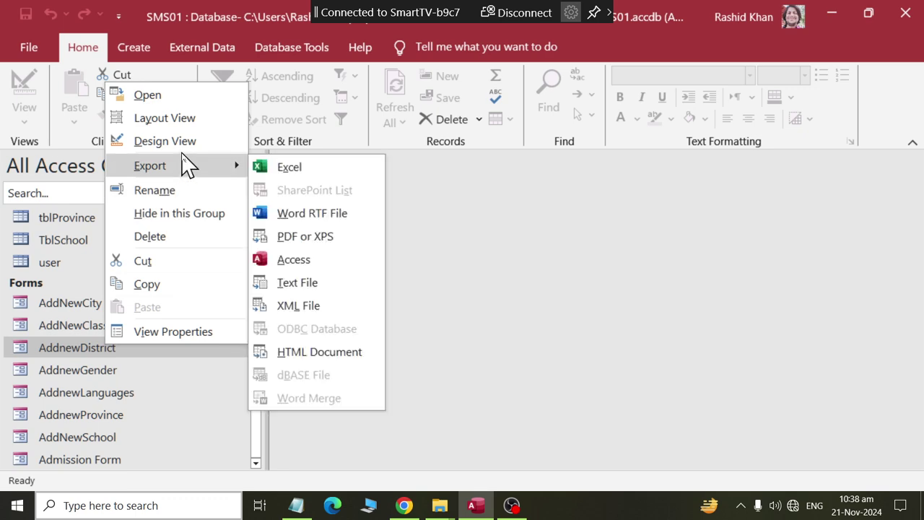
# - Open the AddnewDistrict form in Layout View and set the font size of all its fields and labels to 16
pyautogui.click(181, 119)
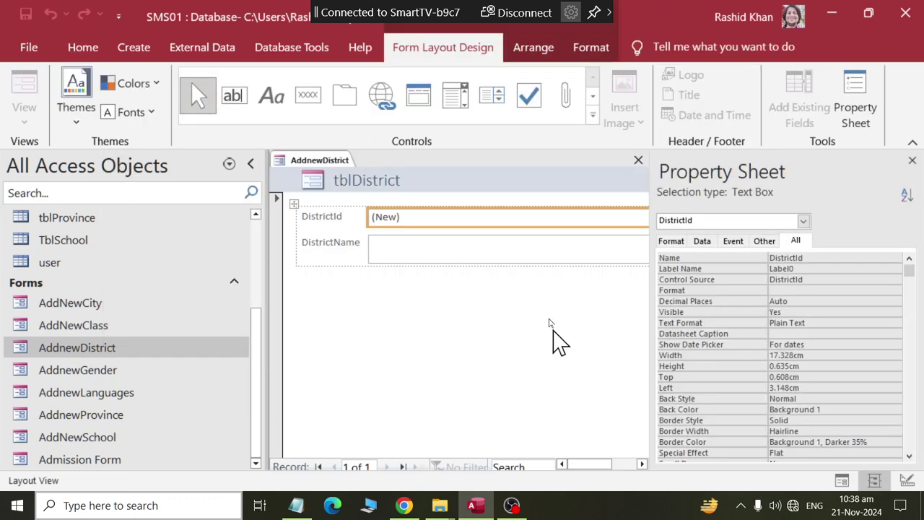
pyautogui.click(554, 340)
pyautogui.click(354, 213)
pyautogui.click(293, 204)
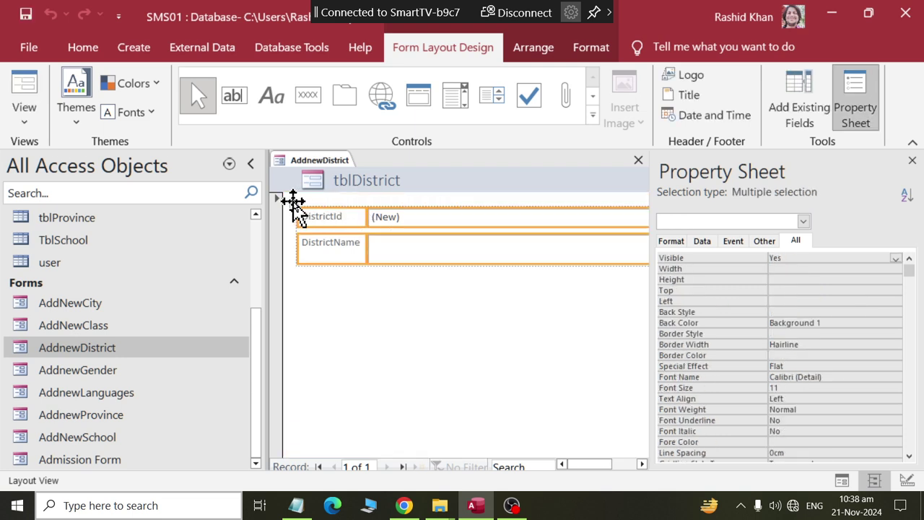
pyautogui.click(601, 52)
pyautogui.click(329, 83)
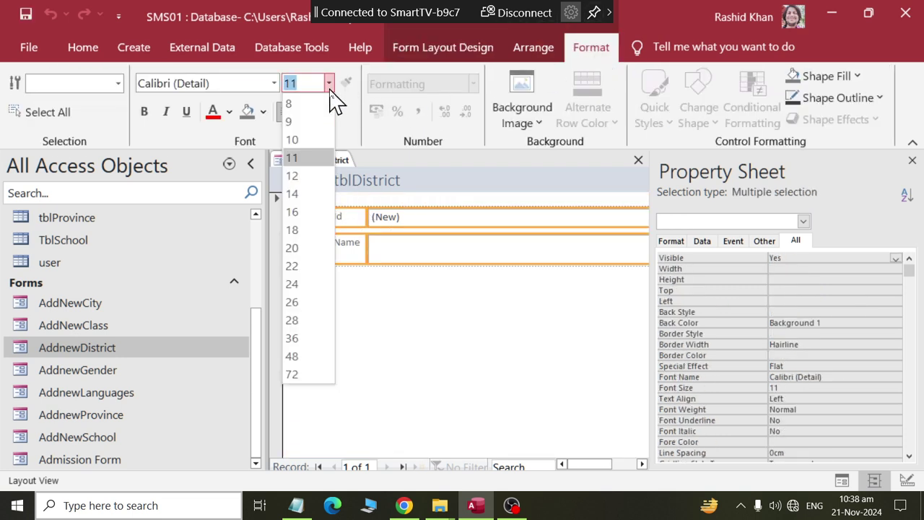
pyautogui.press('Escape')
pyautogui.write('16')
pyautogui.press('Return')
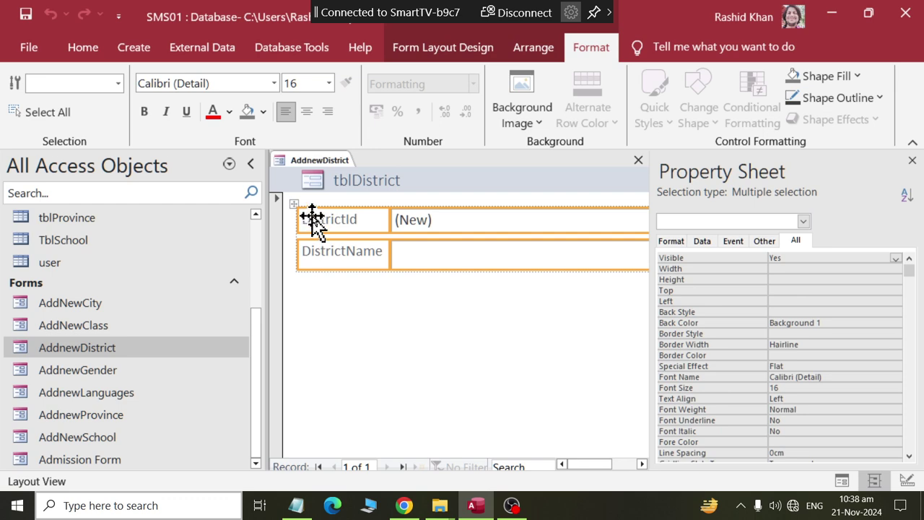
pyautogui.click(912, 160)
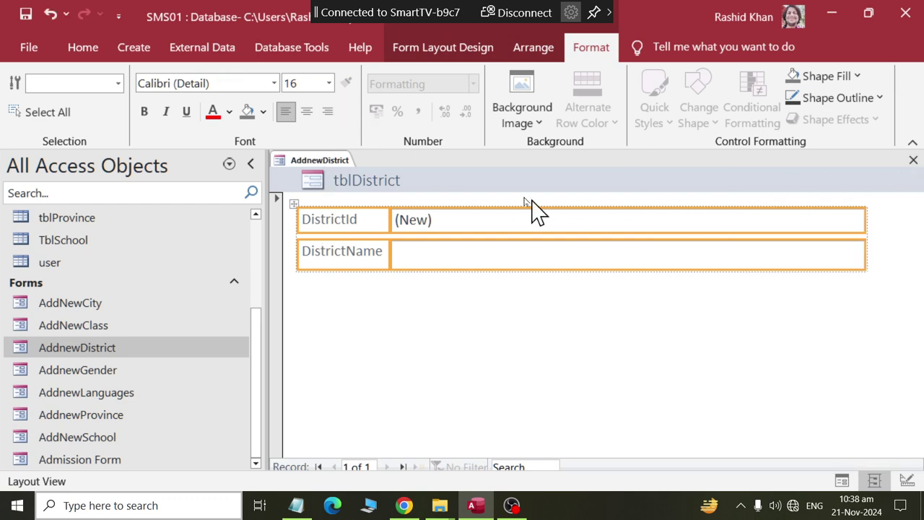
# - Change the header title of the AddnewDistrict form to "Add New District Form"
pyautogui.click(272, 90)
pyautogui.click(272, 89)
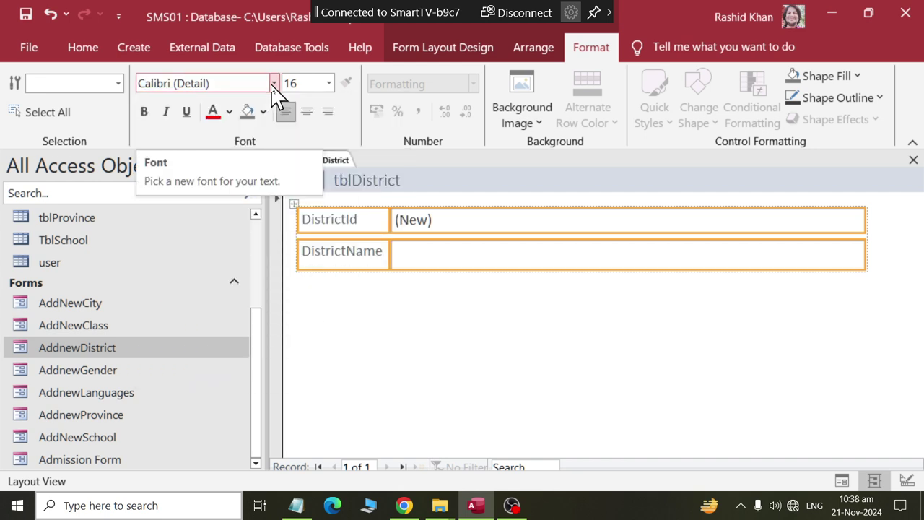
pyautogui.rightClick(318, 176)
pyautogui.click(303, 189)
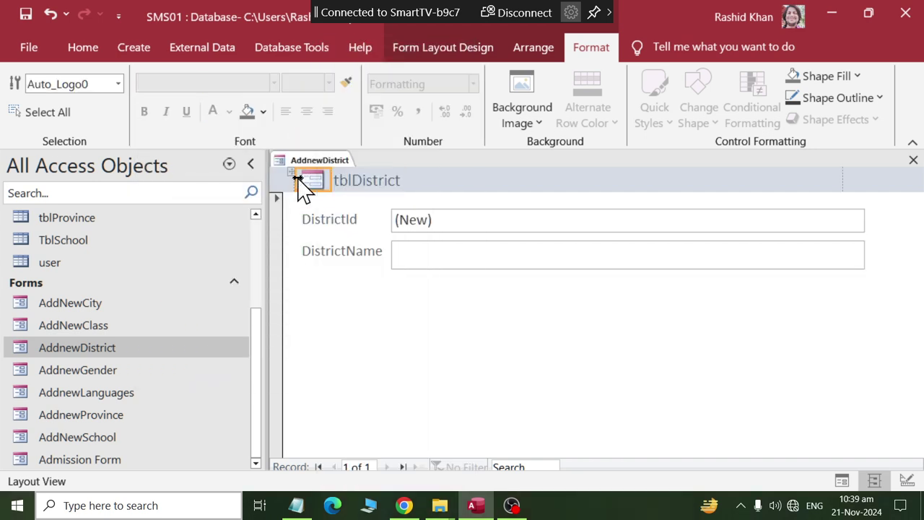
pyautogui.click(361, 185)
pyautogui.click(363, 188)
pyautogui.write('Add New')
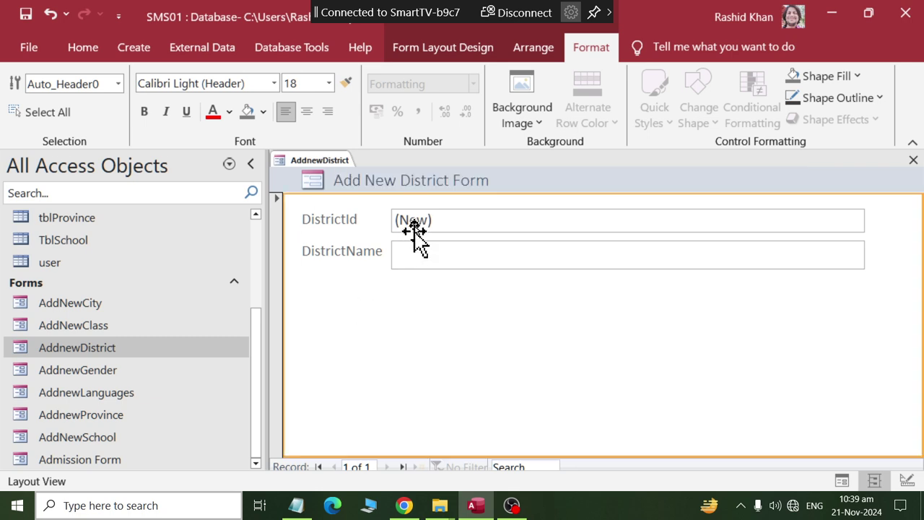
# - Set the font size of the district form's header title to 36
pyautogui.click(398, 194)
pyautogui.click(397, 182)
pyautogui.click(329, 84)
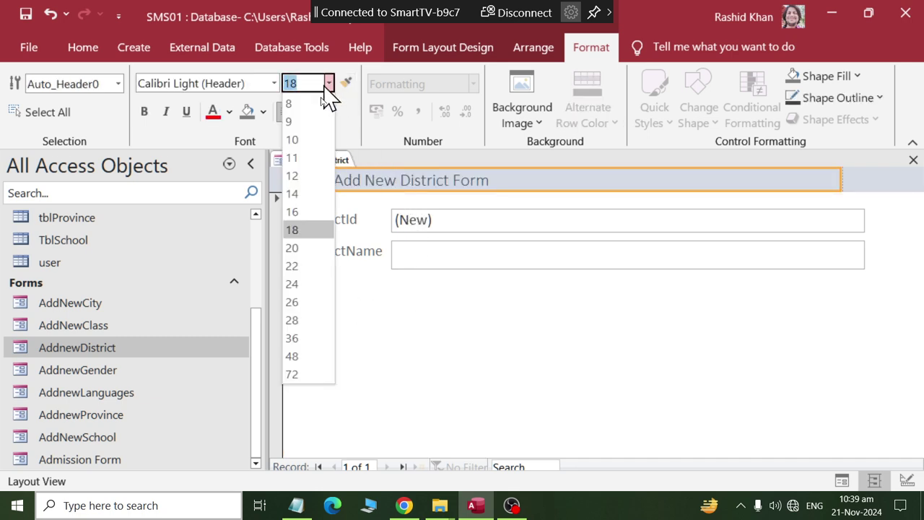
pyautogui.click(321, 339)
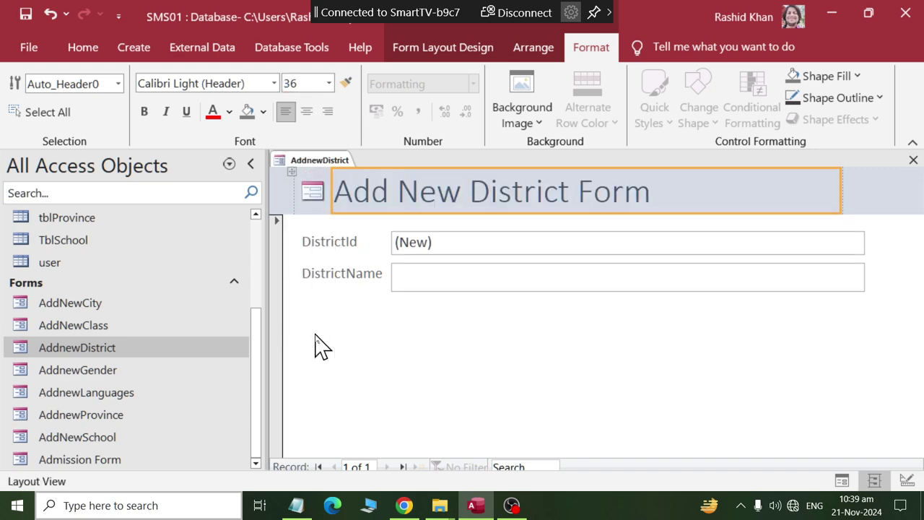
pyautogui.click(362, 371)
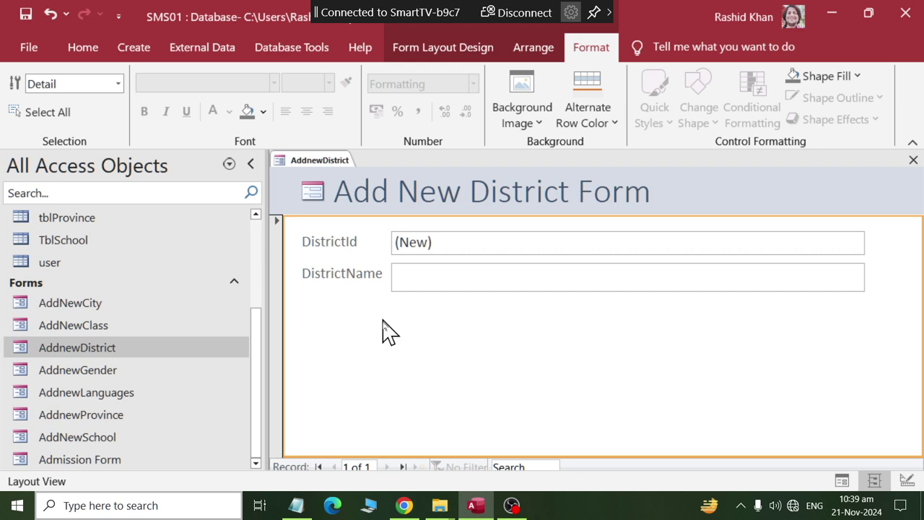
# - Switch the AddnewDistrict form to Design View and extend its Detail section below the DistrictName field
pyautogui.rightClick(289, 169)
pyautogui.click(342, 284)
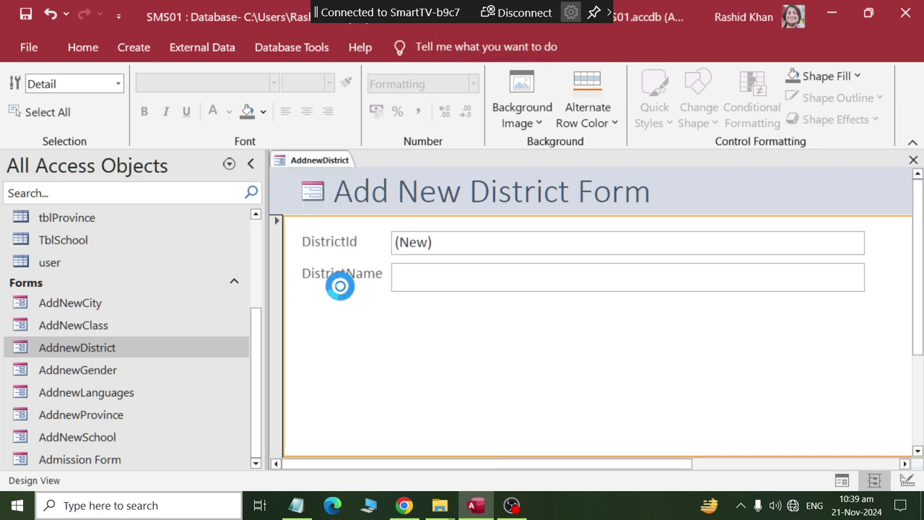
pyautogui.moveTo(386, 325); pyautogui.dragTo(388, 375)
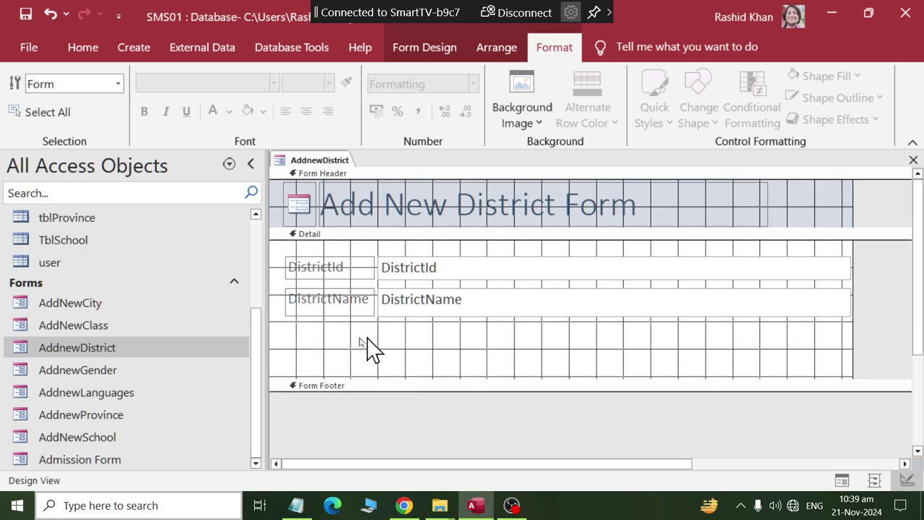
# - Copy the New, Save and Close buttons from the AddNewClass form in Design View, and close that form
pyautogui.rightClick(79, 328)
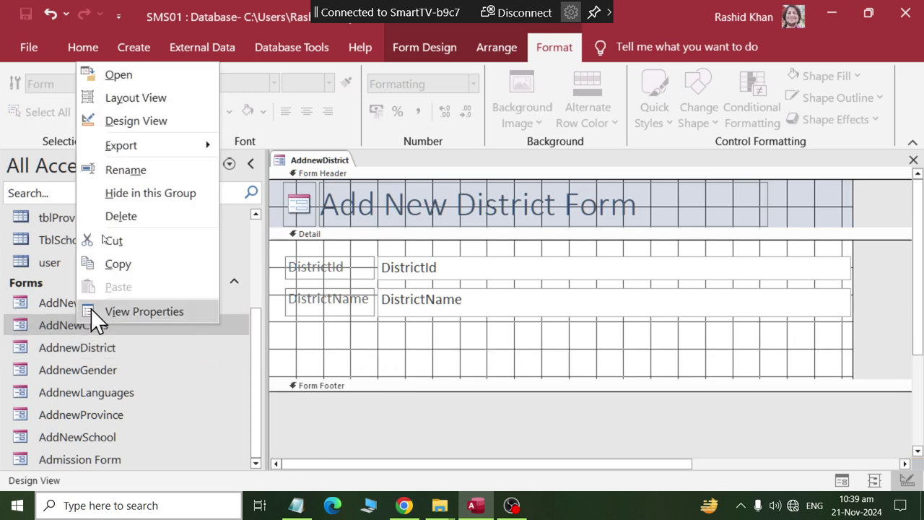
pyautogui.click(124, 128)
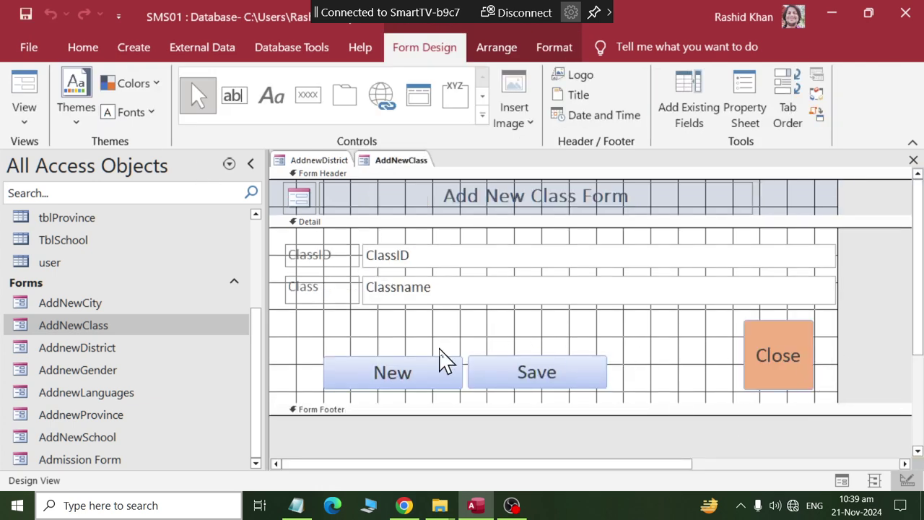
pyautogui.moveTo(336, 335); pyautogui.dragTo(799, 392)
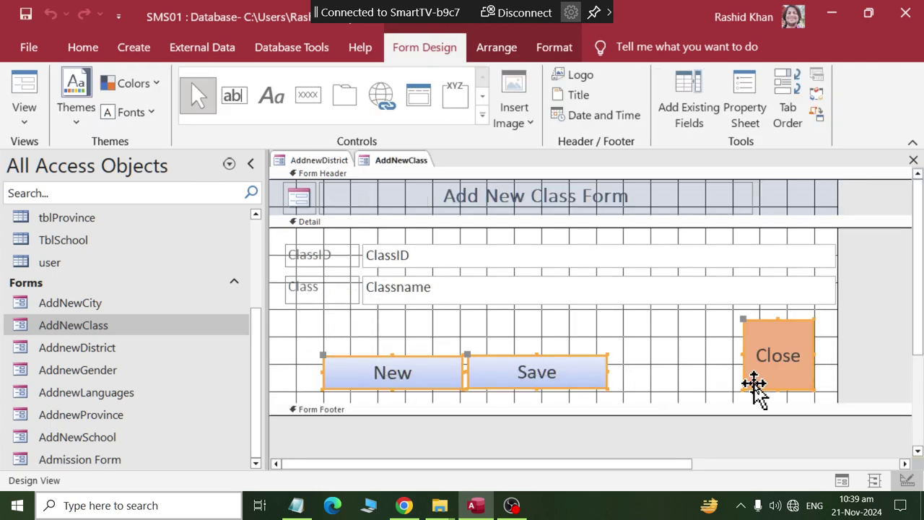
pyautogui.rightClick(396, 161)
pyautogui.click(425, 193)
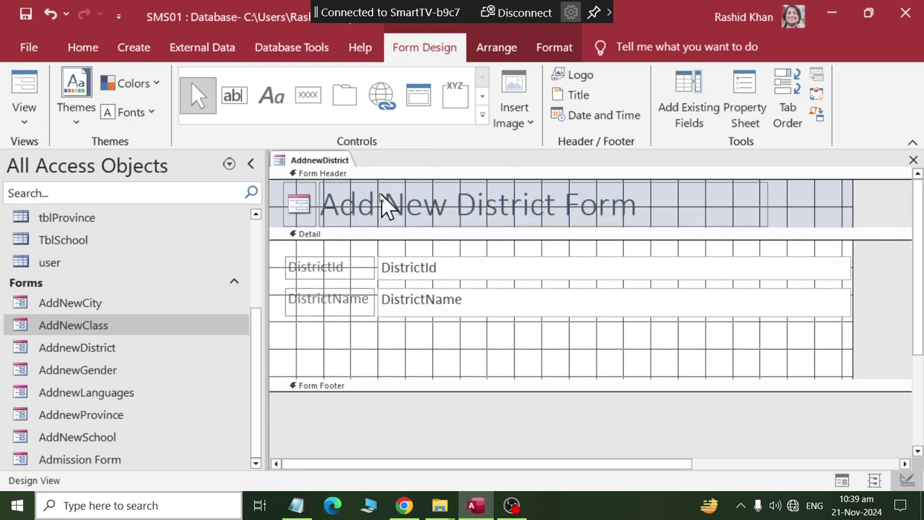
# - Paste the New, Save and Close buttons into the district form's Detail section and position them below the DistrictName field
pyautogui.click(334, 346)
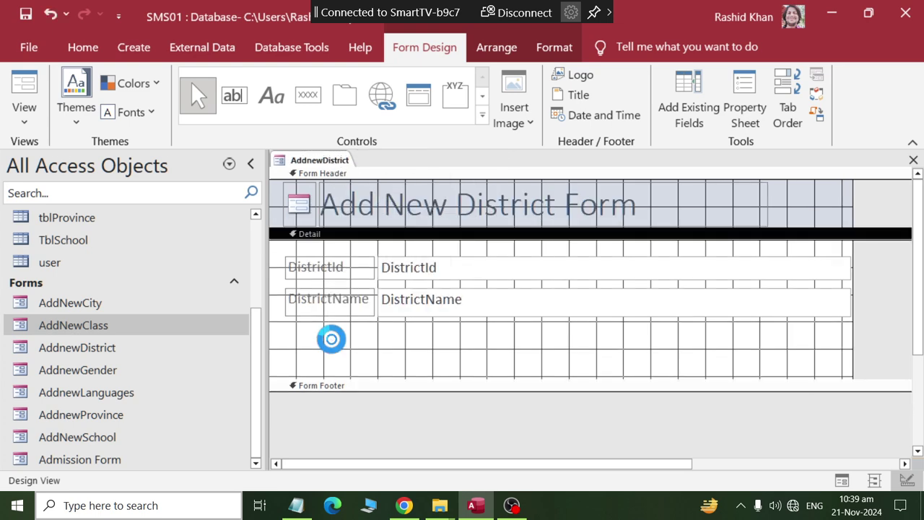
pyautogui.hotkey('ctrl', 'v')
pyautogui.moveTo(445, 295); pyautogui.dragTo(433, 415)
pyautogui.moveTo(325, 346); pyautogui.dragTo(755, 394)
pyautogui.moveTo(755, 355); pyautogui.dragTo(755, 377)
pyautogui.click(652, 374)
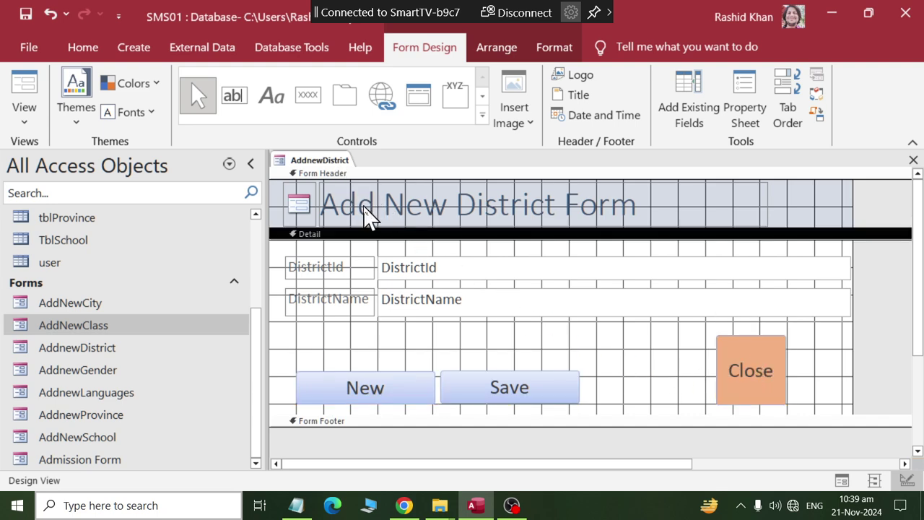
# - Close the AddnewDistrict design and reopen the form in Form View
pyautogui.rightClick(323, 170)
pyautogui.click(344, 197)
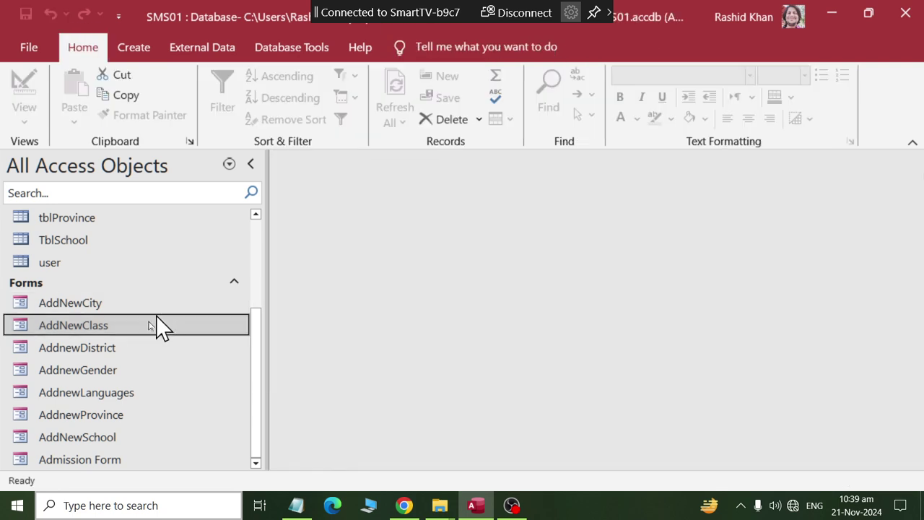
pyautogui.doubleClick(105, 350)
# - Add the districts Sanghar, Matyari and Shaheed Benazirabad as separate records, and close the district form
pyautogui.click(556, 273)
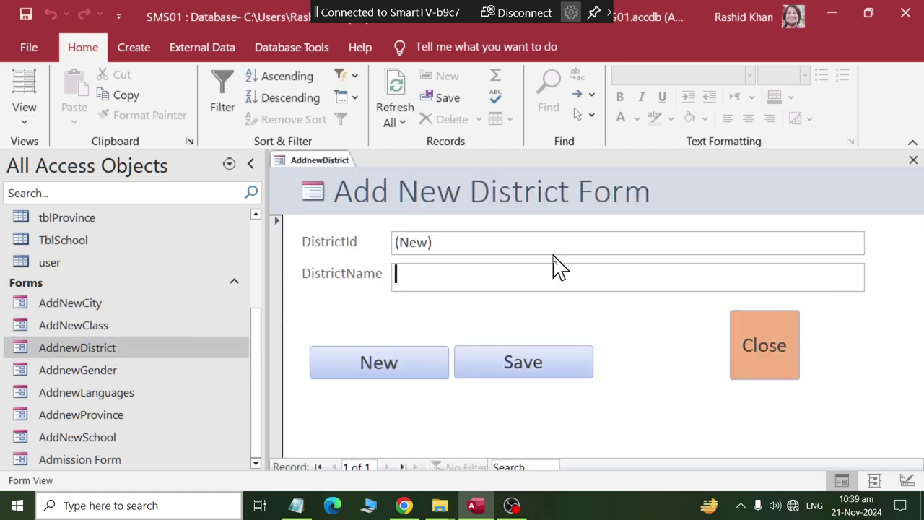
pyautogui.write('Sanghar')
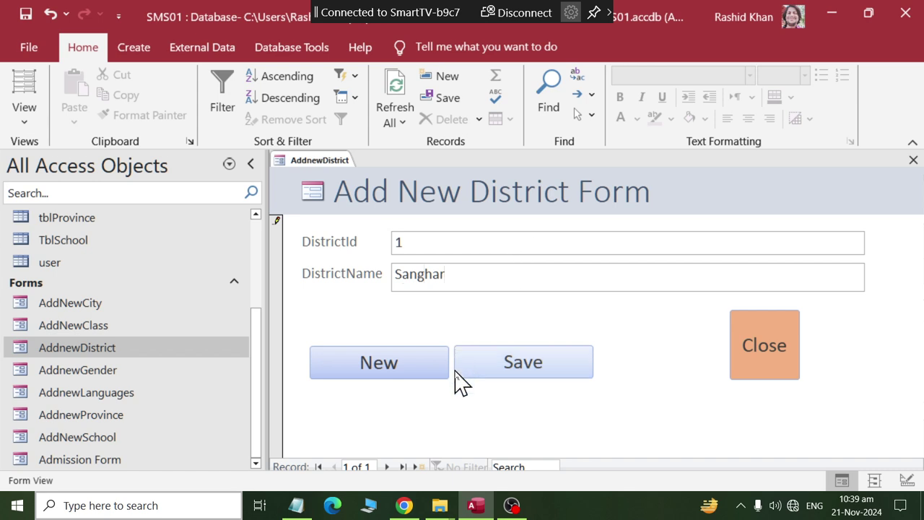
pyautogui.click(429, 370)
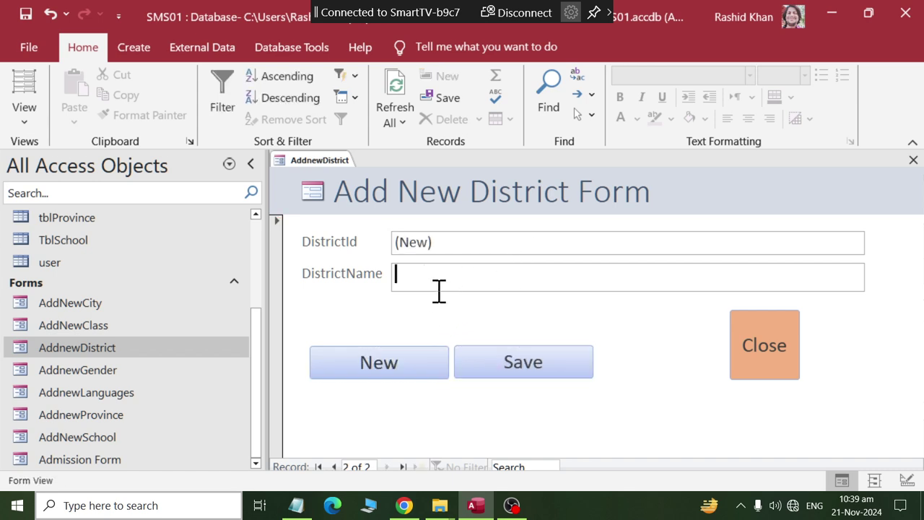
pyautogui.write('Mat')
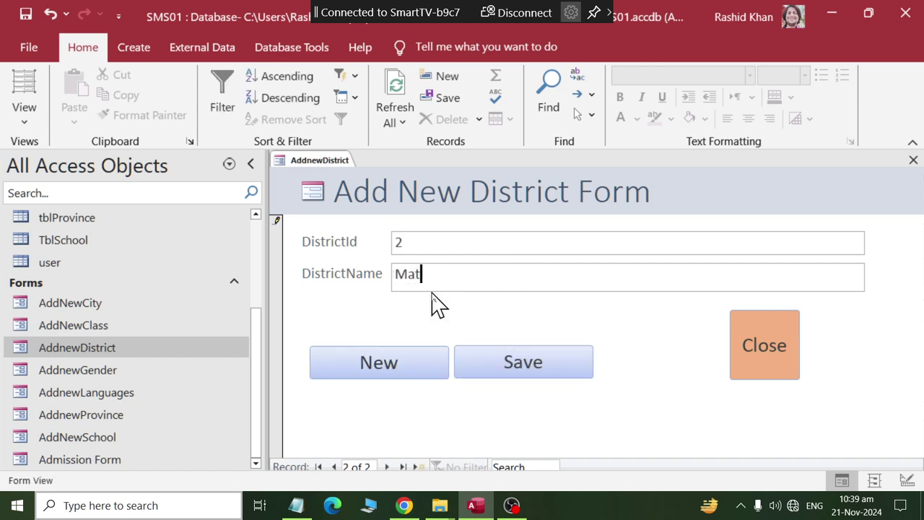
pyautogui.write('yari')
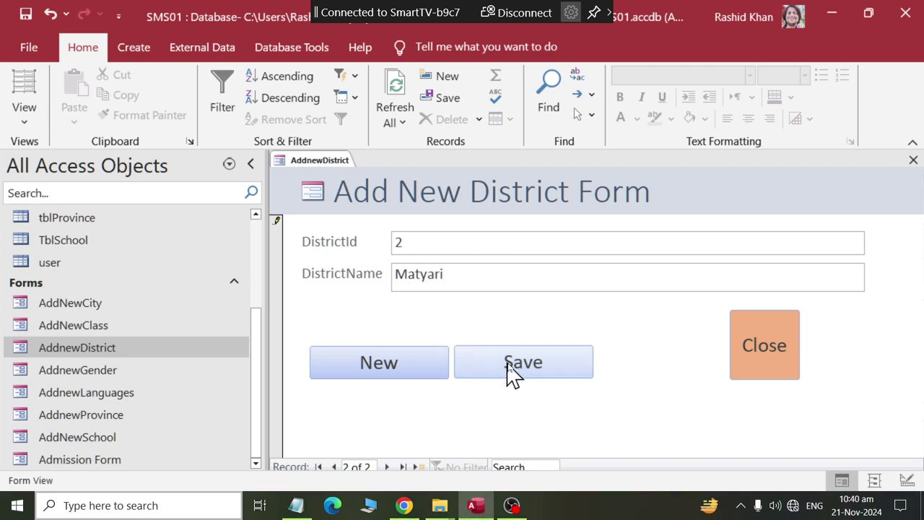
pyautogui.click(403, 373)
pyautogui.write('Shaheed Benazirabad')
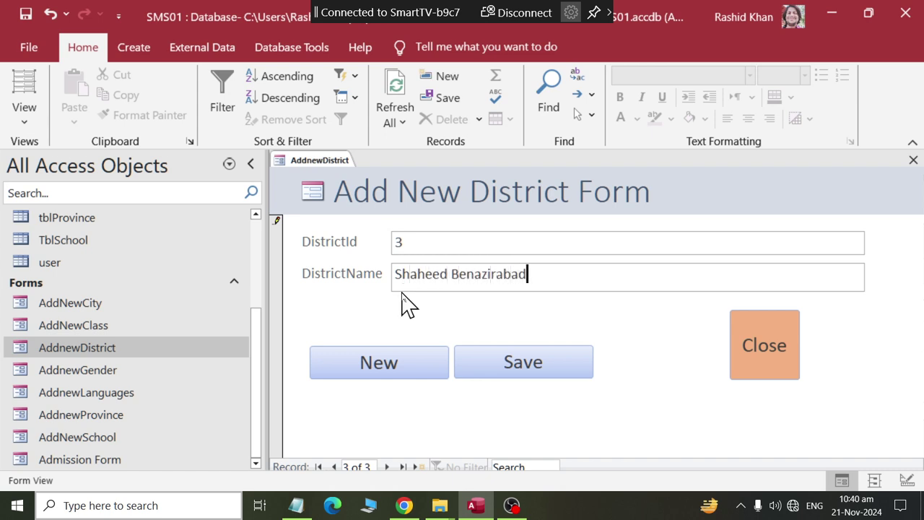
pyautogui.click(763, 361)
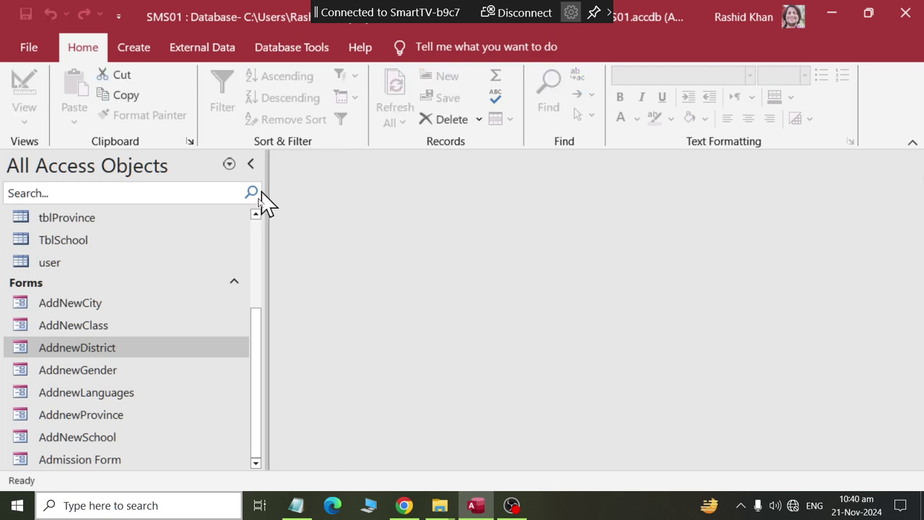
# - Open the AddnewGender form in Layout View and set the font size of all its fields and labels to 16
pyautogui.rightClick(88, 371)
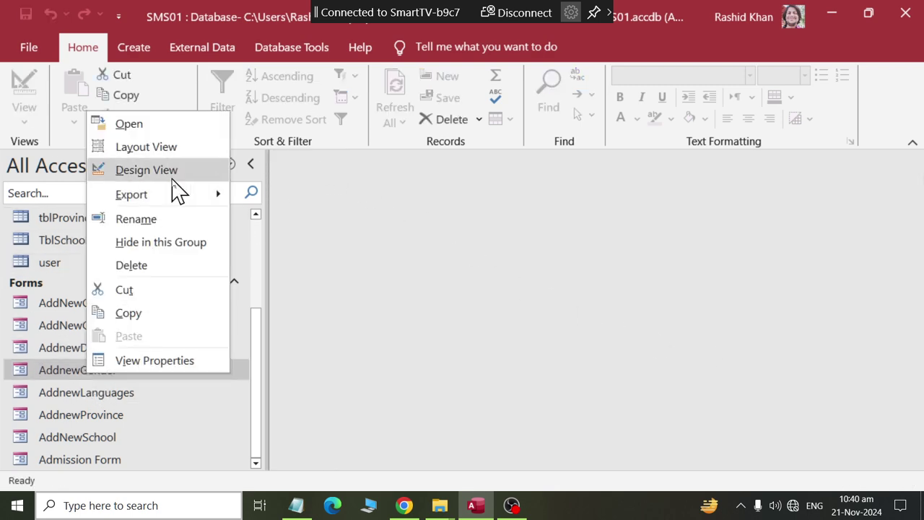
pyautogui.click(176, 150)
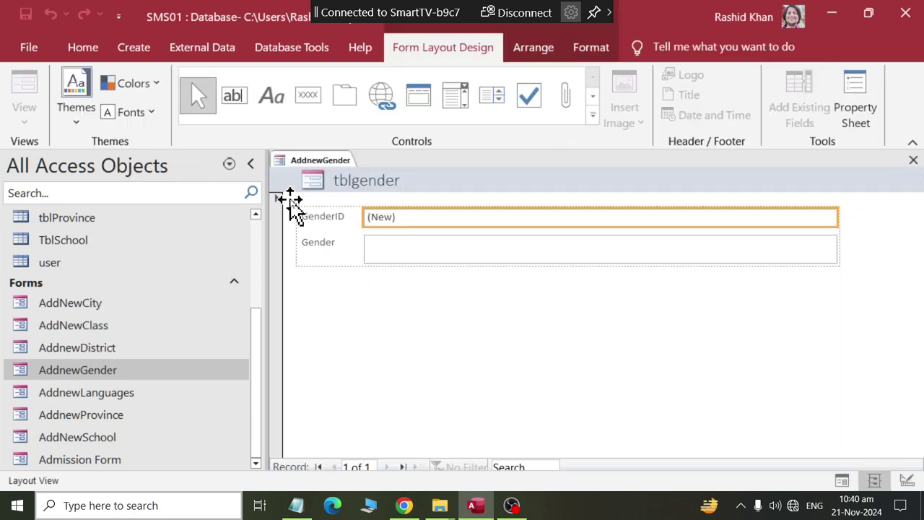
pyautogui.click(296, 206)
pyautogui.click(591, 47)
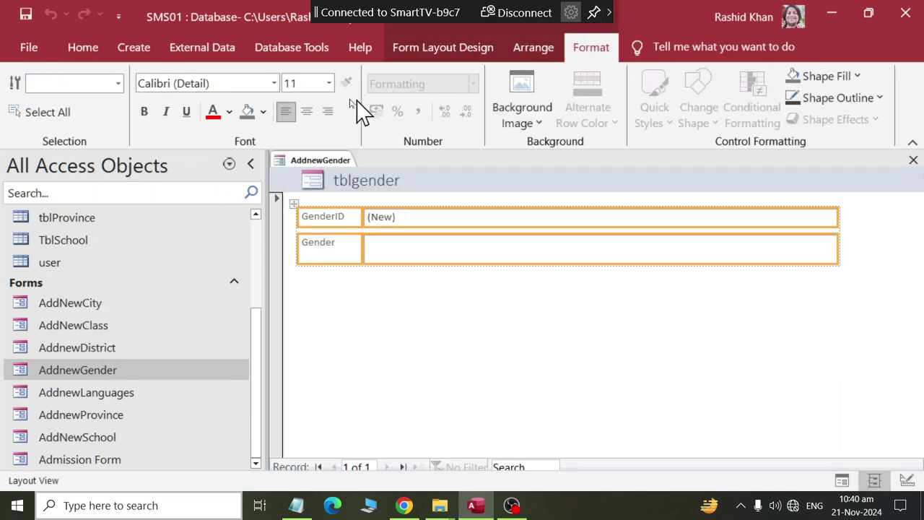
pyautogui.click(330, 84)
pyautogui.click(303, 212)
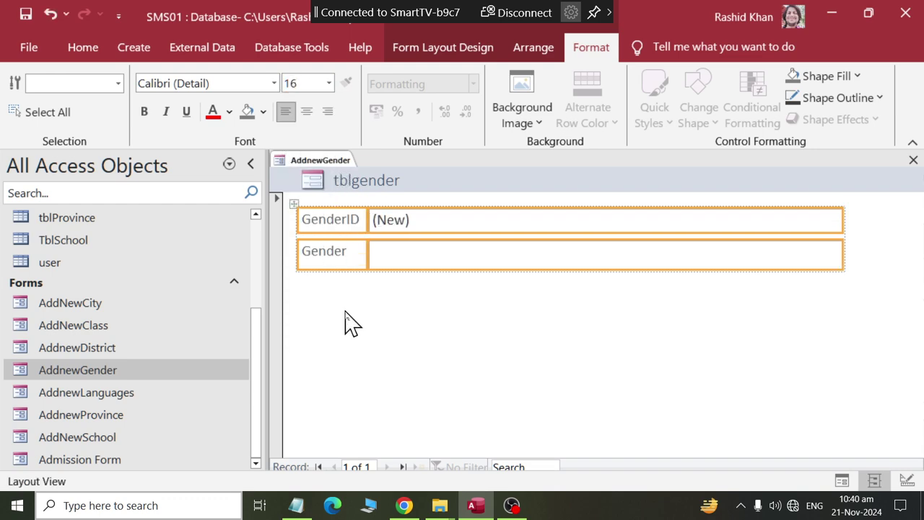
# - Change the header title of the AddnewGender form to "Add New Gender Form"
pyautogui.click(336, 180)
pyautogui.doubleClick(418, 182)
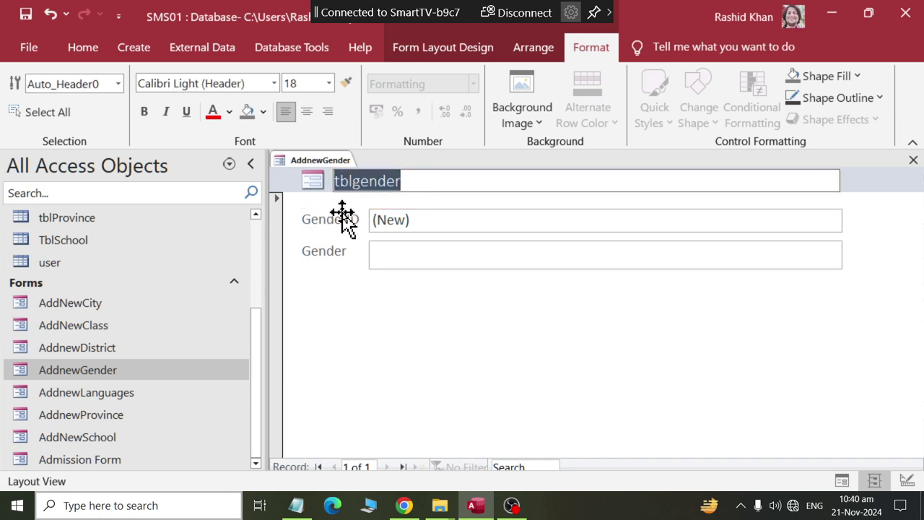
pyautogui.write('Add New G')
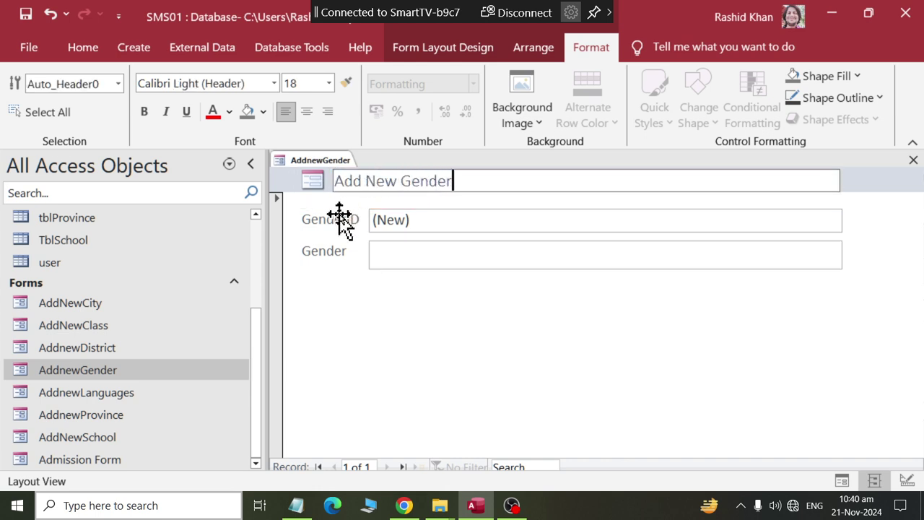
pyautogui.click(383, 298)
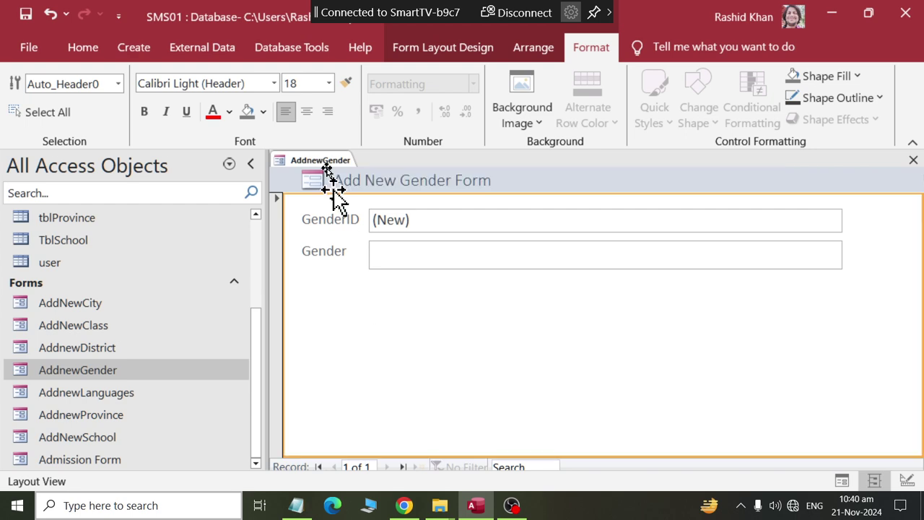
pyautogui.rightClick(326, 161)
pyautogui.press('Escape')
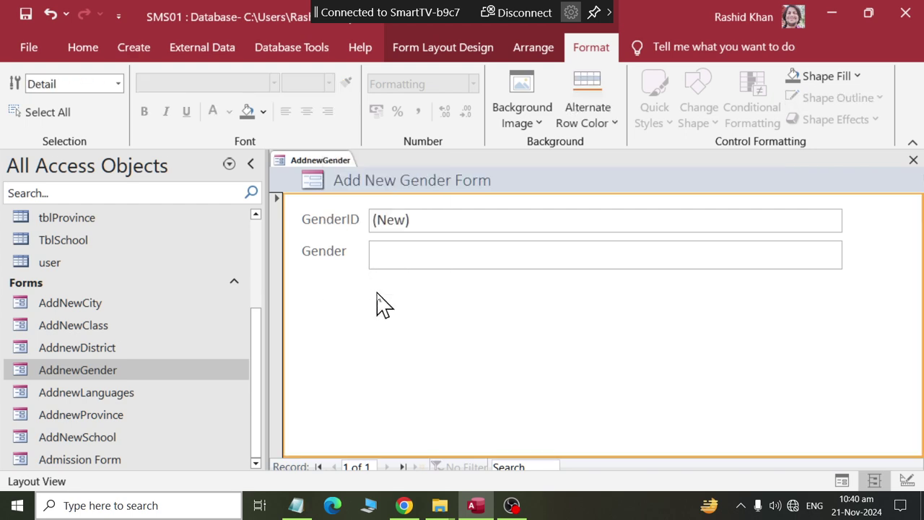
# - Switch the AddnewGender form to Design View and extend its Detail section downward to make room for buttons
pyautogui.rightClick(340, 165)
pyautogui.click(385, 297)
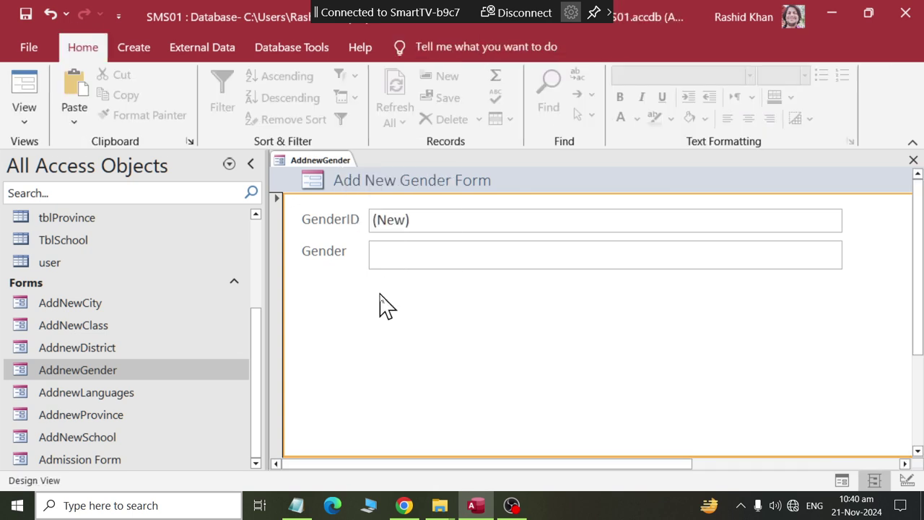
pyautogui.moveTo(375, 297); pyautogui.dragTo(382, 389)
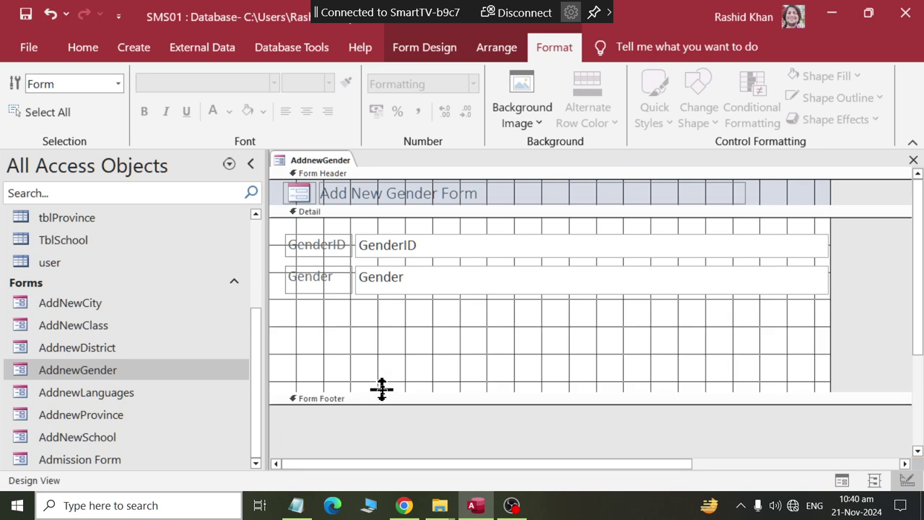
# - Copy the New, Save and Close buttons from the AddnewDistrict design into the AddnewGender form and place them below the fields
pyautogui.rightClick(117, 355)
pyautogui.click(173, 144)
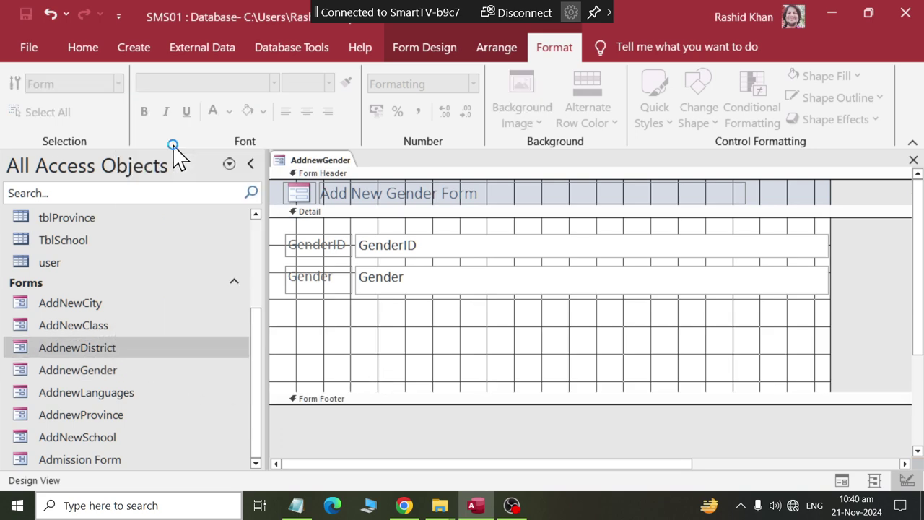
pyautogui.moveTo(814, 357); pyautogui.dragTo(344, 406)
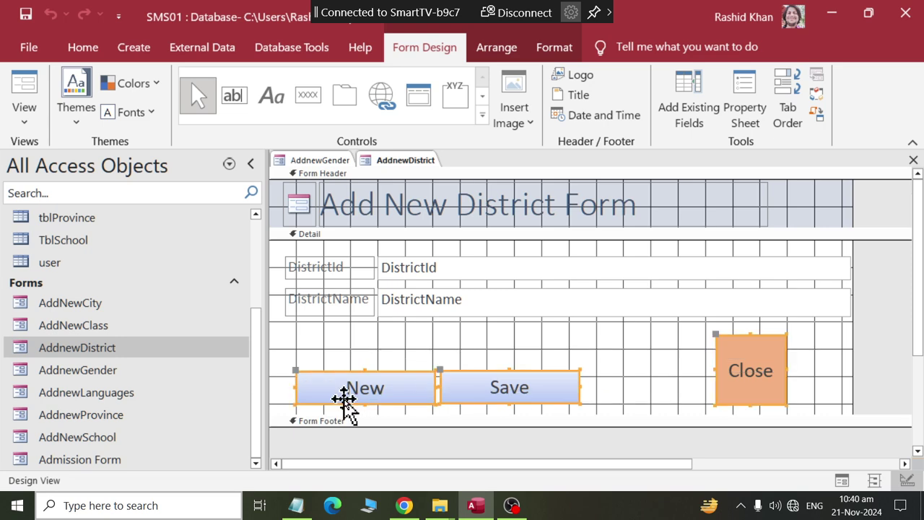
pyautogui.click(322, 162)
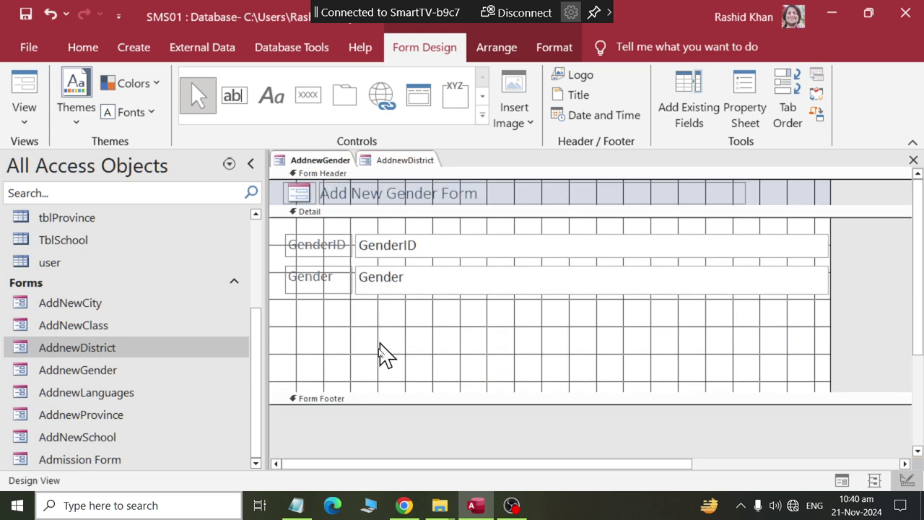
pyautogui.click(367, 374)
pyautogui.hotkey('ctrl', 'v')
pyautogui.moveTo(481, 268); pyautogui.dragTo(497, 359)
pyautogui.click(495, 330)
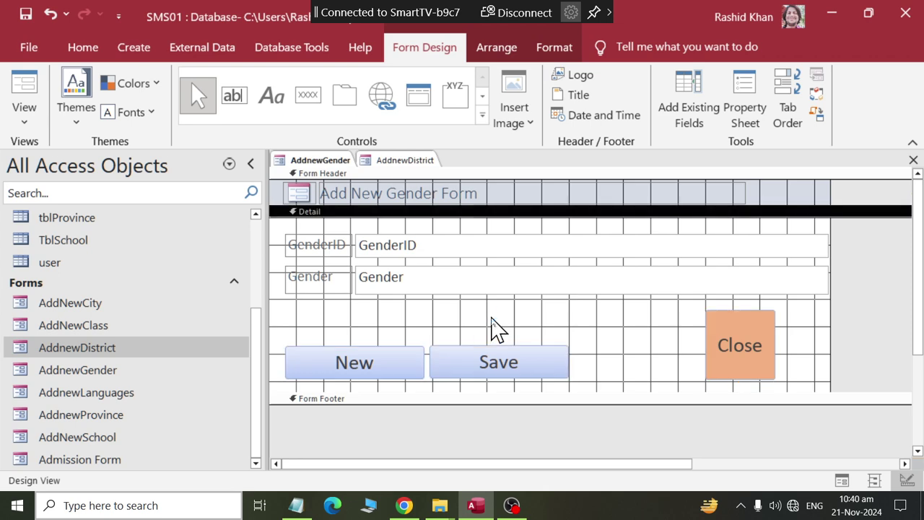
# - Close the AddnewGender form, keeping the AddnewDistrict design open
pyautogui.rightClick(380, 163)
pyautogui.click(311, 165)
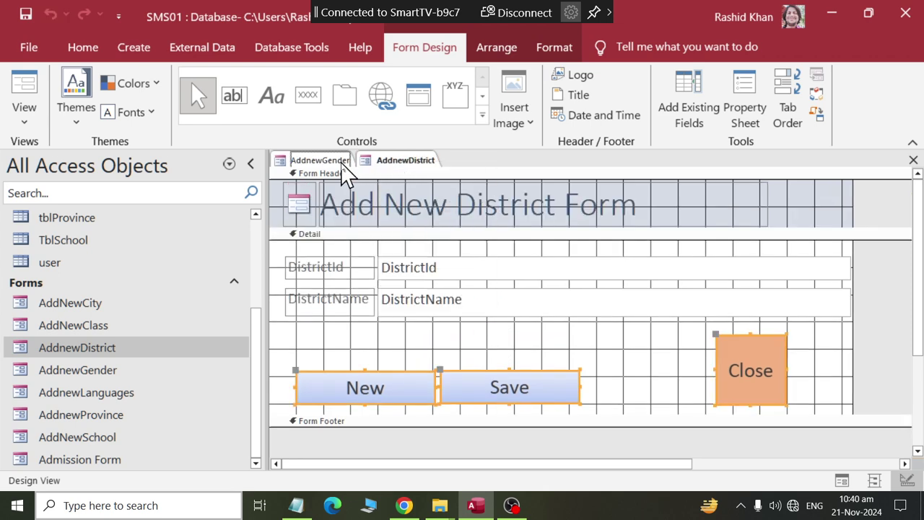
pyautogui.rightClick(344, 166)
pyautogui.click(356, 204)
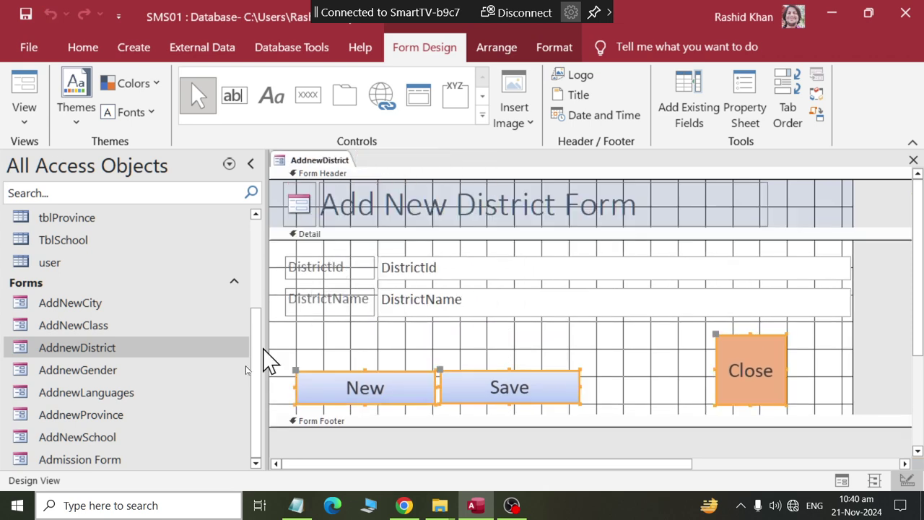
# - Open the AddnewLanguages form in Layout View and set the font size of all its fields and labels to 16
pyautogui.rightClick(116, 396)
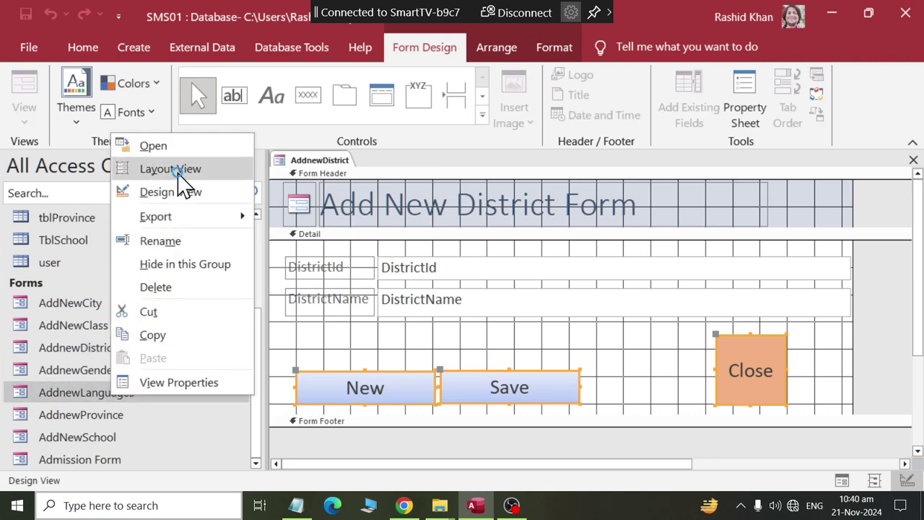
pyautogui.click(177, 170)
pyautogui.click(299, 217)
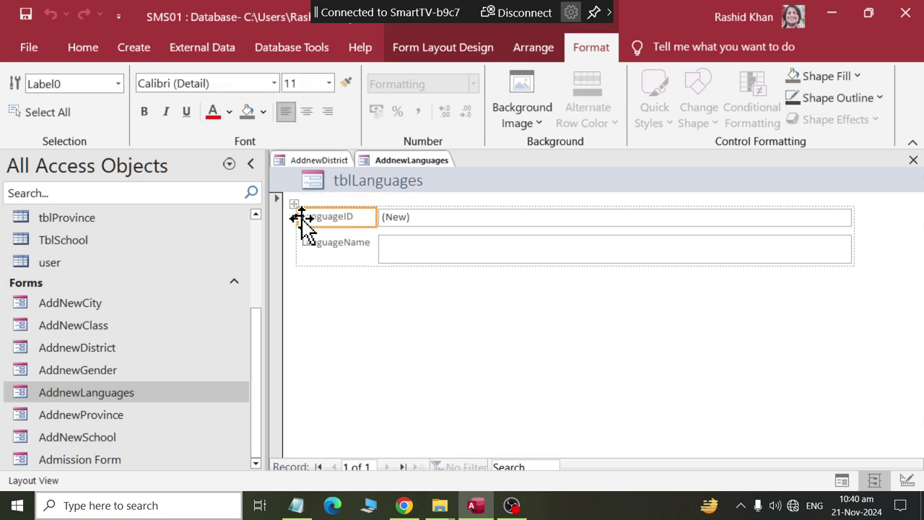
pyautogui.click(293, 203)
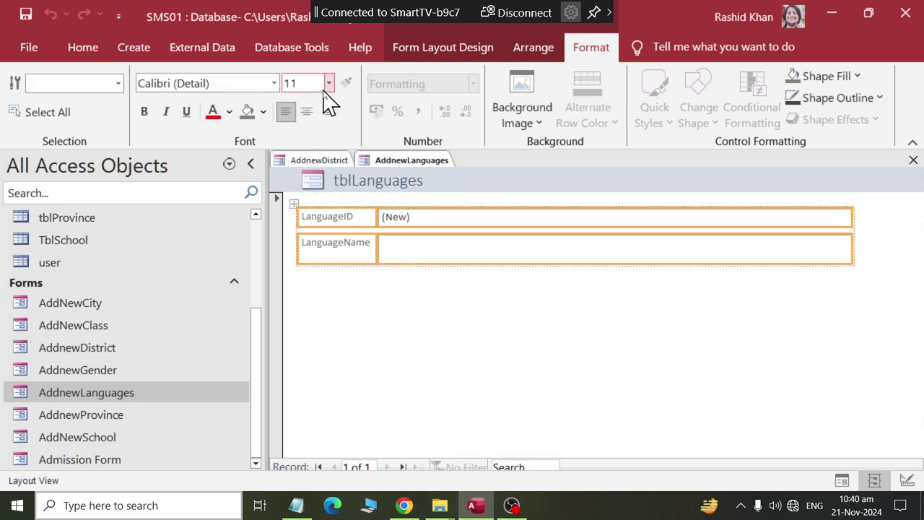
pyautogui.click(330, 83)
pyautogui.click(307, 210)
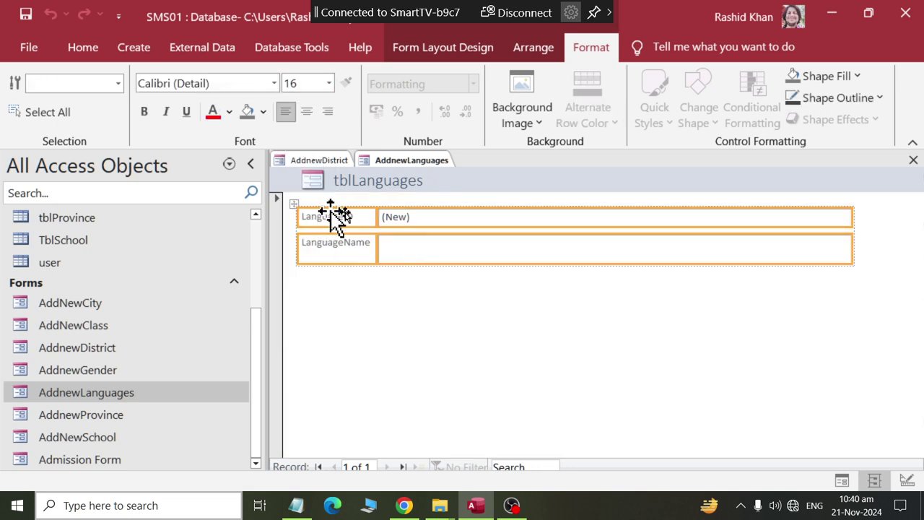
# - Change the header title of the AddnewLanguages form to "Add New Languages"
pyautogui.doubleClick(366, 181)
pyautogui.write('Add New la')
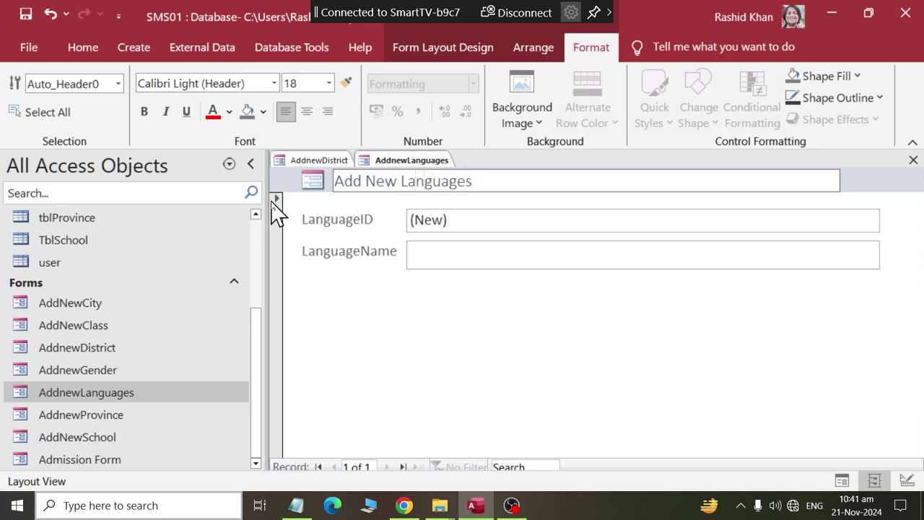
pyautogui.click(364, 254)
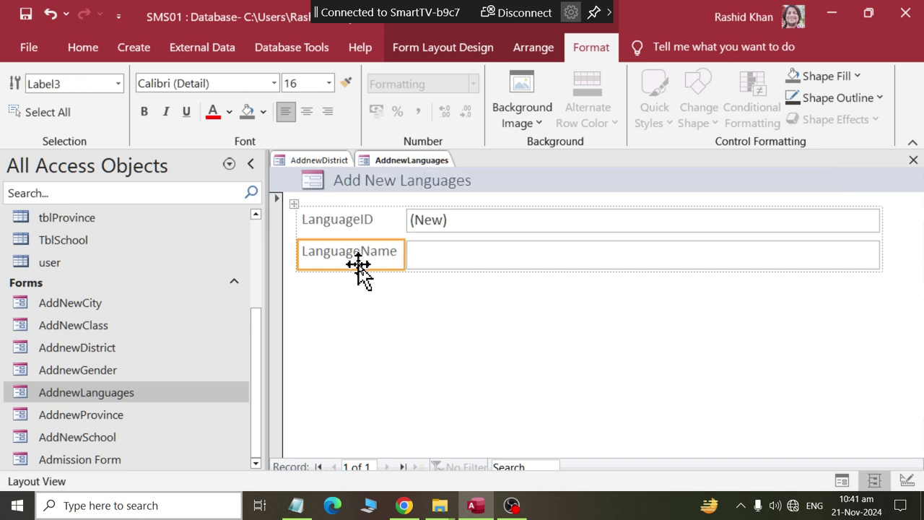
pyautogui.click(408, 348)
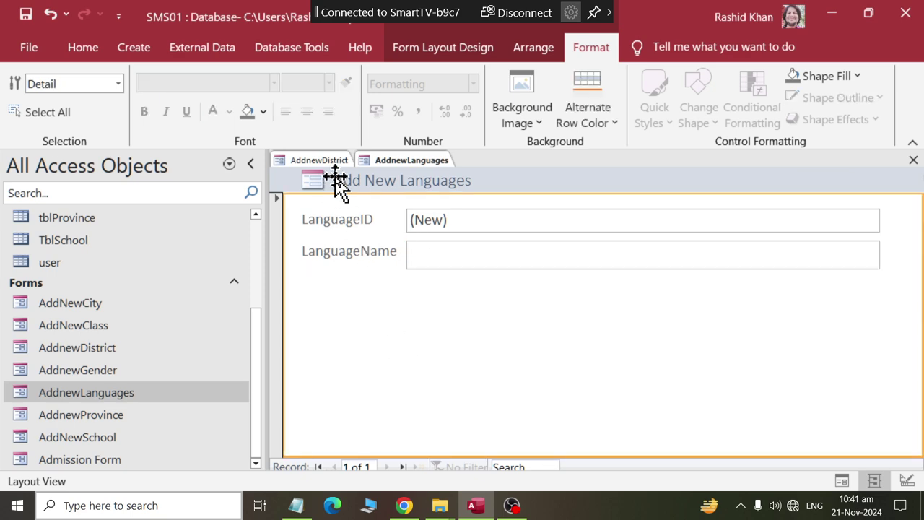
# - Switch the AddnewLanguages form to Design View and extend its Detail section downward below the LanguageName field
pyautogui.rightClick(401, 164)
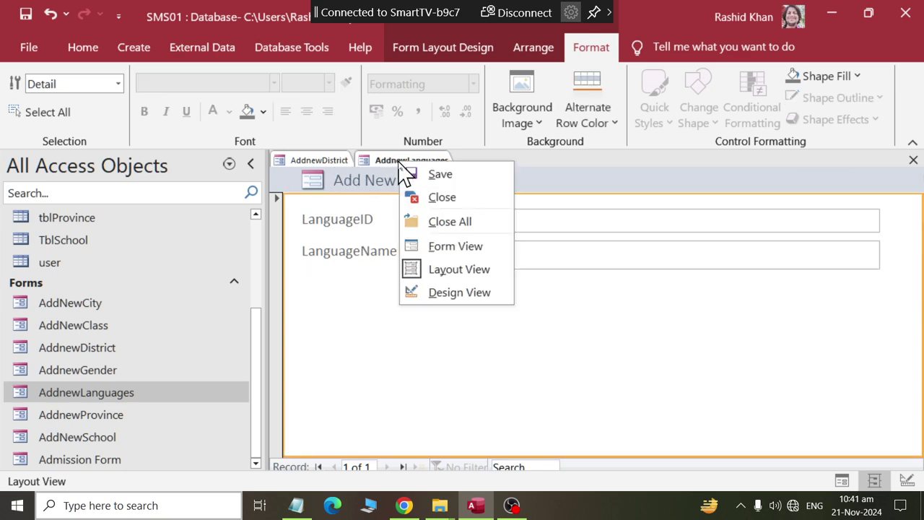
pyautogui.click(438, 293)
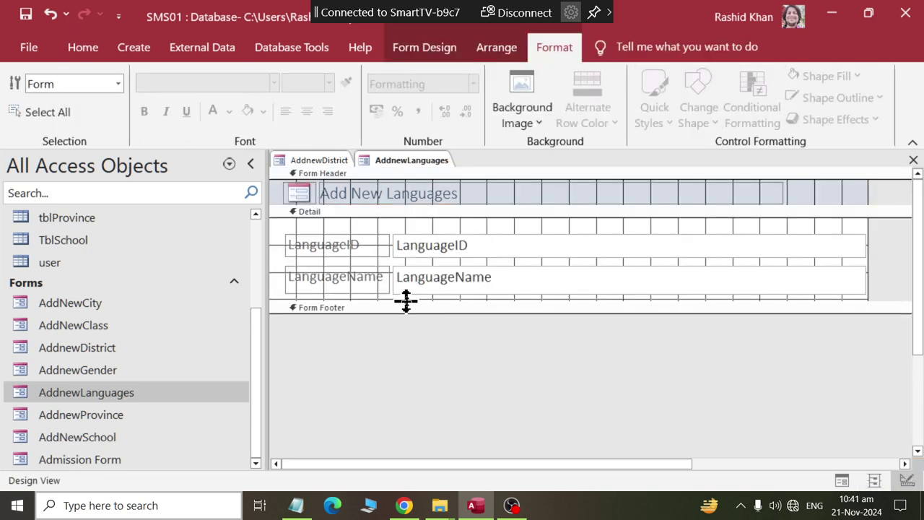
pyautogui.moveTo(406, 302); pyautogui.dragTo(409, 395)
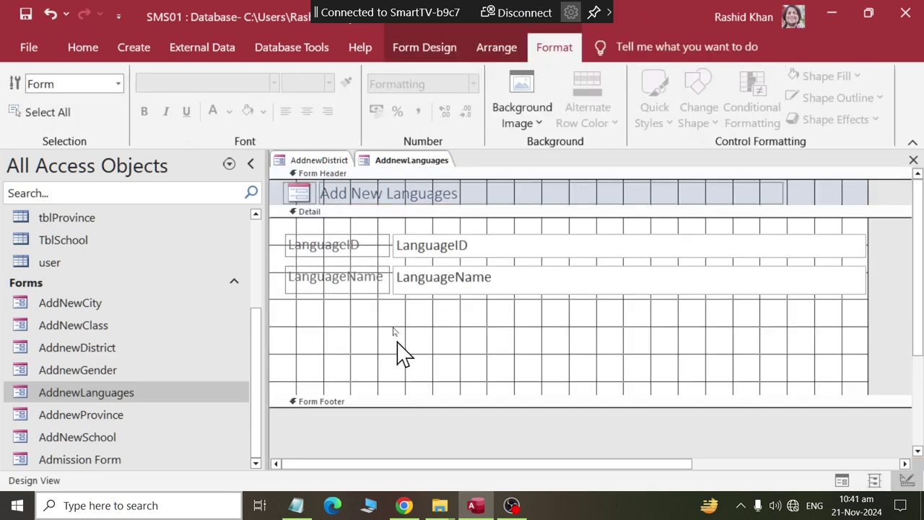
# - Copy the New, Save and Close buttons from AddnewDistrict to below the fields of the AddnewLanguages form, and close that form
pyautogui.click(336, 165)
pyautogui.moveTo(820, 361); pyautogui.dragTo(345, 403)
pyautogui.click(399, 163)
pyautogui.click(389, 355)
pyautogui.hotkey('ctrl', 'v')
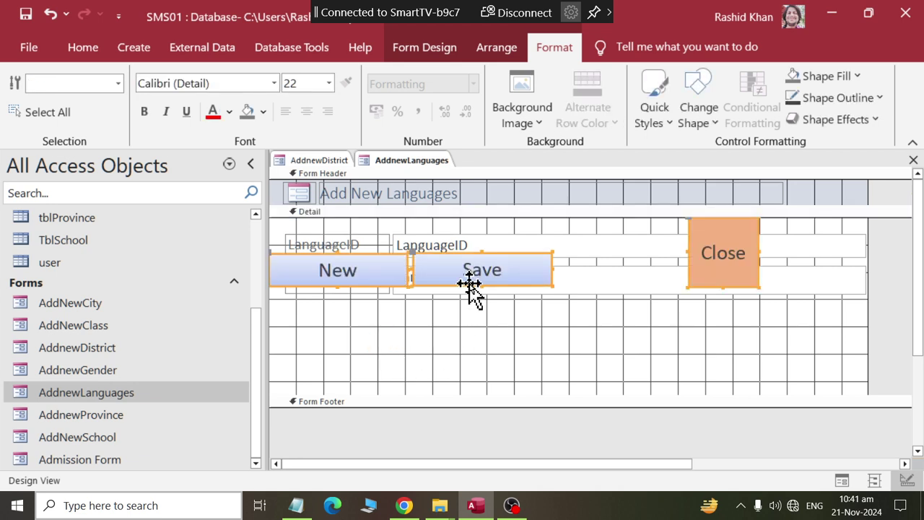
pyautogui.moveTo(469, 285); pyautogui.dragTo(491, 368)
pyautogui.rightClick(408, 167)
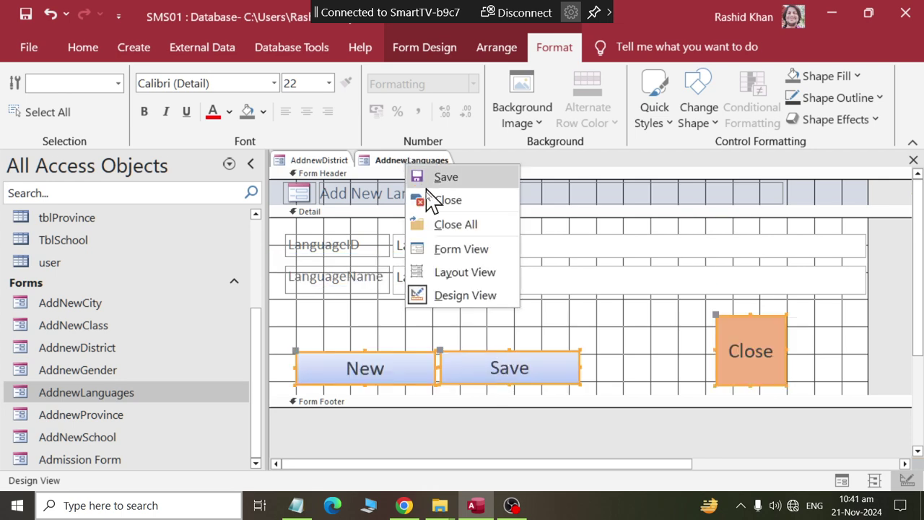
pyautogui.click(434, 198)
# - Open the AddnewProvince form in Layout View and change its header title to "Add New Province"
pyautogui.rightClick(121, 426)
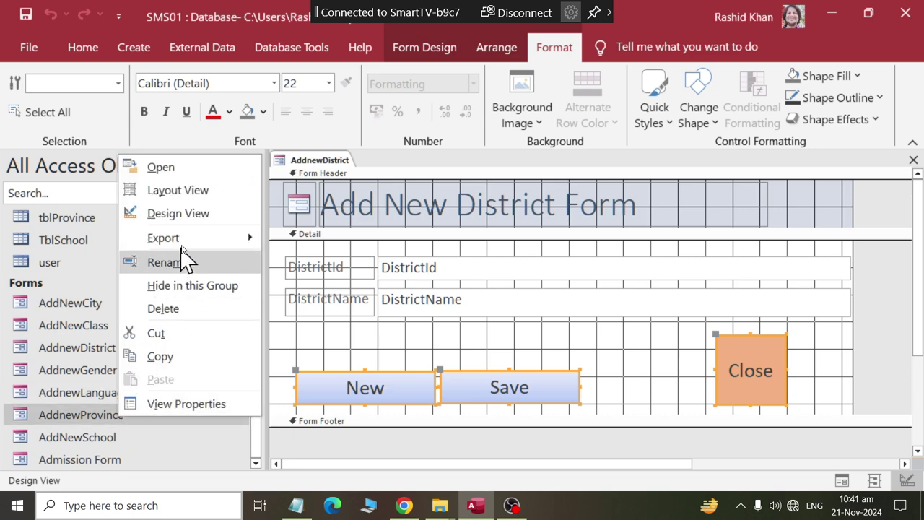
pyautogui.click(179, 190)
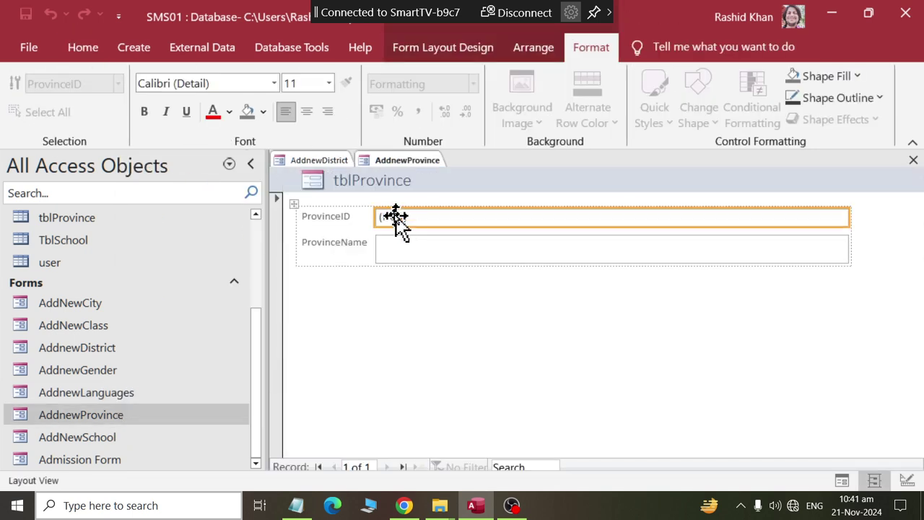
pyautogui.doubleClick(377, 180)
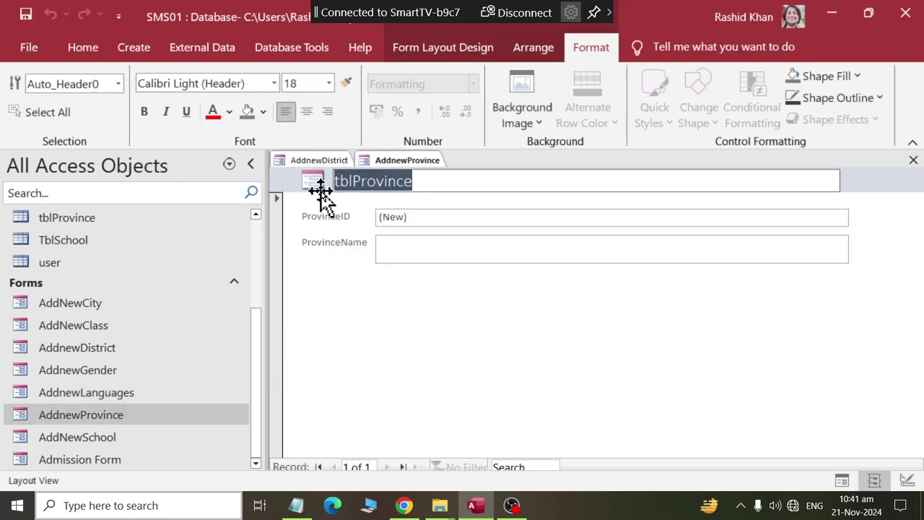
pyautogui.write('Add New')
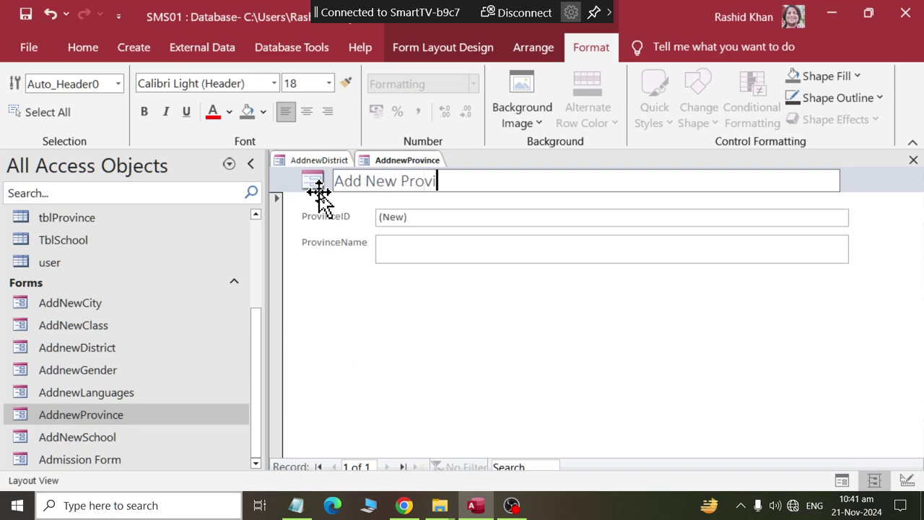
pyautogui.click(357, 196)
# - Set the font size of the AddnewProvince form's header title to 36
pyautogui.click(351, 182)
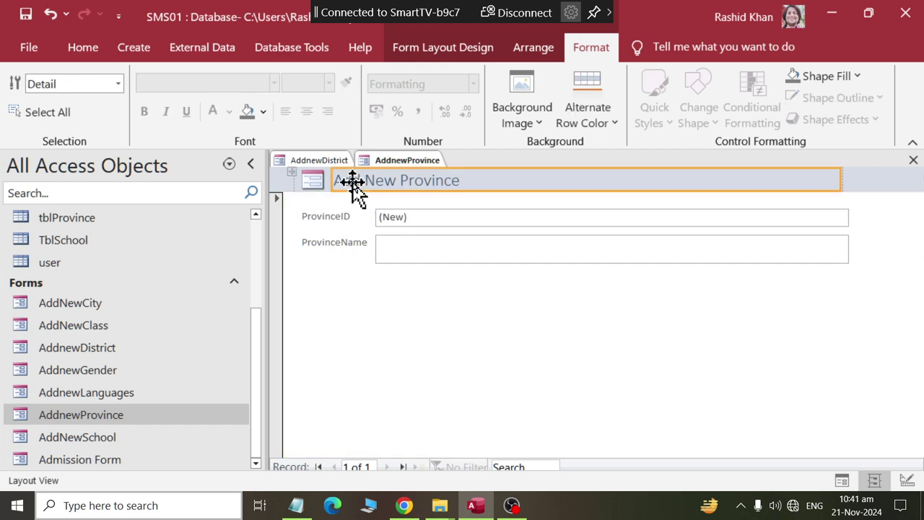
pyautogui.click(310, 83)
pyautogui.write('36')
pyautogui.press('Return')
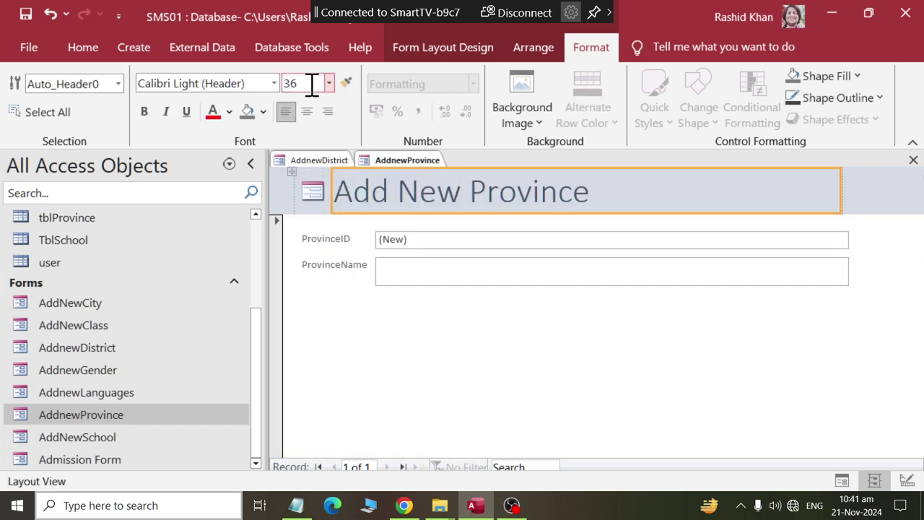
# - Set the font size of all fields and labels in the AddnewProvince form to 16
pyautogui.click(348, 267)
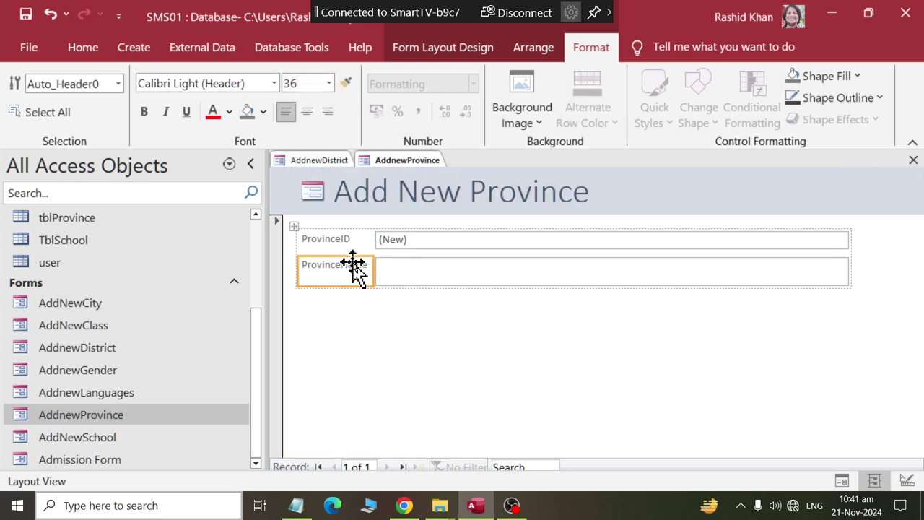
pyautogui.click(295, 226)
pyautogui.click(295, 83)
pyautogui.write('16')
pyautogui.press('Return')
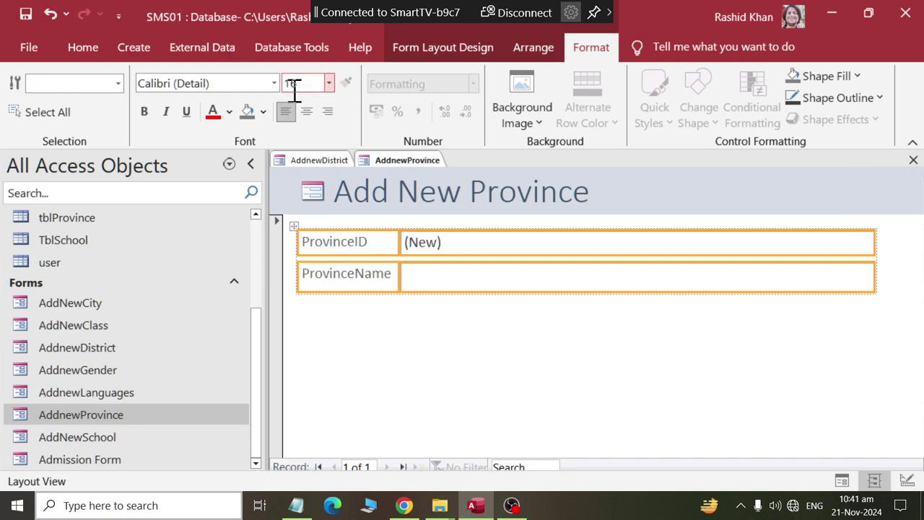
# - Switch the AddnewProvince form to Design View and extend its Detail section downward below the ProvinceName field
pyautogui.click(447, 383)
pyautogui.rightClick(390, 171)
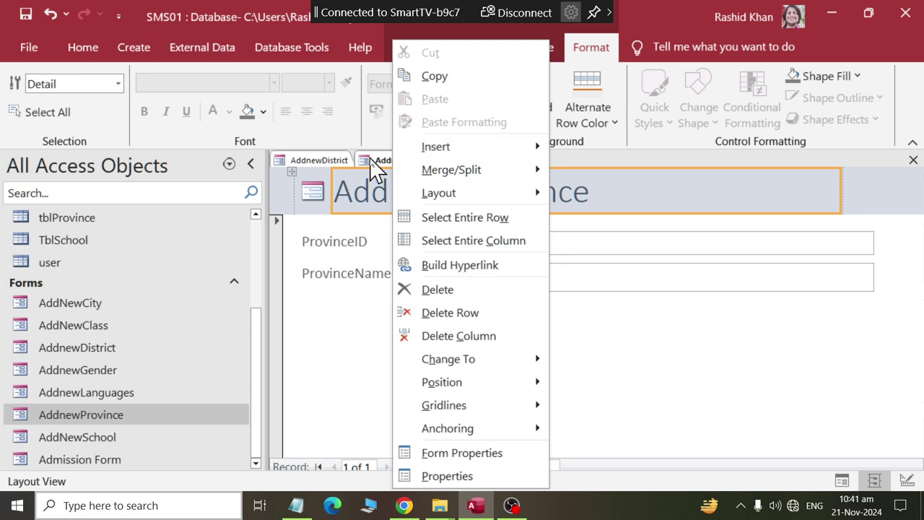
pyautogui.rightClick(375, 163)
pyautogui.click(373, 163)
pyautogui.rightClick(371, 160)
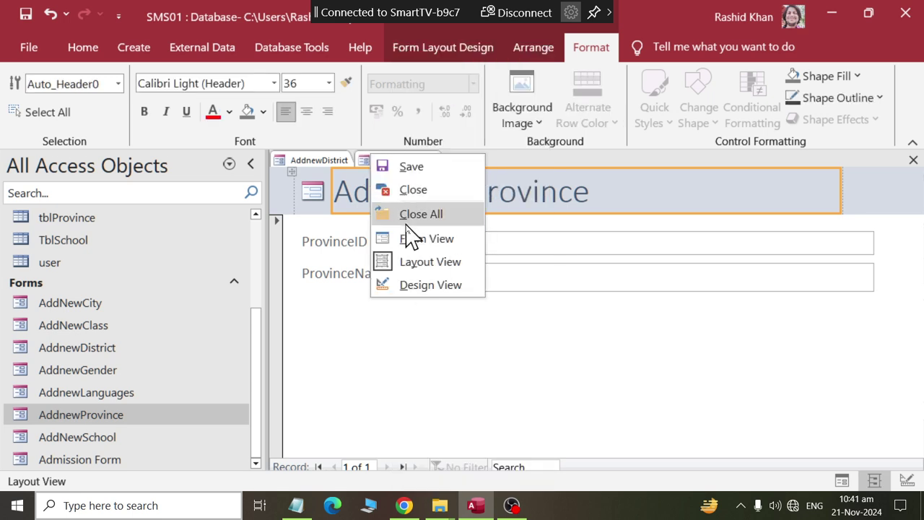
pyautogui.click(415, 293)
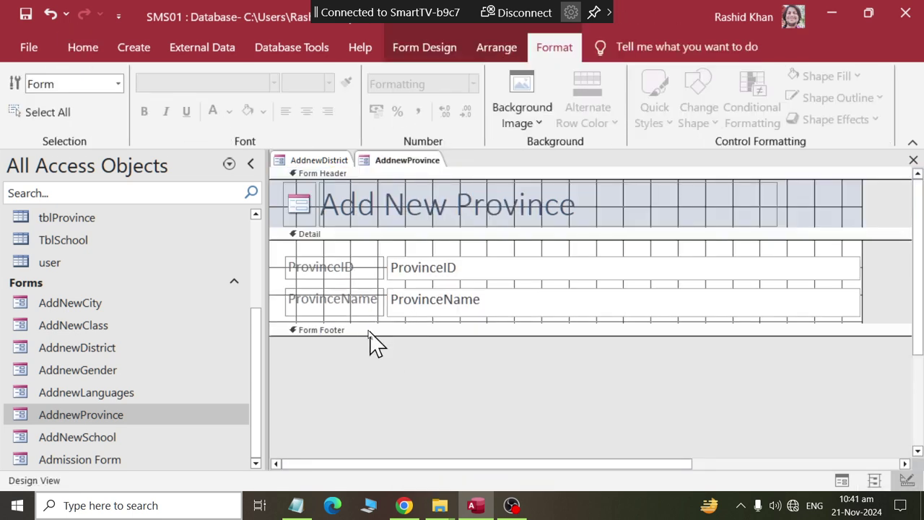
pyautogui.moveTo(366, 323); pyautogui.dragTo(367, 415)
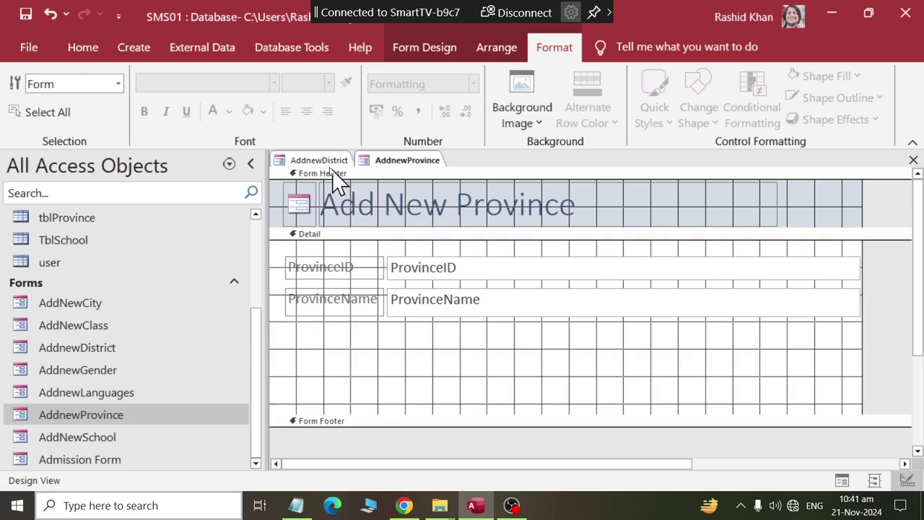
# - Paste the copied New, Save and Close buttons into the AddnewProvince form, place them below the ProvinceName field, and close the form
pyautogui.click(321, 160)
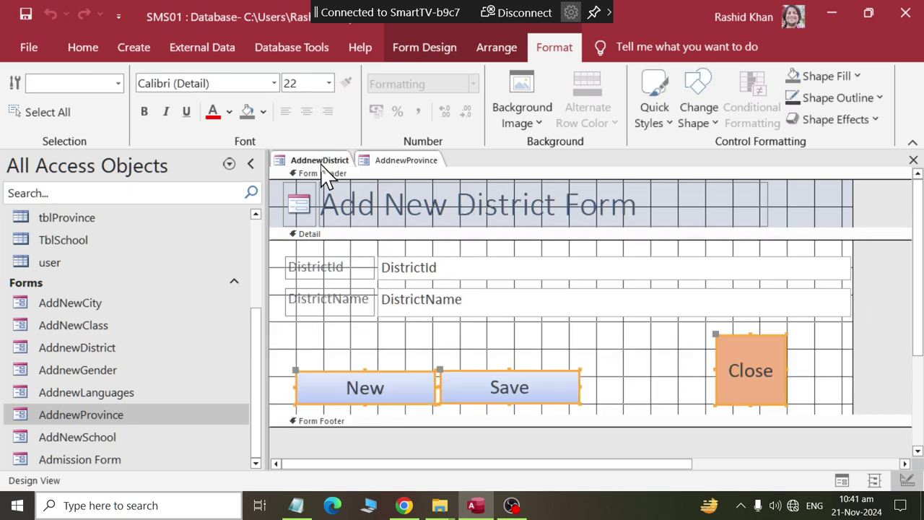
pyautogui.click(396, 162)
pyautogui.click(351, 369)
pyautogui.hotkey('ctrl', 'v')
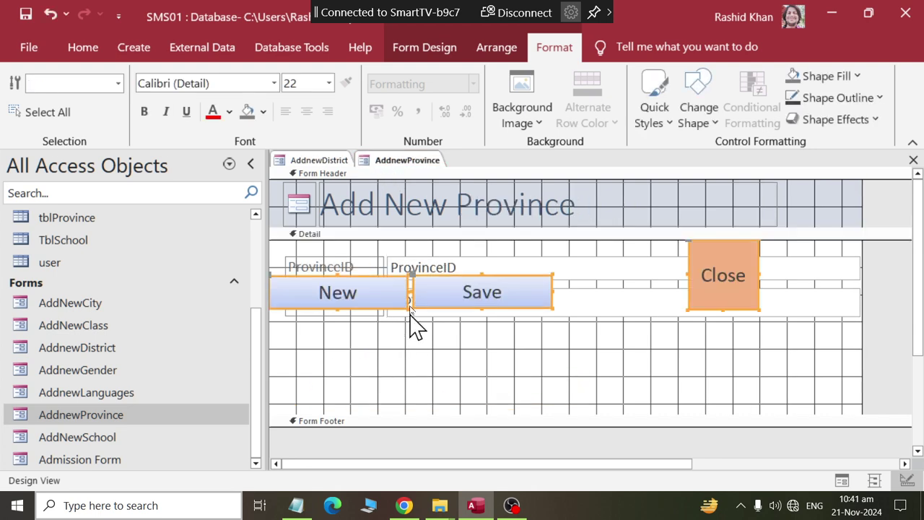
pyautogui.moveTo(433, 289); pyautogui.dragTo(479, 385)
pyautogui.rightClick(381, 163)
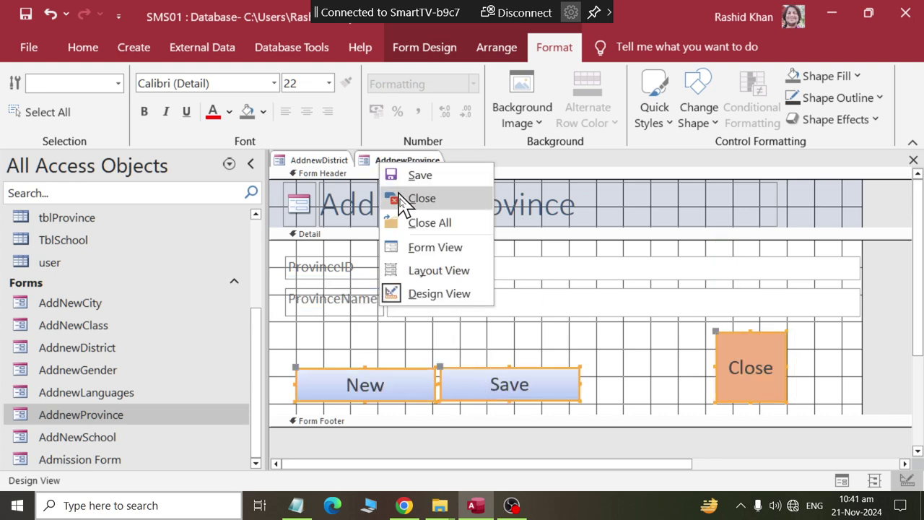
pyautogui.click(405, 199)
# - Open the AddNewSchool form in Layout View and change its header title to "Add New School Form"
pyautogui.rightClick(99, 435)
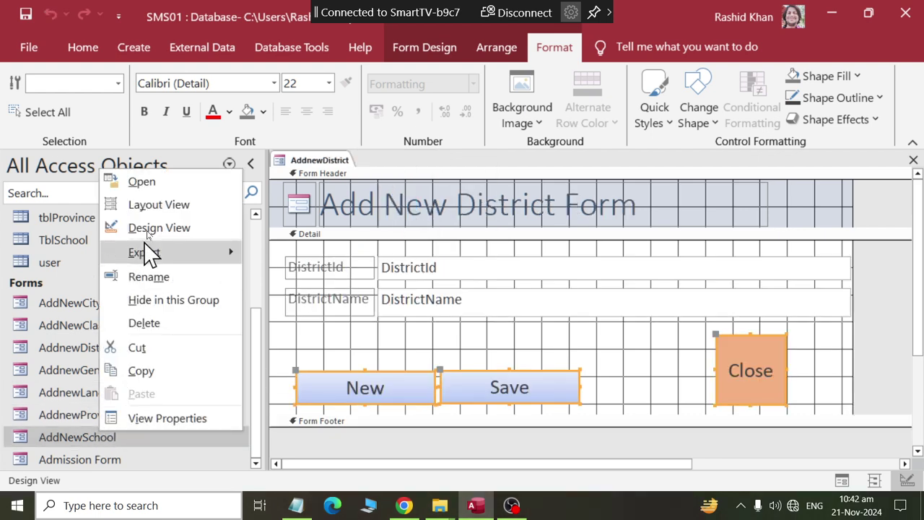
pyautogui.click(163, 204)
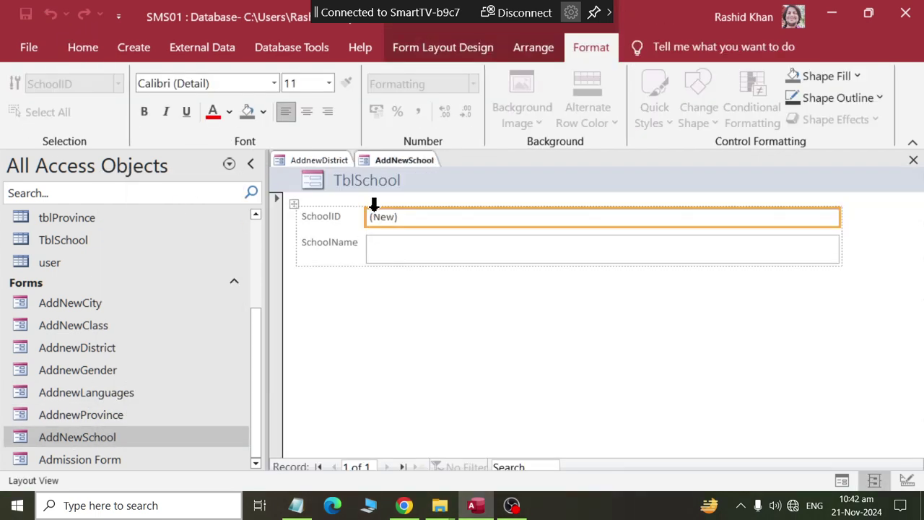
pyautogui.click(360, 182)
pyautogui.write('Add New ')
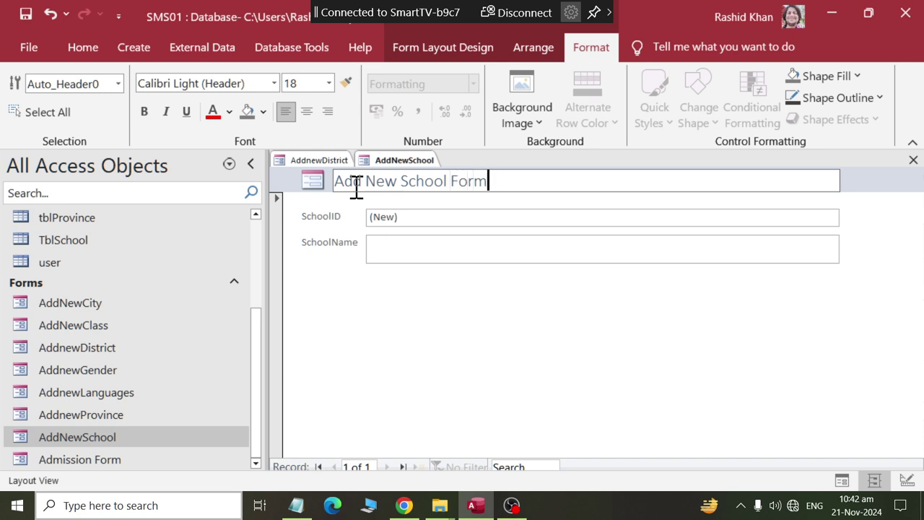
pyautogui.write('s')
pyautogui.press('Return')
pyautogui.click(354, 187)
pyautogui.press('BackSpace')
pyautogui.press('Return')
# - Set the font size of all fields and labels in the AddNewSchool form to 16
pyautogui.click(330, 249)
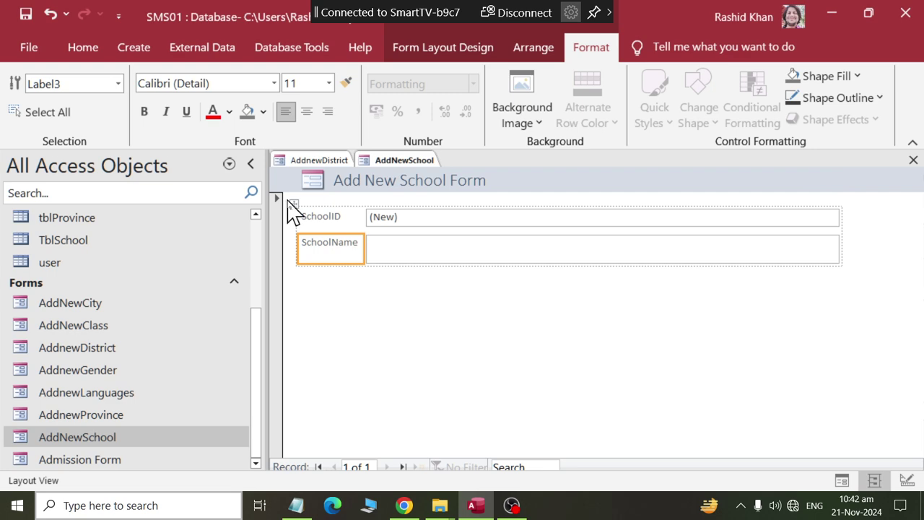
pyautogui.click(293, 204)
pyautogui.click(304, 81)
pyautogui.write('16')
pyautogui.press('Return')
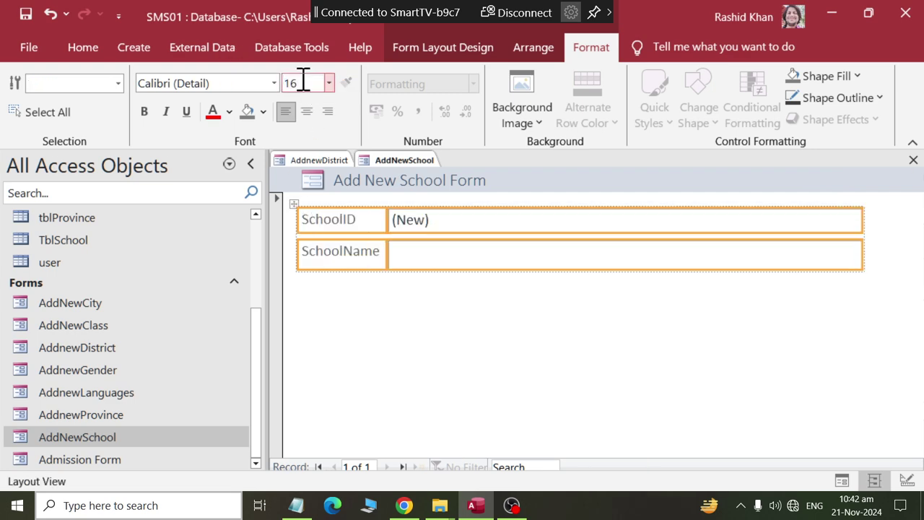
# - Switch the AddNewSchool form to Design View and extend its Detail section downward below the SchoolName field
pyautogui.click(363, 342)
pyautogui.rightClick(399, 165)
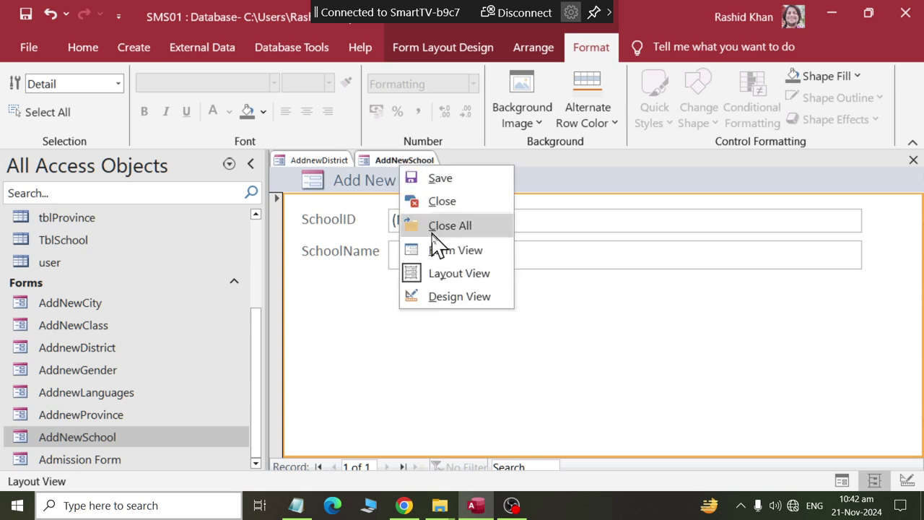
pyautogui.click(444, 296)
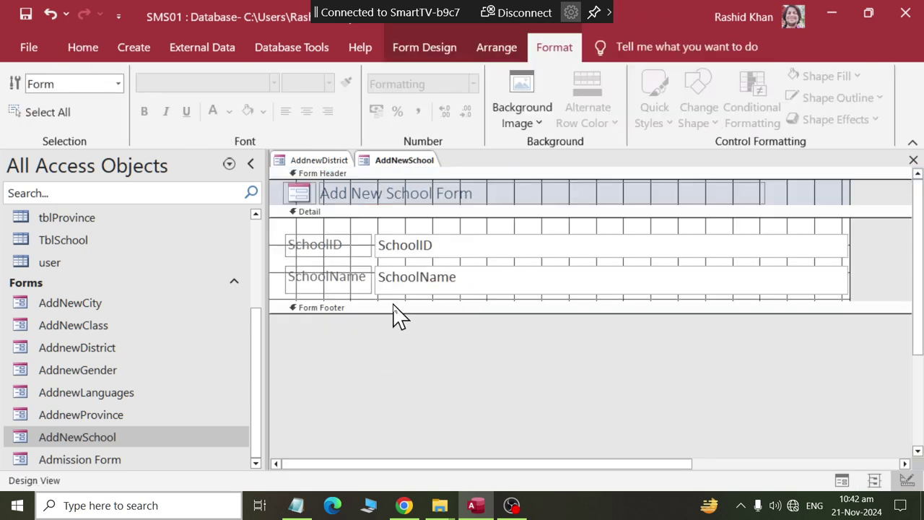
pyautogui.moveTo(388, 303); pyautogui.dragTo(397, 459)
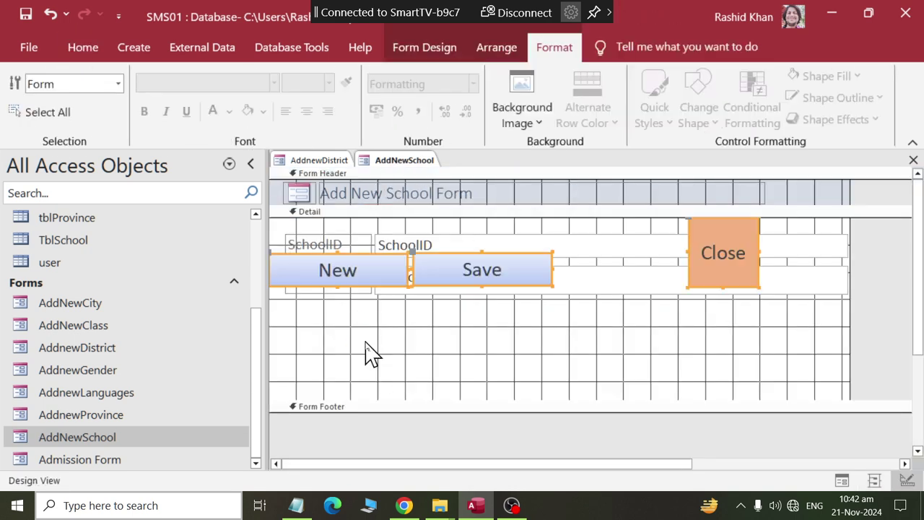
# - Paste the copied New, Save and Close buttons below the SchoolName field and close the AddNewSchool form
pyautogui.moveTo(449, 270); pyautogui.dragTo(475, 367)
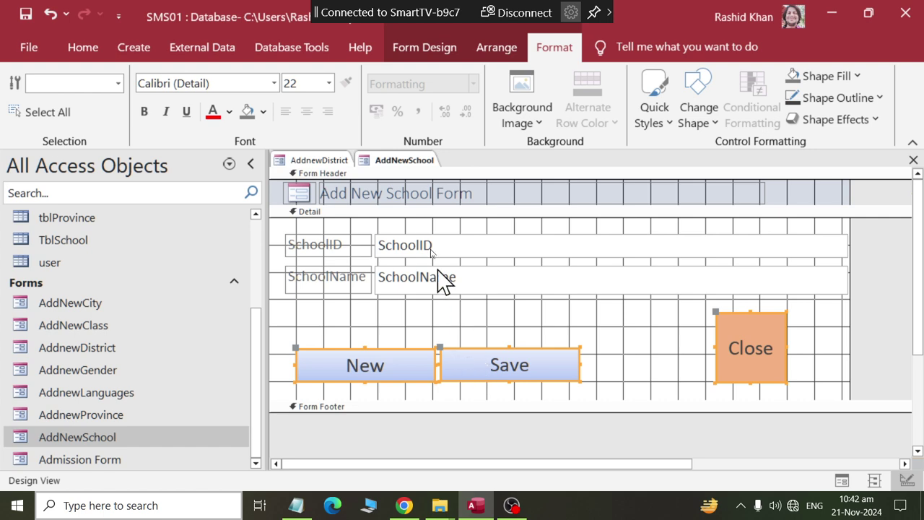
pyautogui.rightClick(401, 164)
pyautogui.click(440, 195)
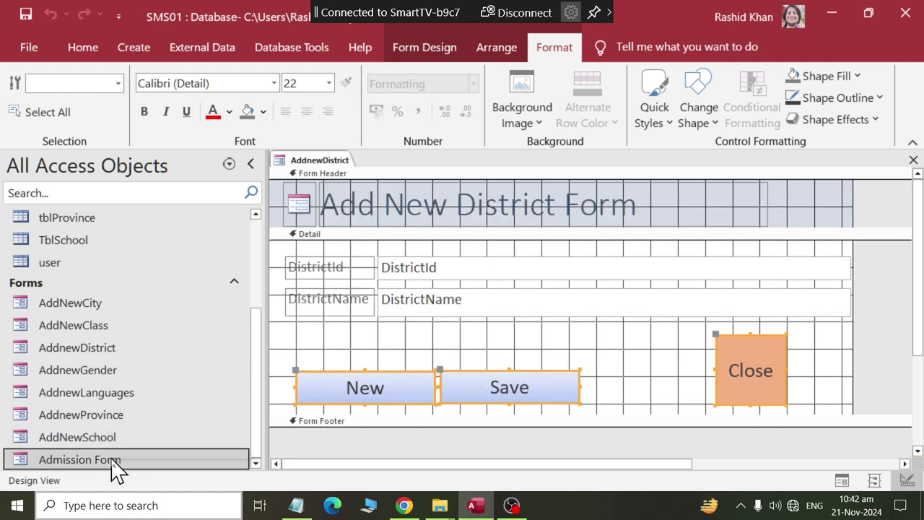
# - Close the AddnewDistrict form
pyautogui.click(65, 459)
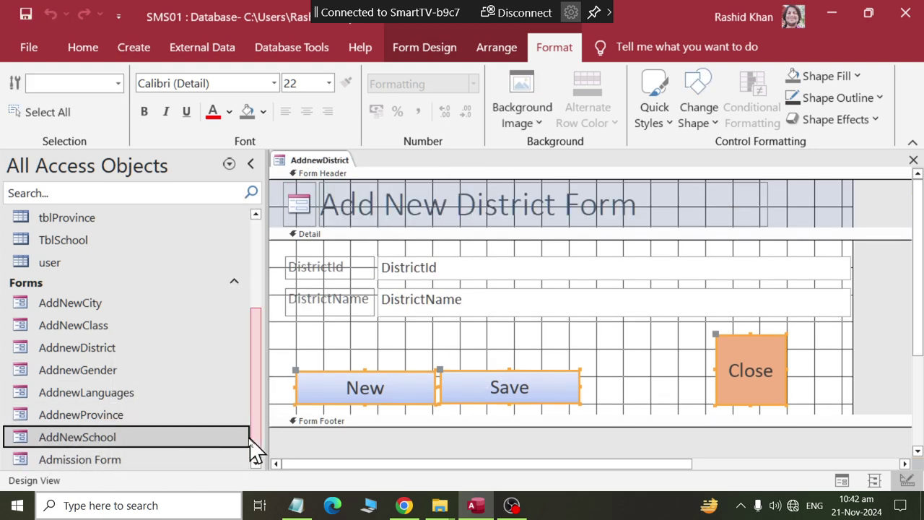
pyautogui.click(115, 462)
pyautogui.rightClick(310, 168)
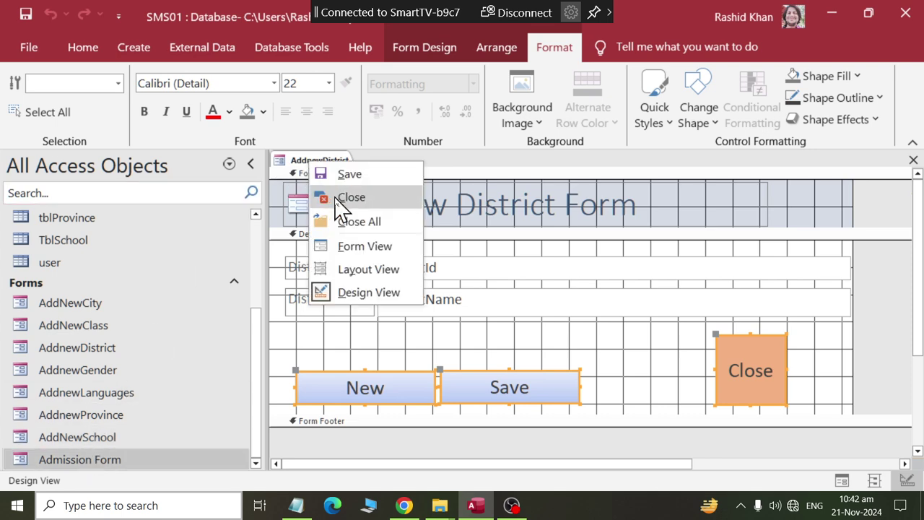
pyautogui.click(337, 196)
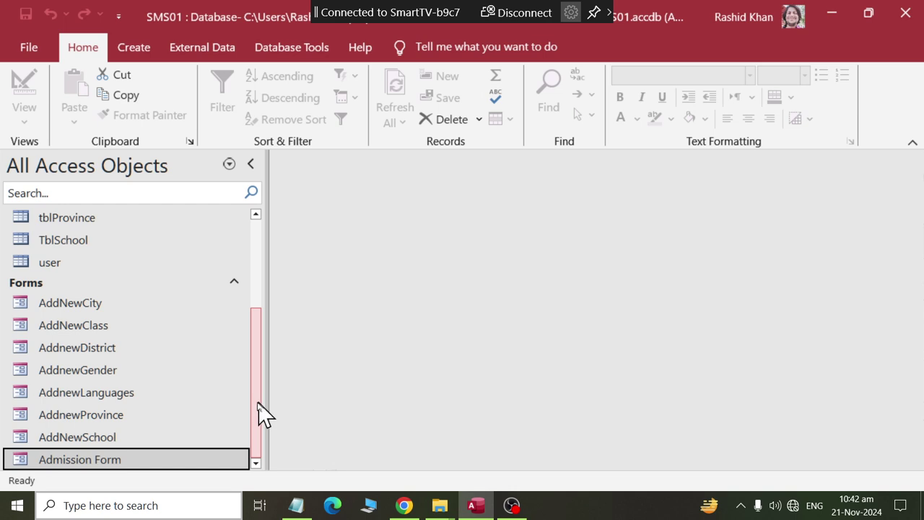
# - Open the GRRegister table to review its columns and records, and close it again
pyautogui.moveTo(257, 405); pyautogui.dragTo(258, 231)
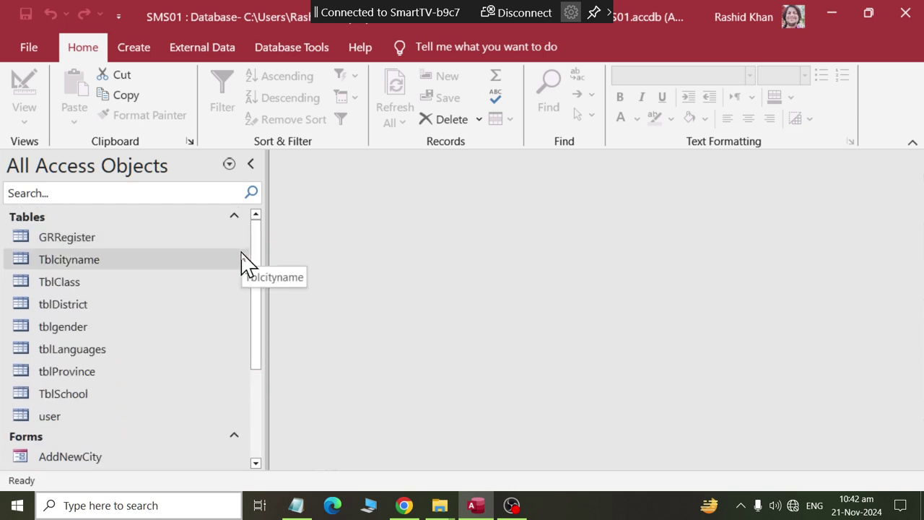
pyautogui.doubleClick(88, 239)
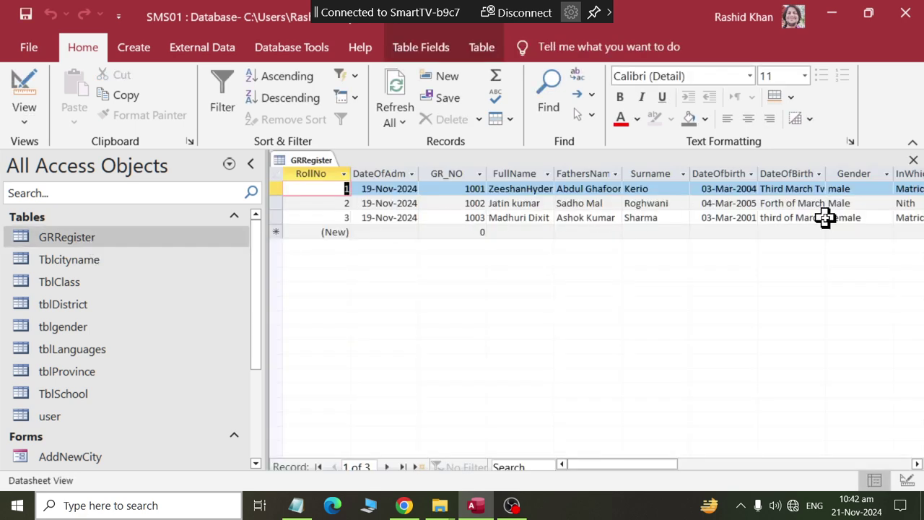
pyautogui.rightClick(318, 162)
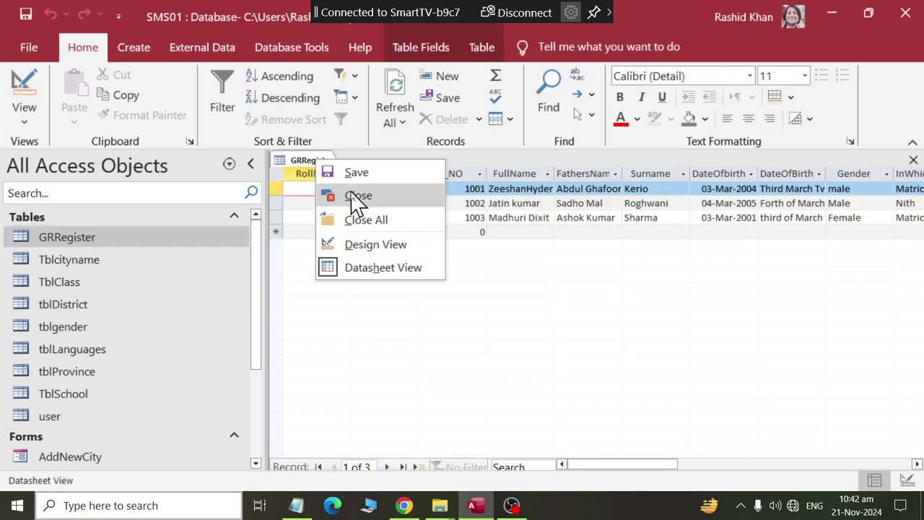
pyautogui.click(359, 202)
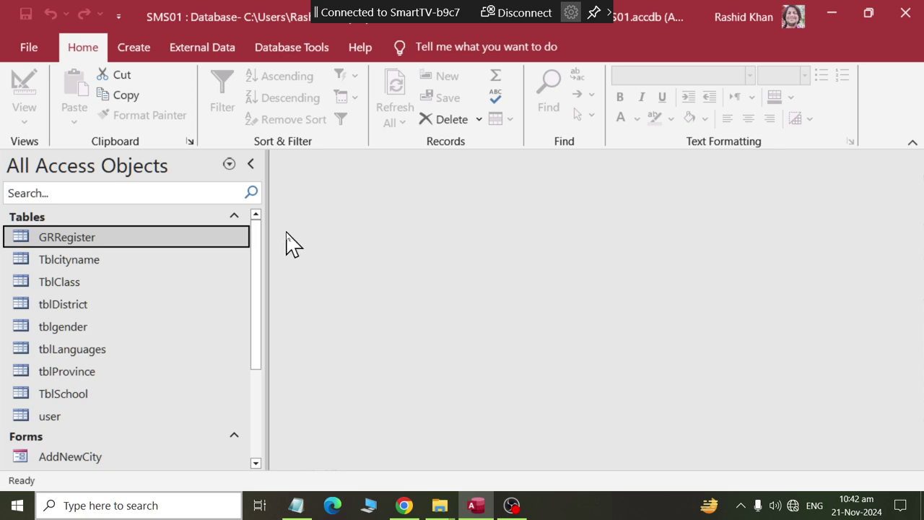
# - Open the GRRegister table in Design View and start the Lookup Wizard as the data type of the Gender field
pyautogui.rightClick(76, 240)
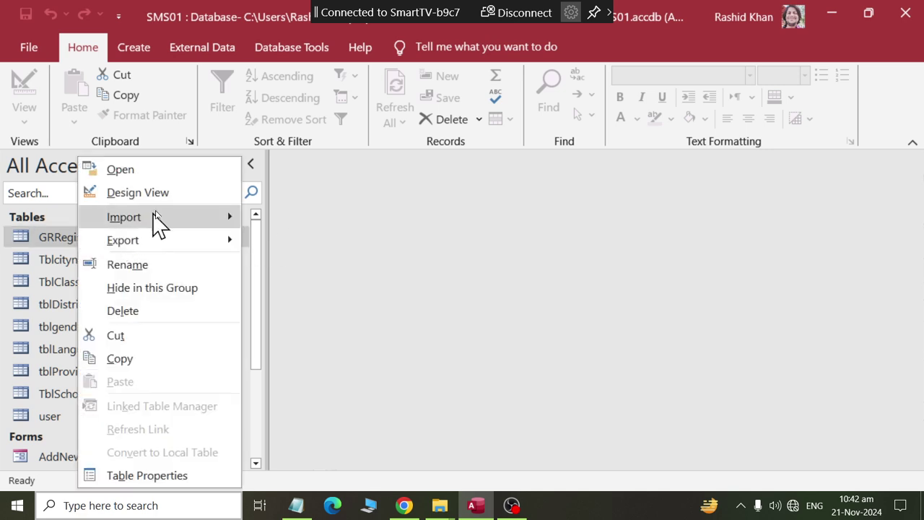
pyautogui.click(159, 194)
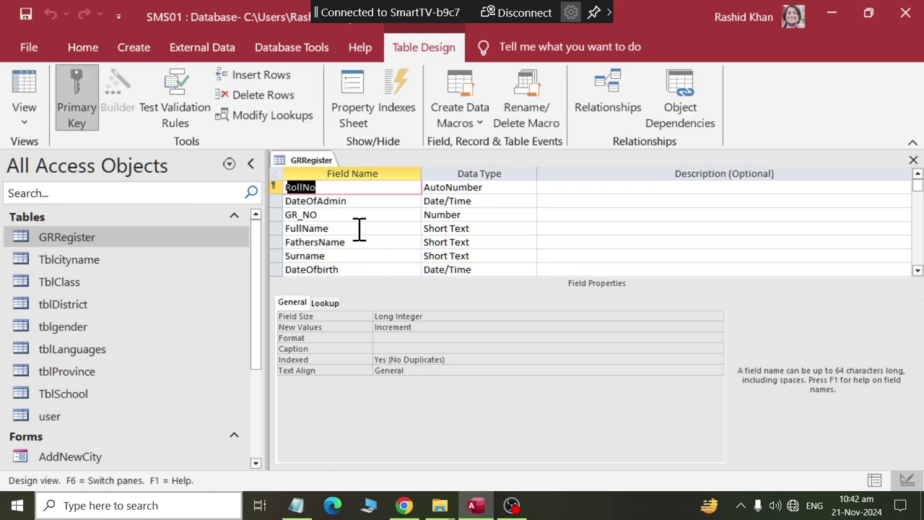
pyautogui.scroll(-1, 365, 261)
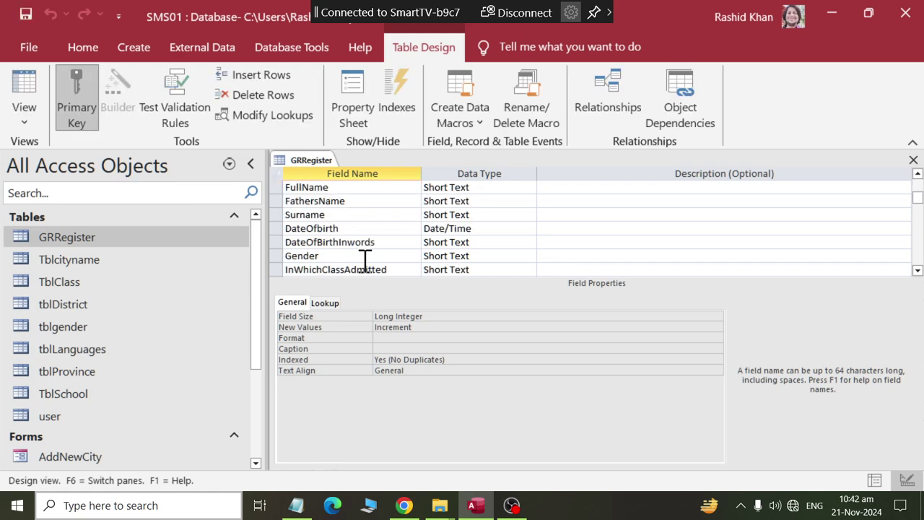
pyautogui.click(365, 257)
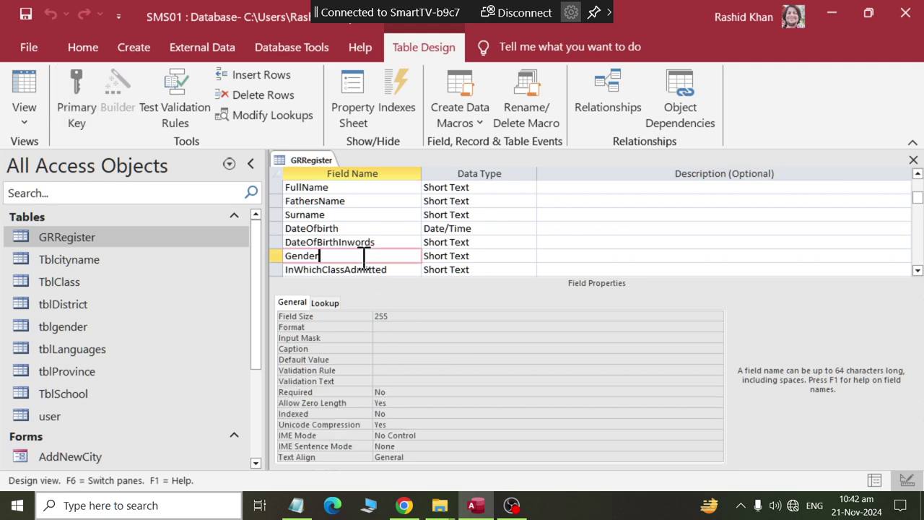
pyautogui.click(477, 257)
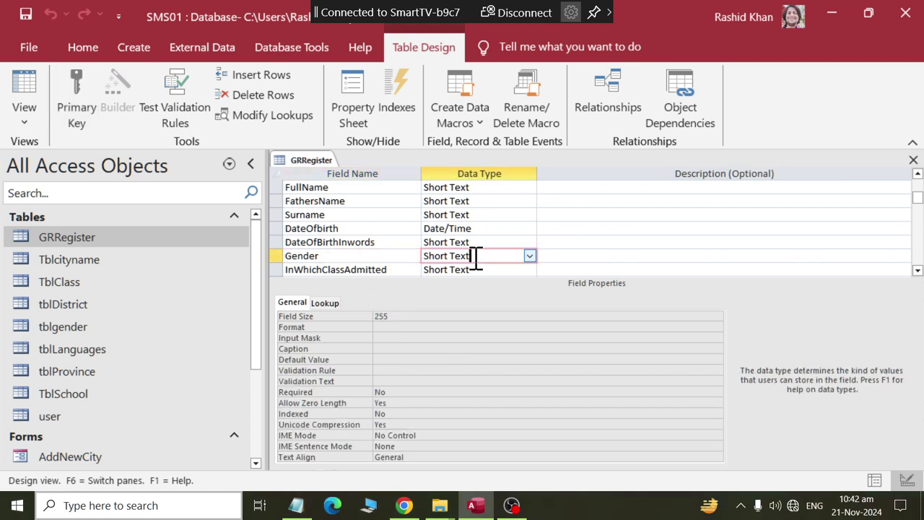
pyautogui.click(530, 257)
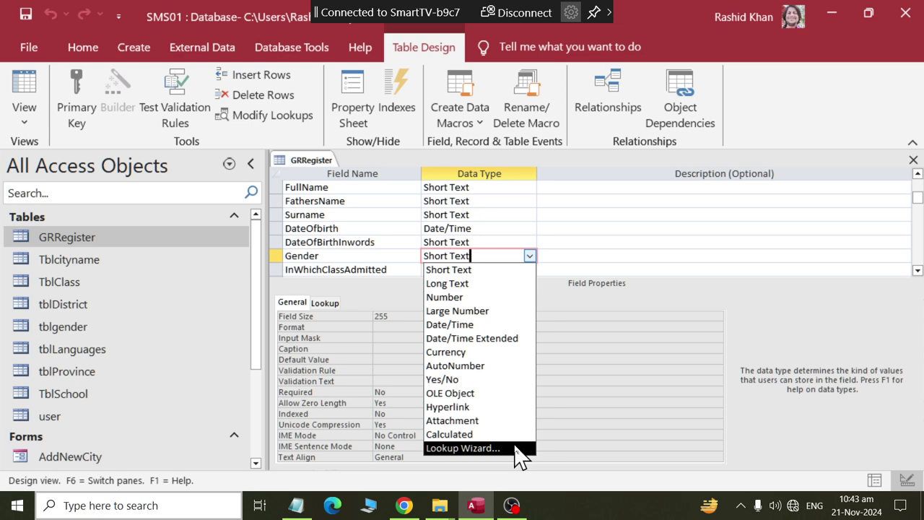
pyautogui.click(469, 449)
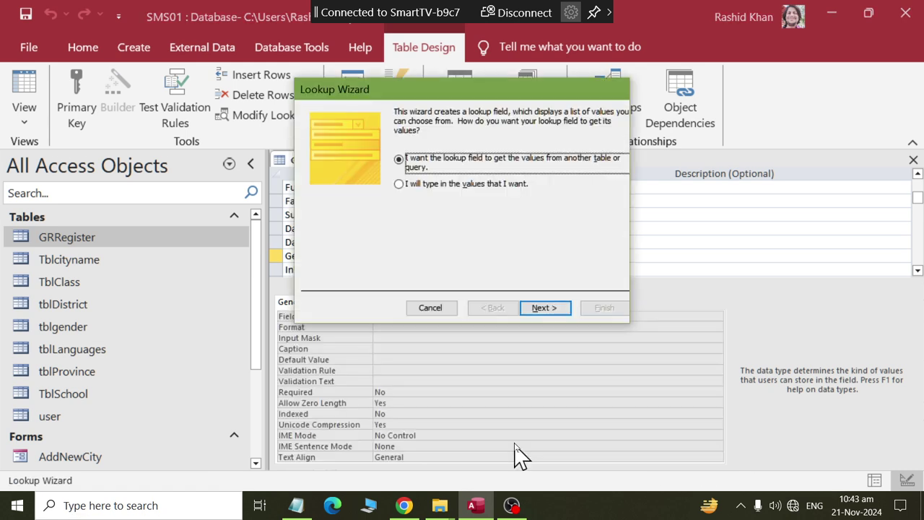
pyautogui.click(428, 186)
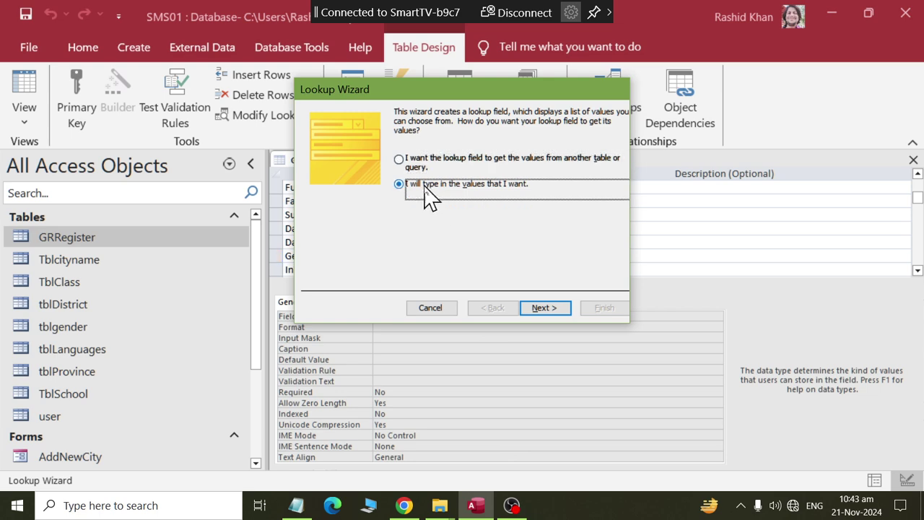
pyautogui.click(543, 308)
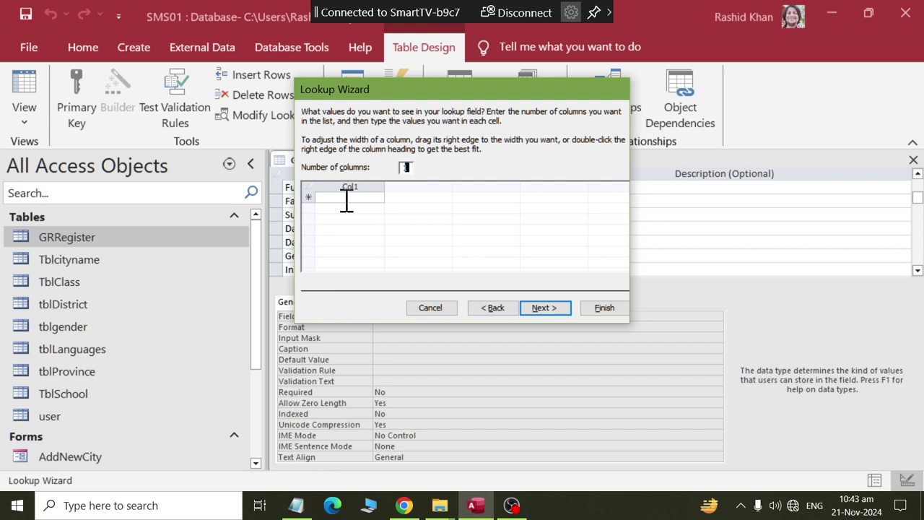
pyautogui.click(493, 308)
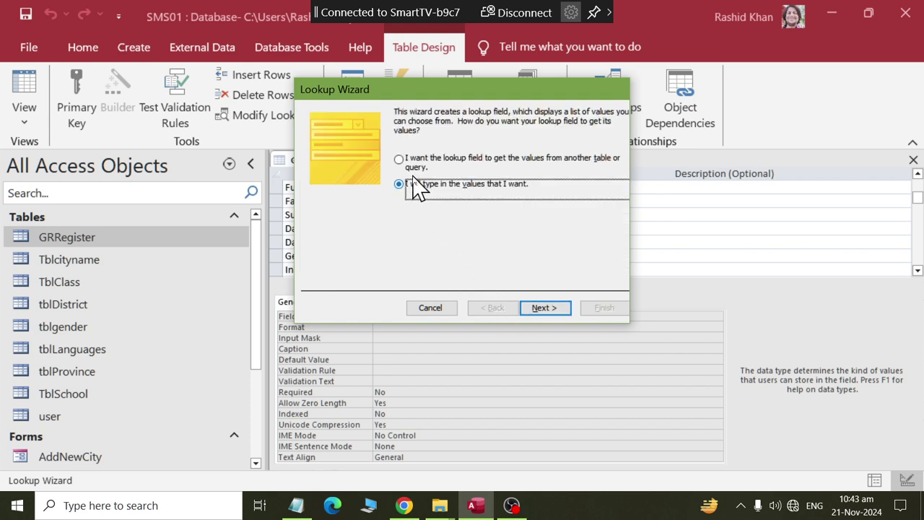
# - Have the Gender lookup take its values from another table and choose tblgender as the source
pyautogui.click(543, 308)
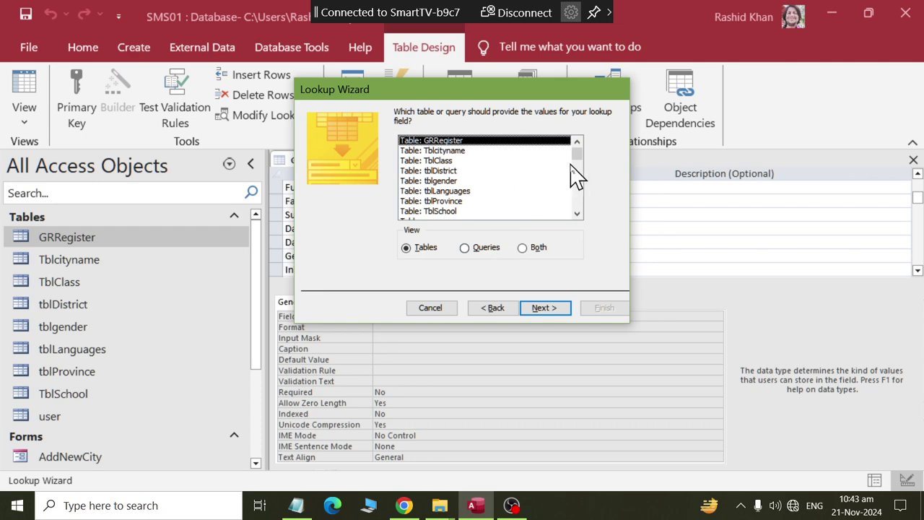
pyautogui.moveTo(583, 162); pyautogui.dragTo(586, 214)
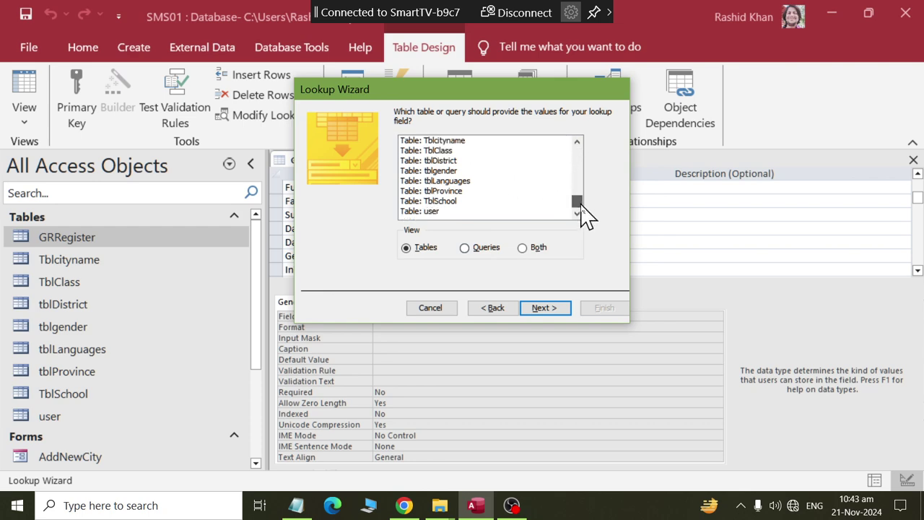
pyautogui.click(426, 171)
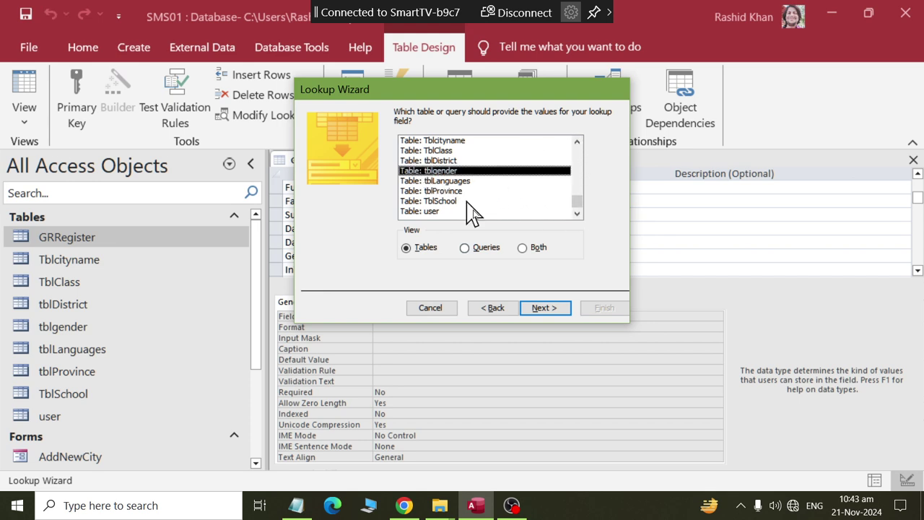
pyautogui.click(543, 311)
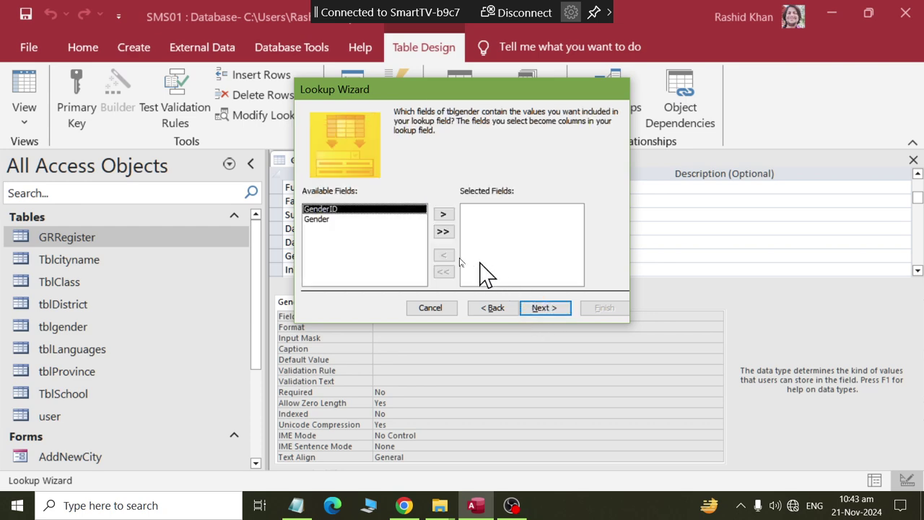
# - Include the Gender field of tblgender in the lookup, finish the wizard with its default label, and save the table despite possible data loss
pyautogui.click(320, 220)
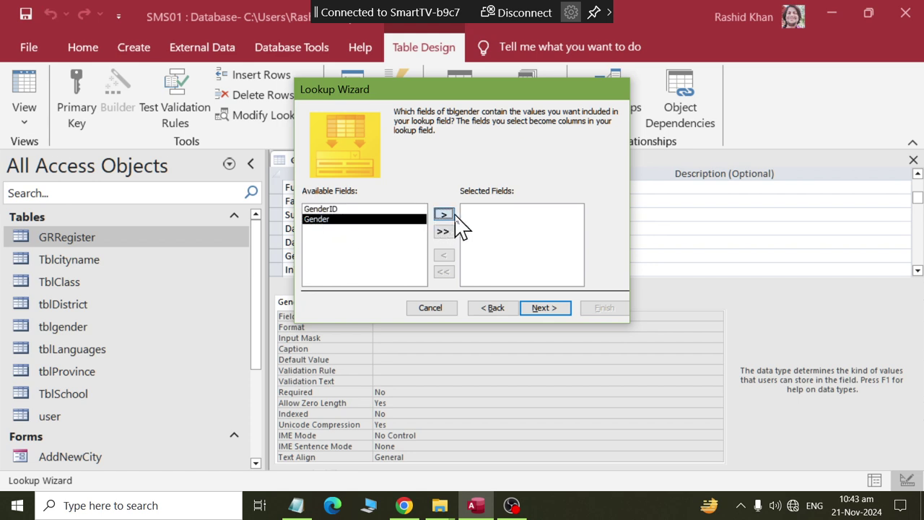
pyautogui.click(444, 214)
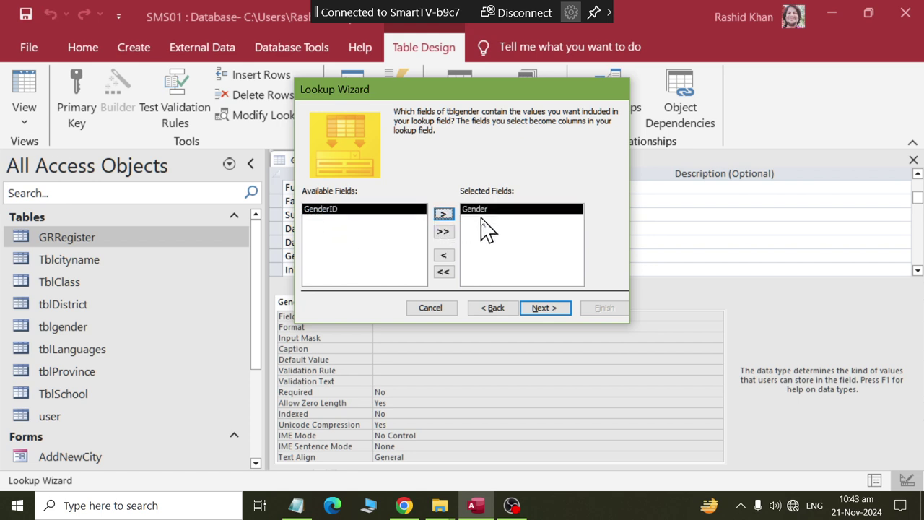
pyautogui.click(543, 310)
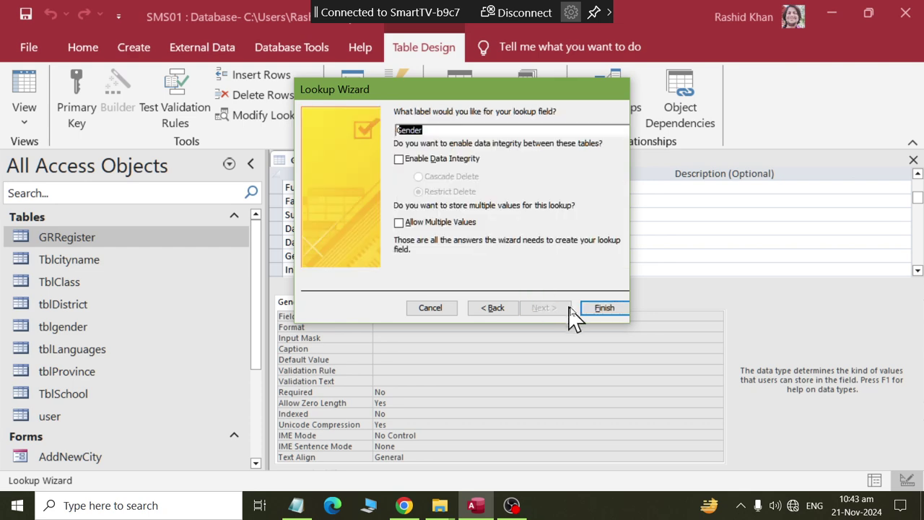
pyautogui.click(586, 313)
pyautogui.click(433, 291)
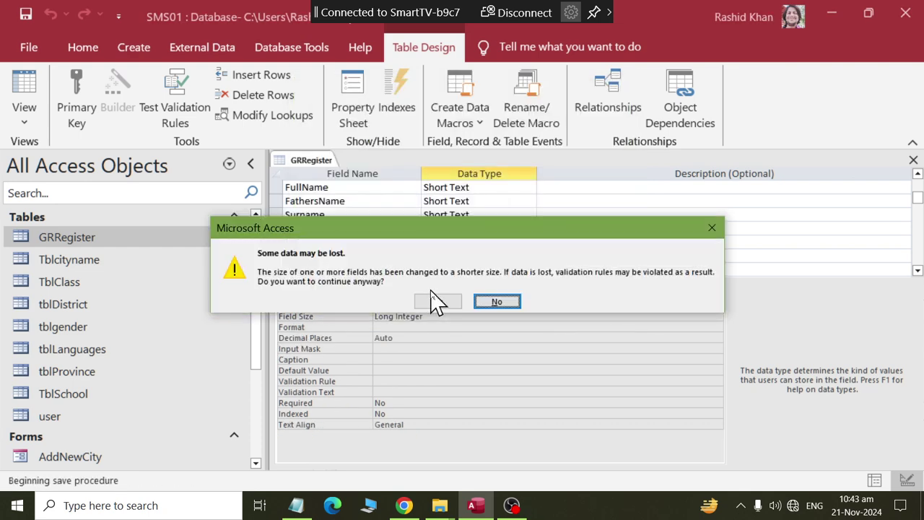
pyautogui.click(437, 303)
pyautogui.click(431, 302)
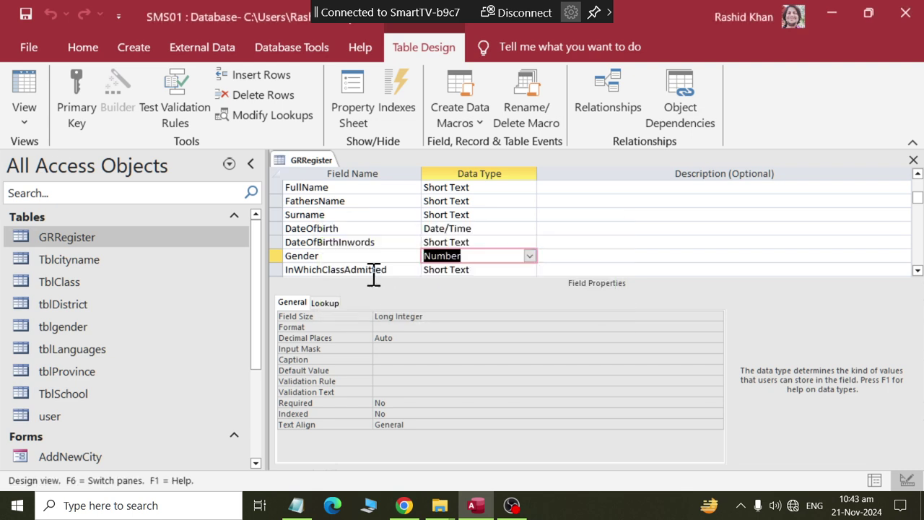
pyautogui.click(351, 258)
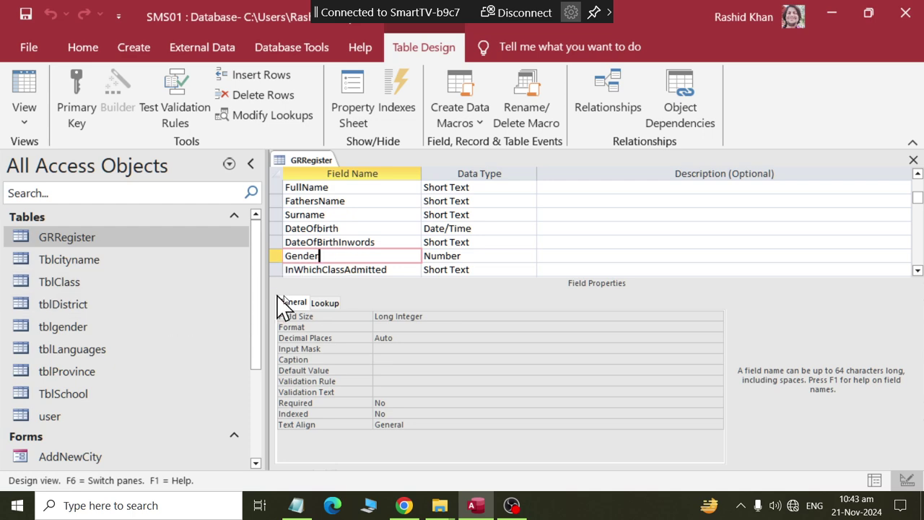
pyautogui.click(480, 256)
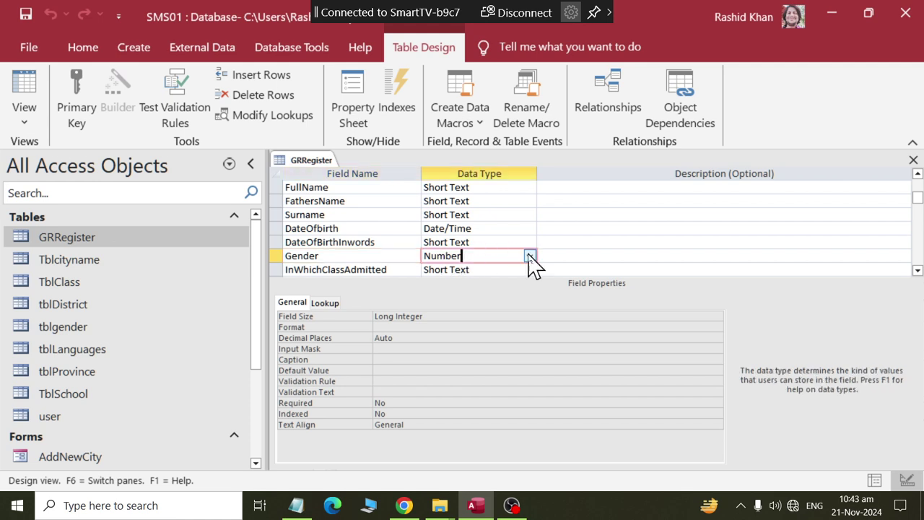
pyautogui.click(529, 257)
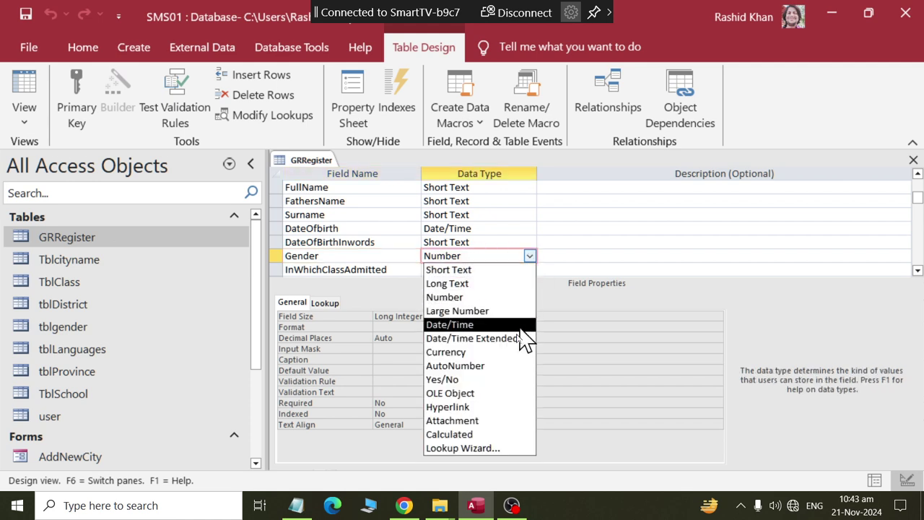
pyautogui.click(390, 264)
# - Start the Lookup Wizard for the InWhichClassAdmitted field and choose the TblClass table as the source of its values
pyautogui.click(390, 269)
pyautogui.click(461, 270)
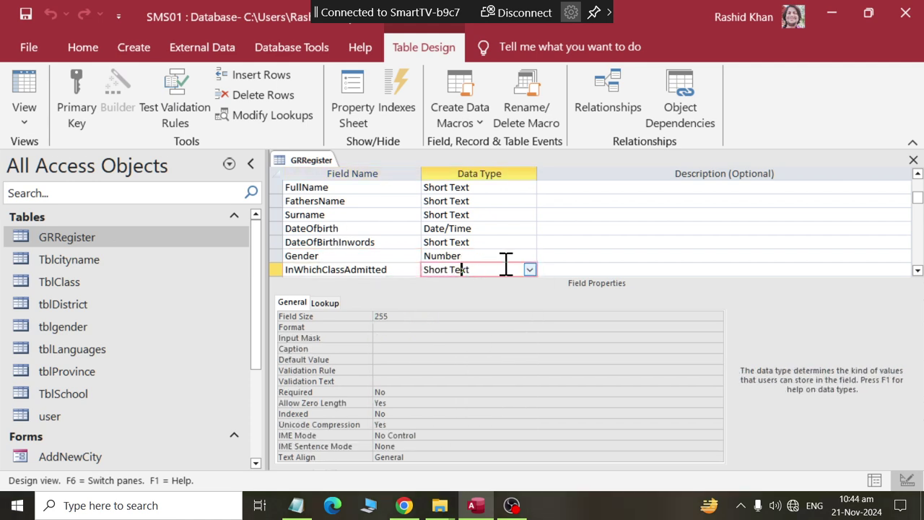
pyautogui.click(529, 270)
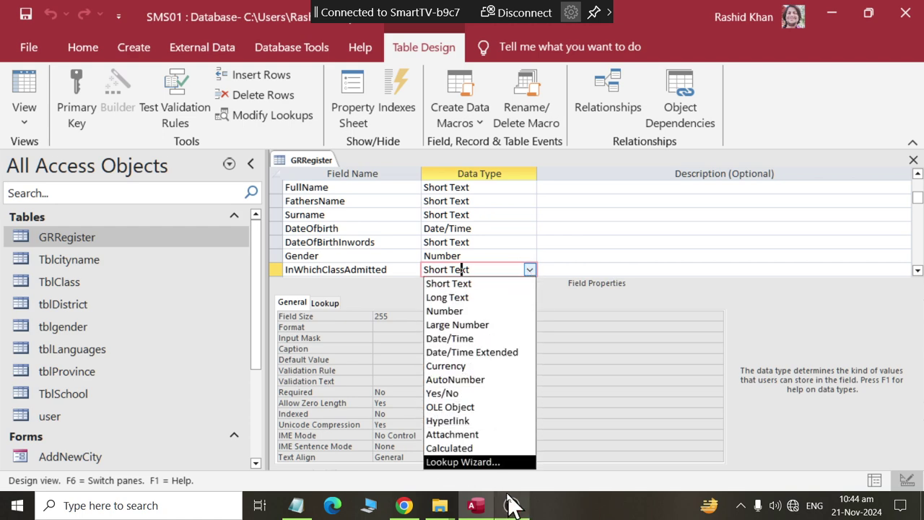
pyautogui.click(504, 463)
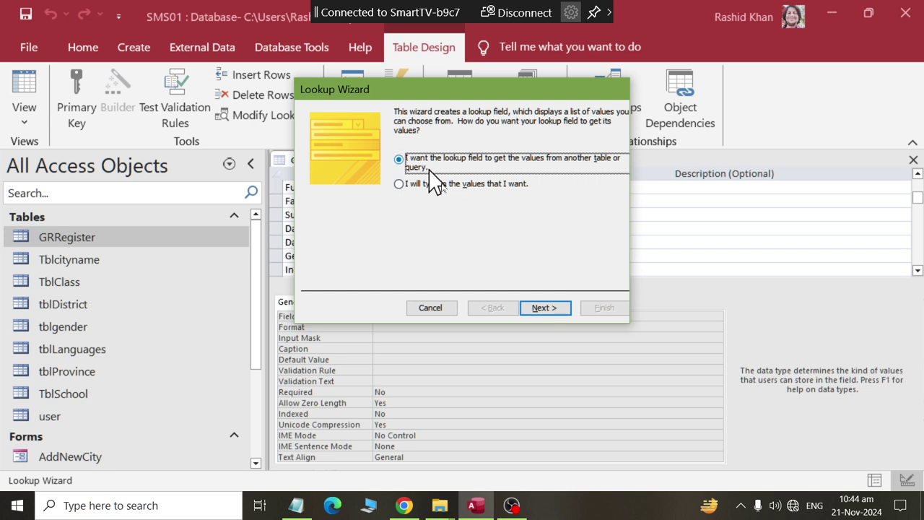
pyautogui.click(545, 310)
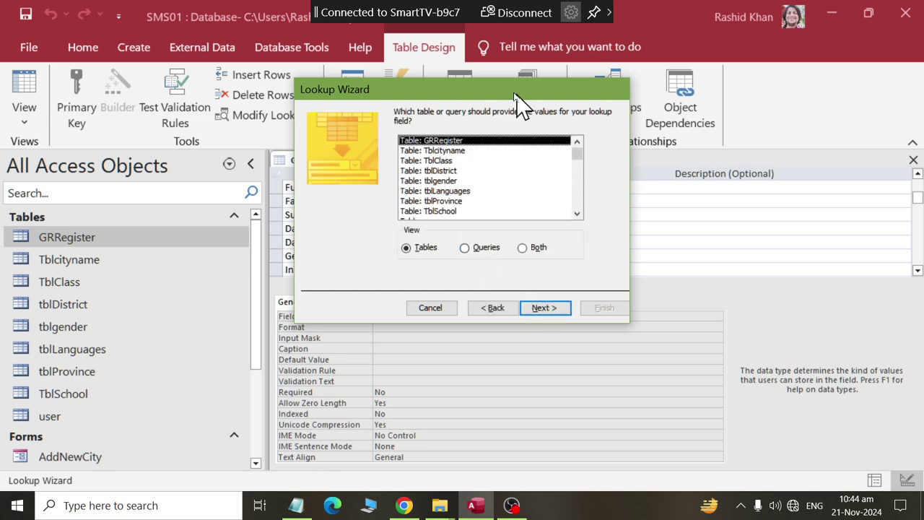
pyautogui.moveTo(510, 91); pyautogui.dragTo(674, 170)
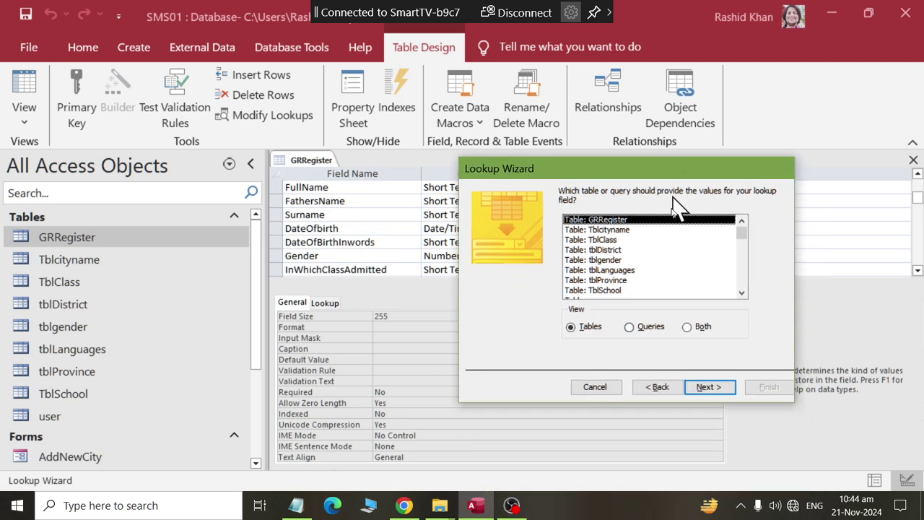
pyautogui.click(614, 240)
pyautogui.click(714, 390)
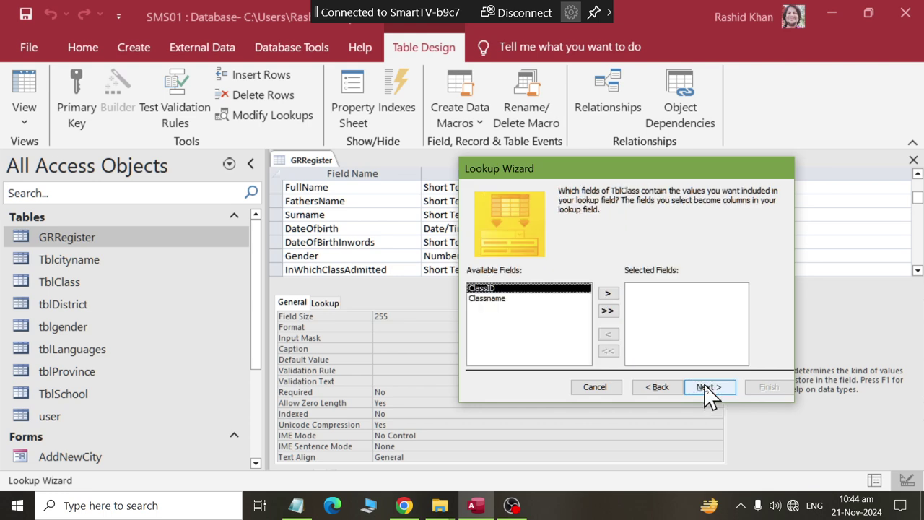
# - Include Classname in the InWhichClassAdmitted lookup, finish the wizard with the default label, and save the table
pyautogui.doubleClick(514, 298)
pyautogui.click(708, 387)
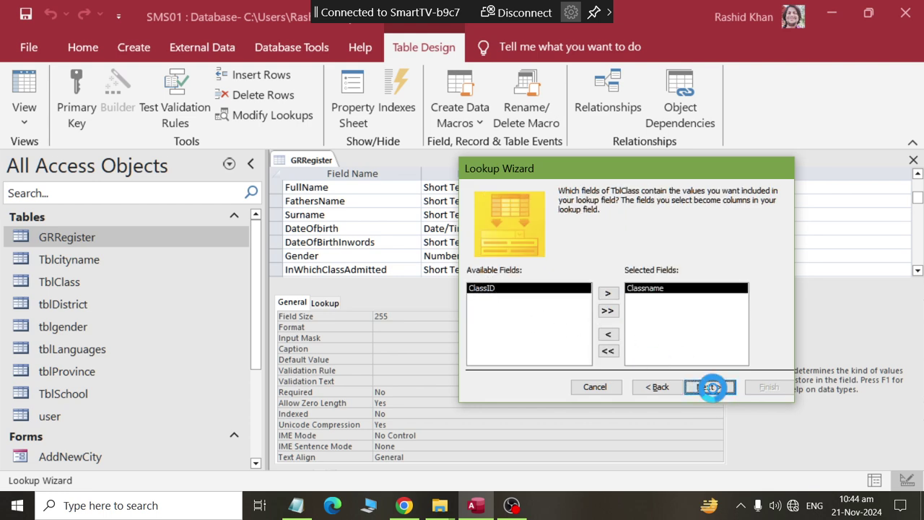
pyautogui.click(711, 388)
pyautogui.click(711, 388)
pyautogui.click(768, 387)
pyautogui.click(442, 293)
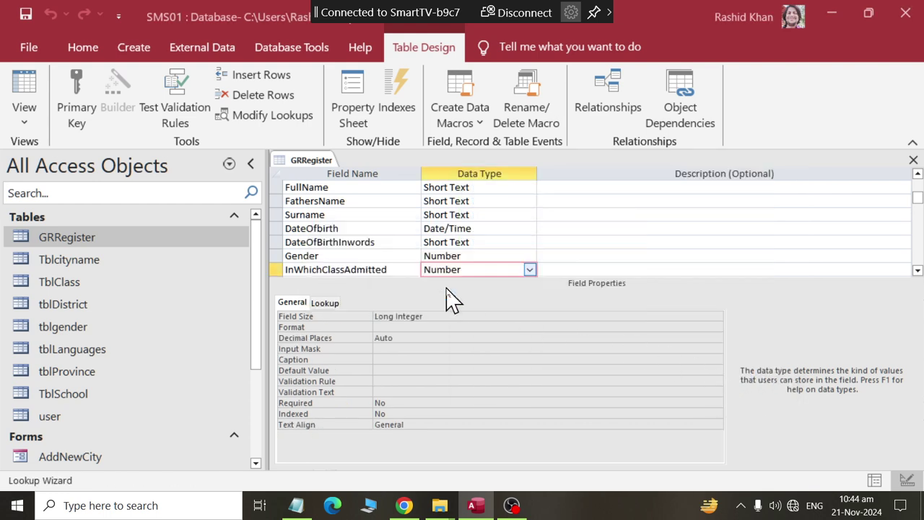
pyautogui.click(442, 304)
pyautogui.click(442, 301)
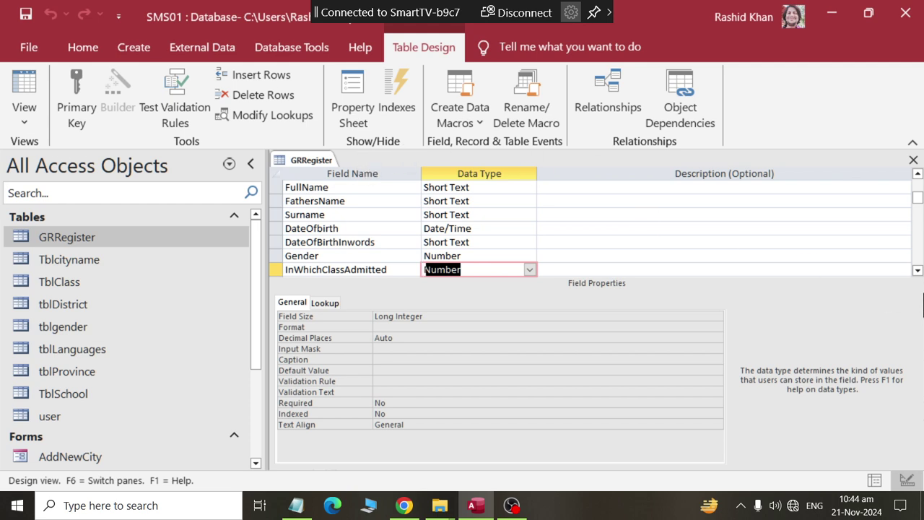
# - Start the Lookup Wizard for the LastClassPassed field and choose the TblClass table as the source of its values
pyautogui.click(918, 273)
pyautogui.click(918, 272)
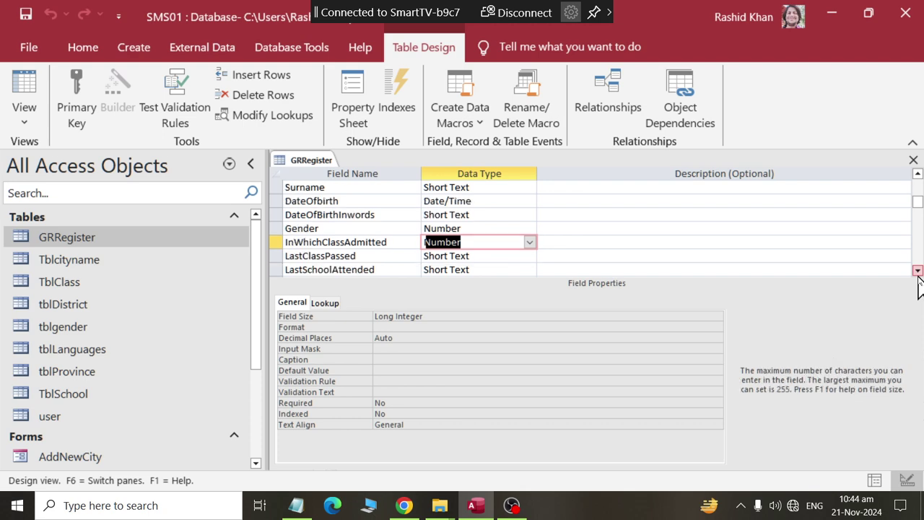
pyautogui.click(462, 256)
pyautogui.click(529, 257)
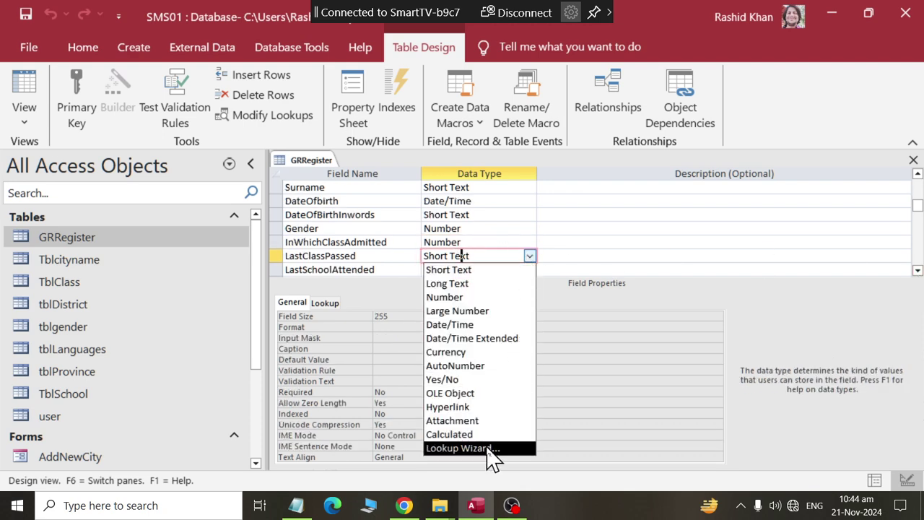
pyautogui.click(489, 448)
pyautogui.click(542, 311)
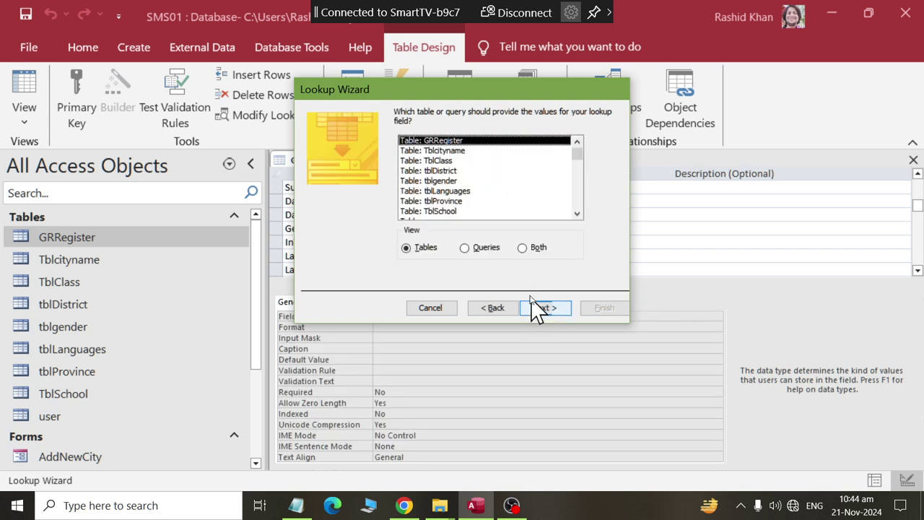
pyautogui.click(431, 162)
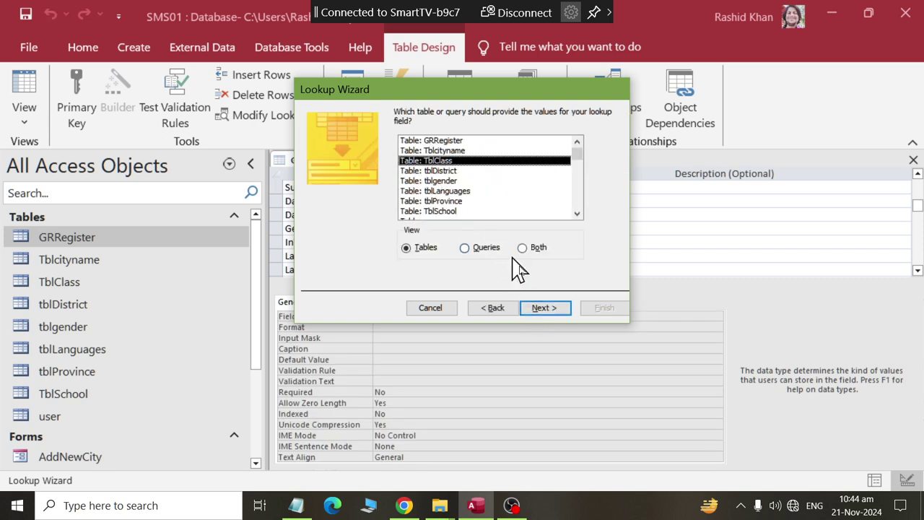
pyautogui.click(547, 309)
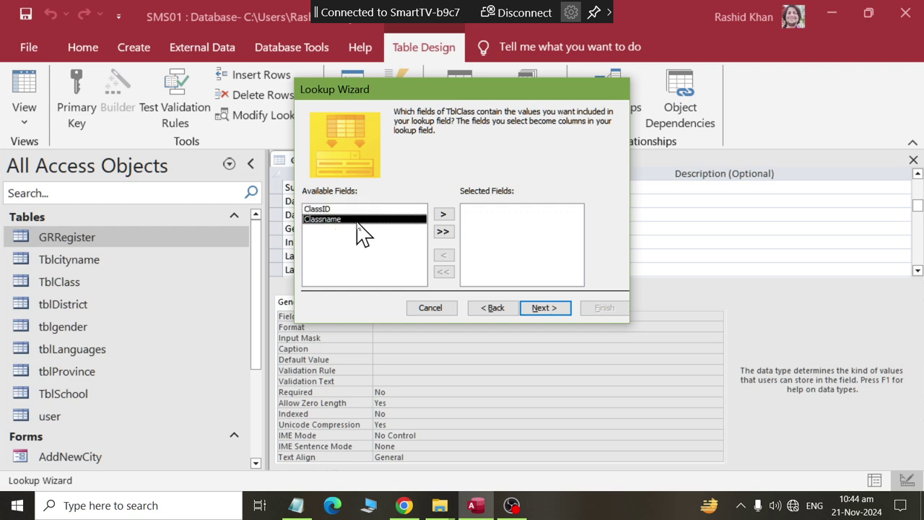
# - Include Classname in the LastClassPassed lookup, finish the wizard with the default label, and save the table despite possible data loss
pyautogui.doubleClick(359, 220)
pyautogui.click(547, 309)
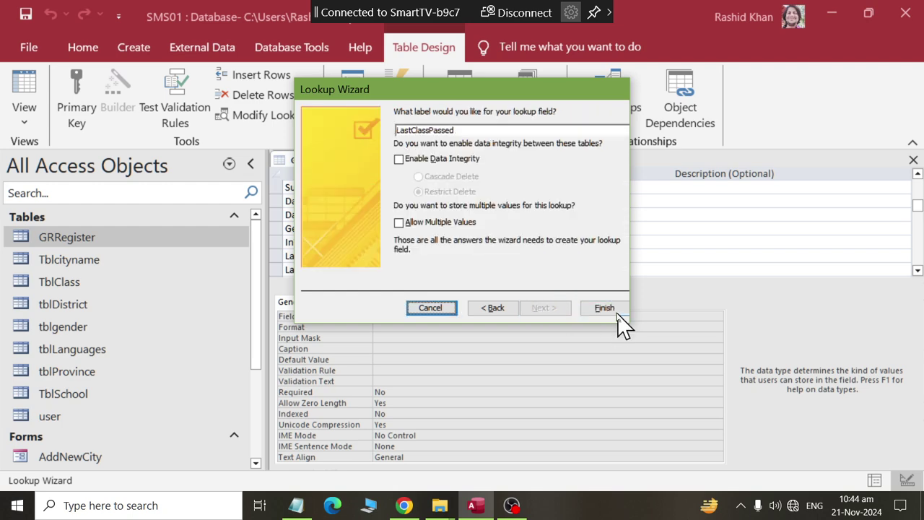
pyautogui.click(623, 318)
pyautogui.click(433, 291)
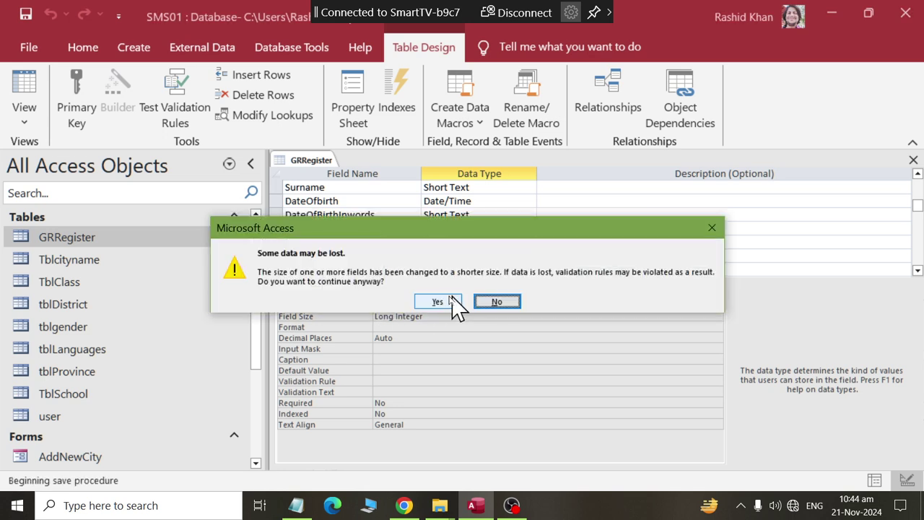
pyautogui.click(437, 300)
pyautogui.click(442, 301)
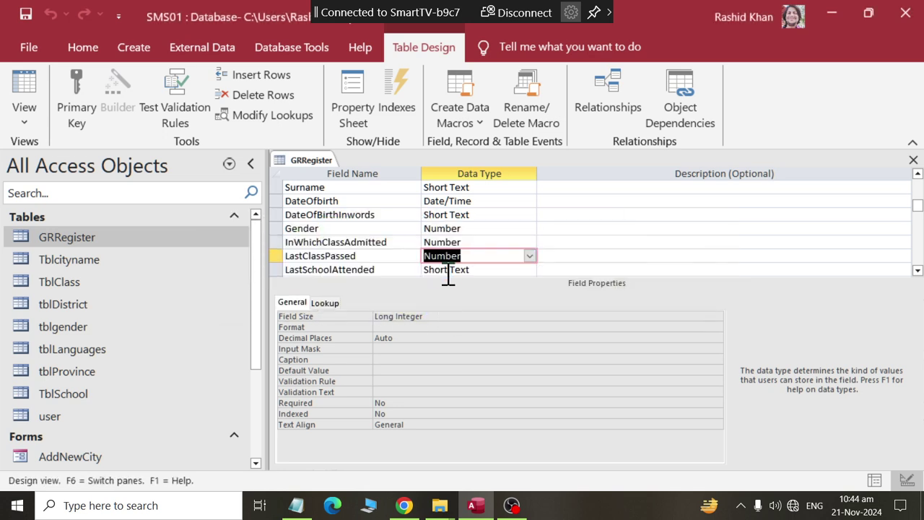
# - Start the Lookup Wizard for the LastSchoolAttended field and choose the TblSchool table as the source of its values
pyautogui.click(458, 271)
pyautogui.click(529, 269)
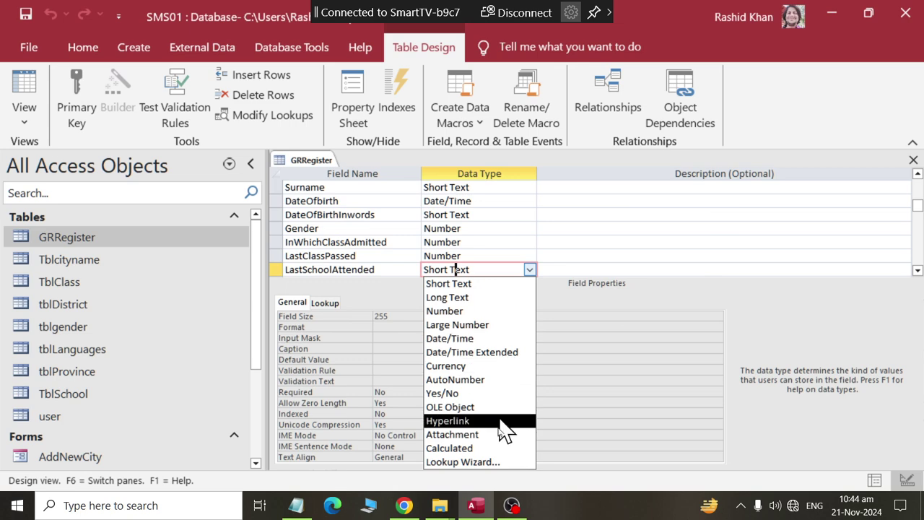
pyautogui.click(499, 462)
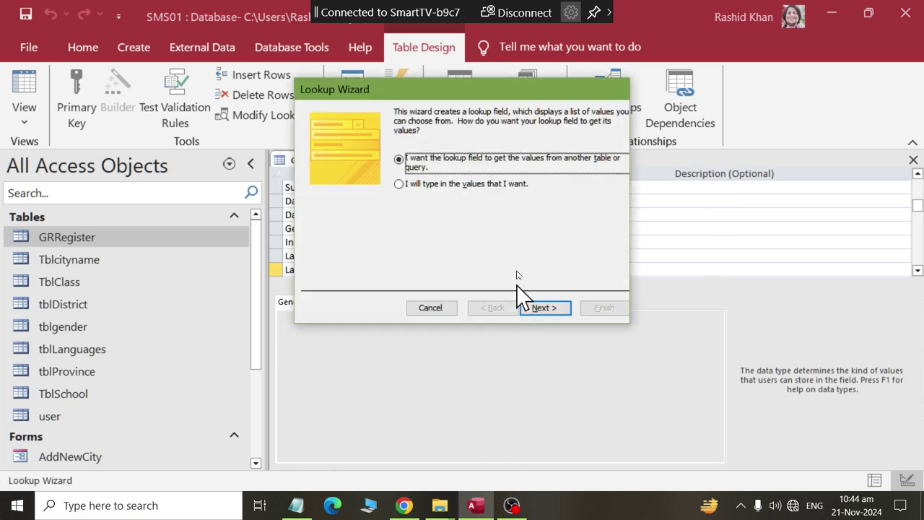
pyautogui.click(541, 312)
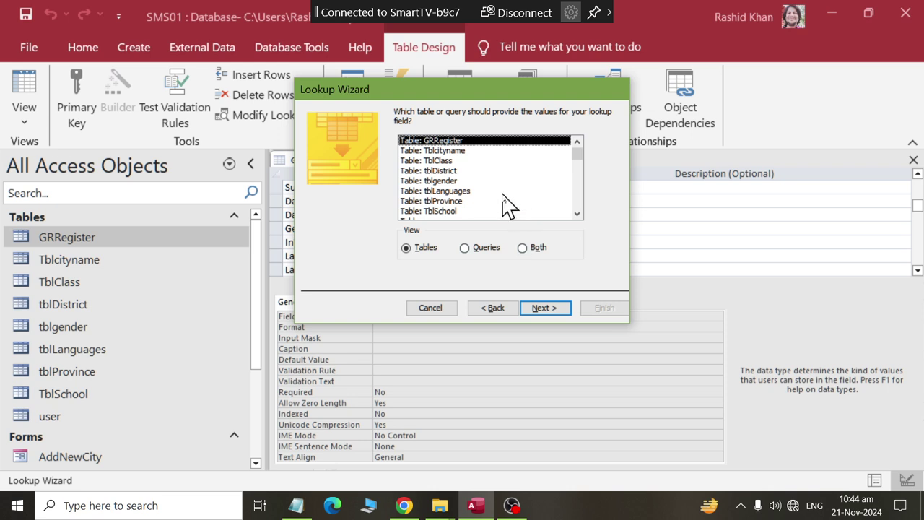
pyautogui.click(466, 211)
pyautogui.click(543, 308)
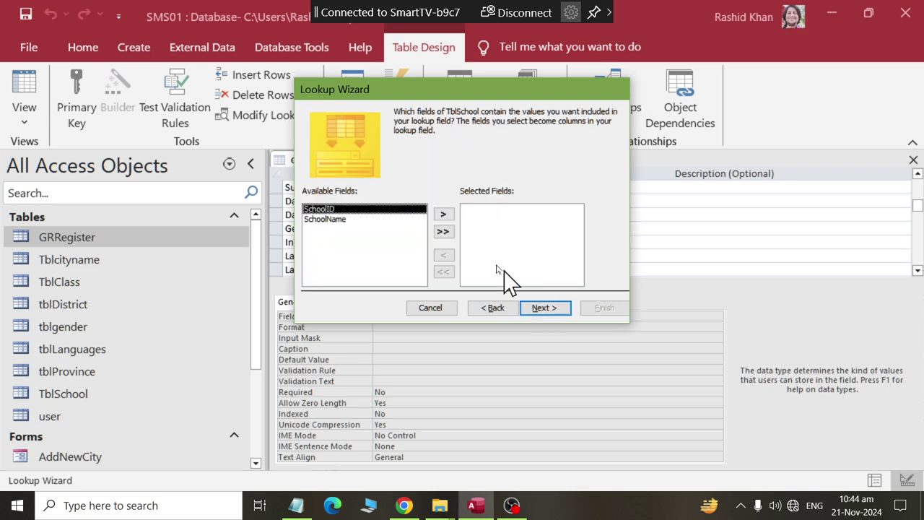
# - Include SchoolName in the LastSchoolAttended lookup, finish the wizard with the default label, and save the table despite possible data loss
pyautogui.click(347, 219)
pyautogui.doubleClick(348, 220)
pyautogui.click(543, 308)
pyautogui.click(545, 308)
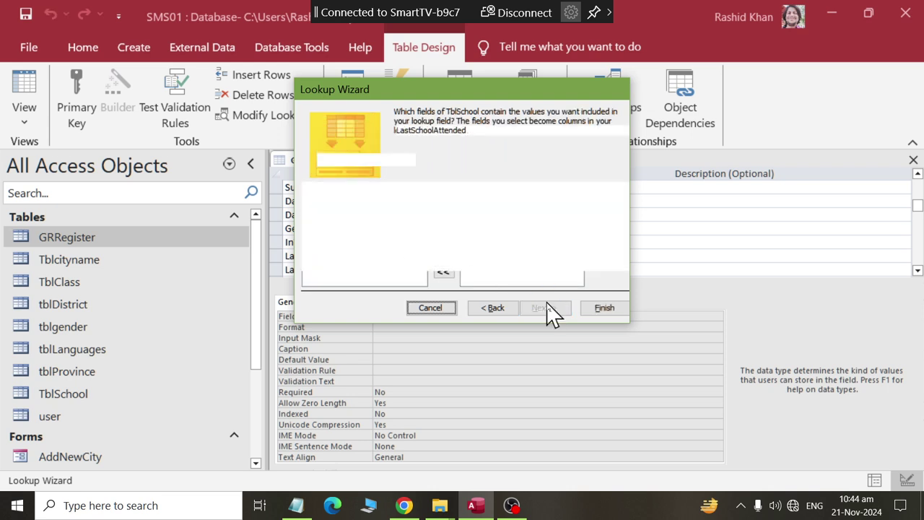
pyautogui.click(549, 309)
pyautogui.click(601, 308)
pyautogui.click(428, 294)
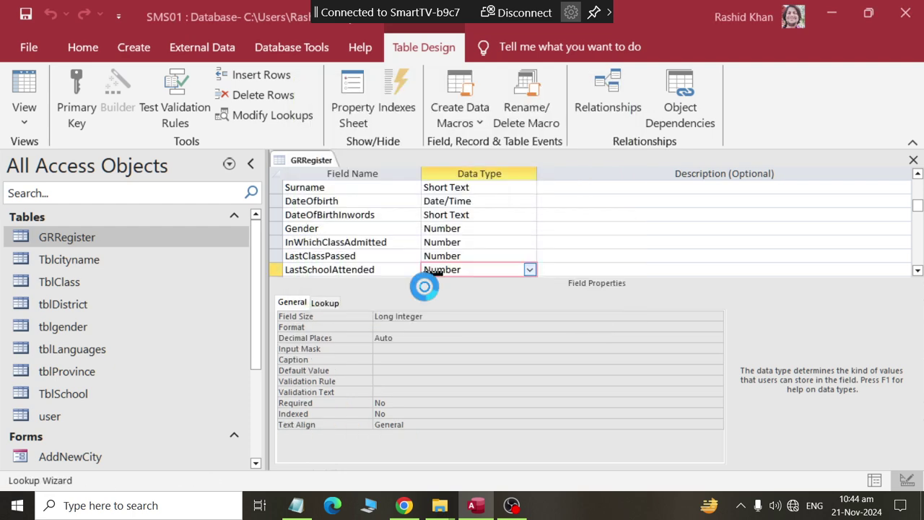
pyautogui.click(438, 302)
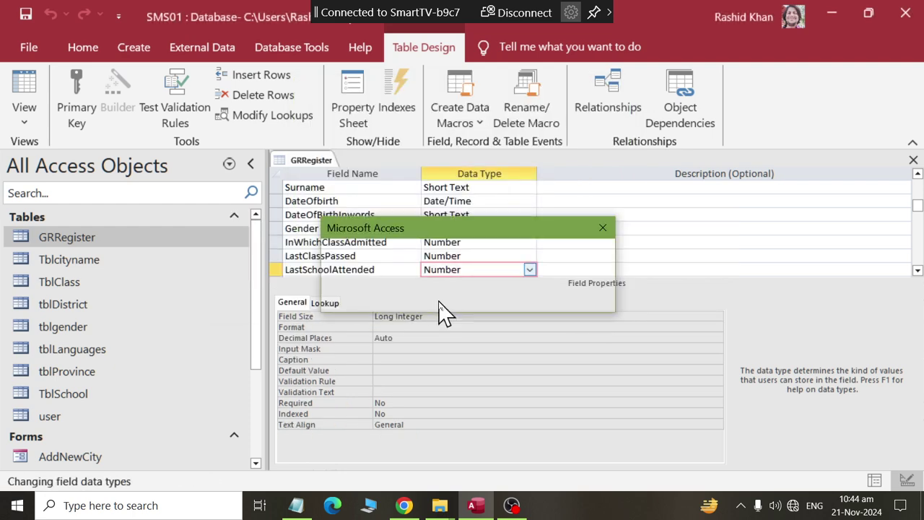
# - Start the Lookup Wizard for the MotherTongue field and choose the tblLanguages table as the source of its values
pyautogui.click(918, 271)
pyautogui.click(918, 270)
pyautogui.click(918, 271)
pyautogui.click(918, 271)
pyautogui.click(918, 271)
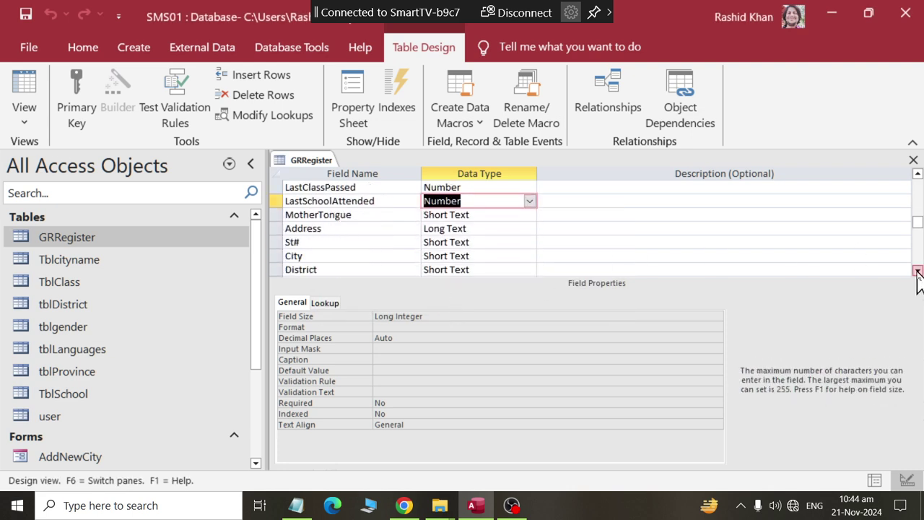
pyautogui.click(509, 215)
pyautogui.click(530, 215)
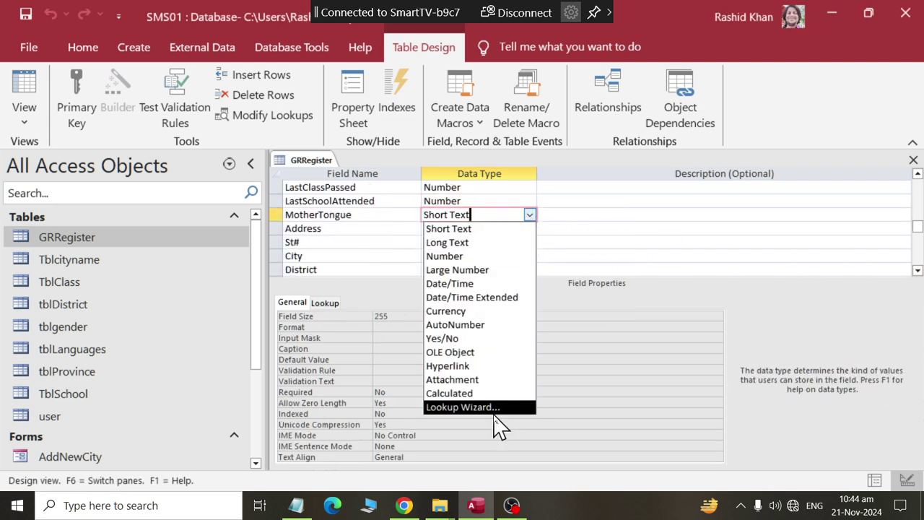
pyautogui.click(495, 406)
pyautogui.click(543, 308)
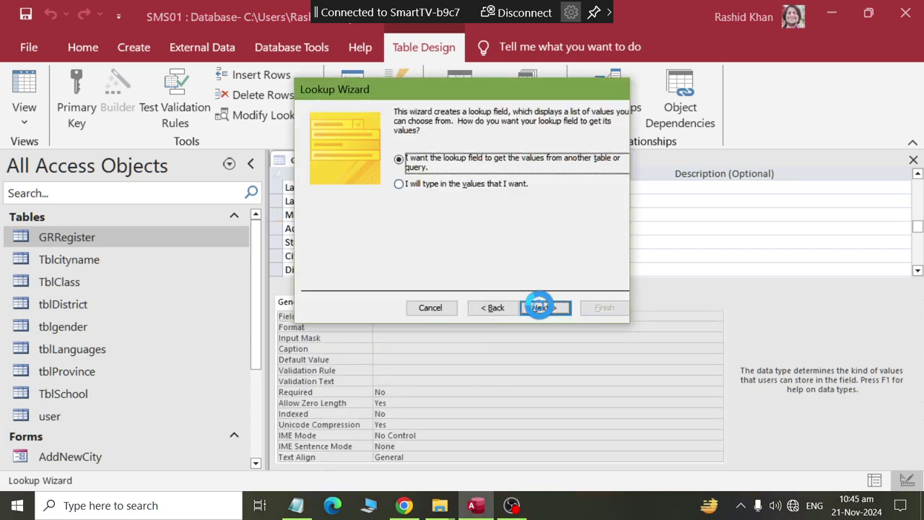
pyautogui.click(448, 191)
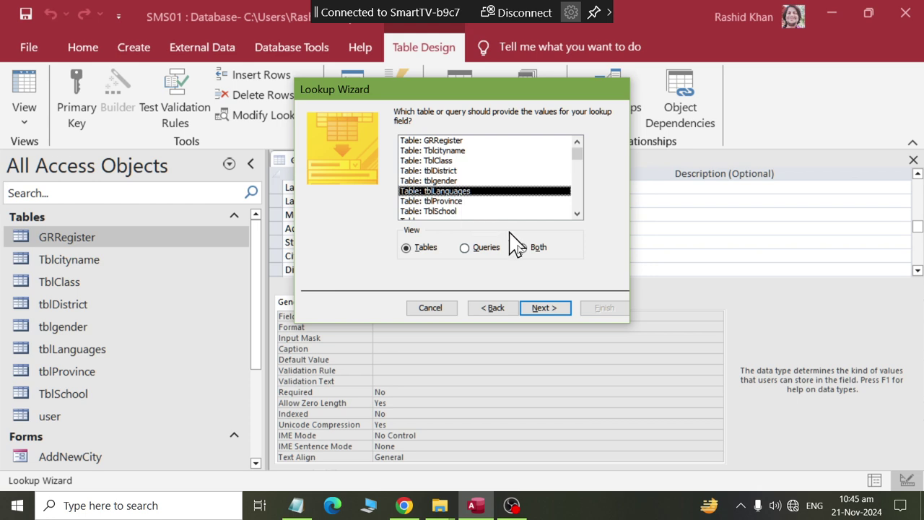
pyautogui.click(546, 309)
# - Include LanguageName in the MotherTongue lookup, finish the wizard with the default label, and save the table despite possible data loss
pyautogui.doubleClick(371, 220)
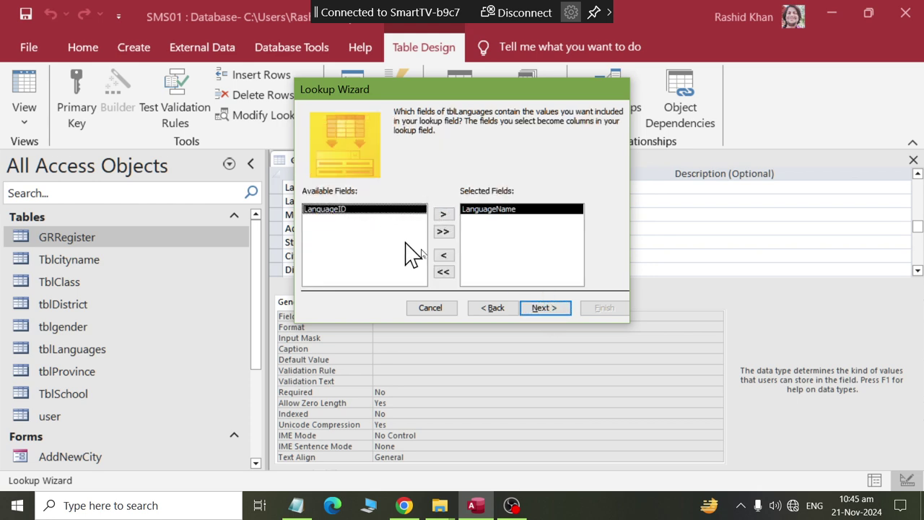
pyautogui.click(544, 310)
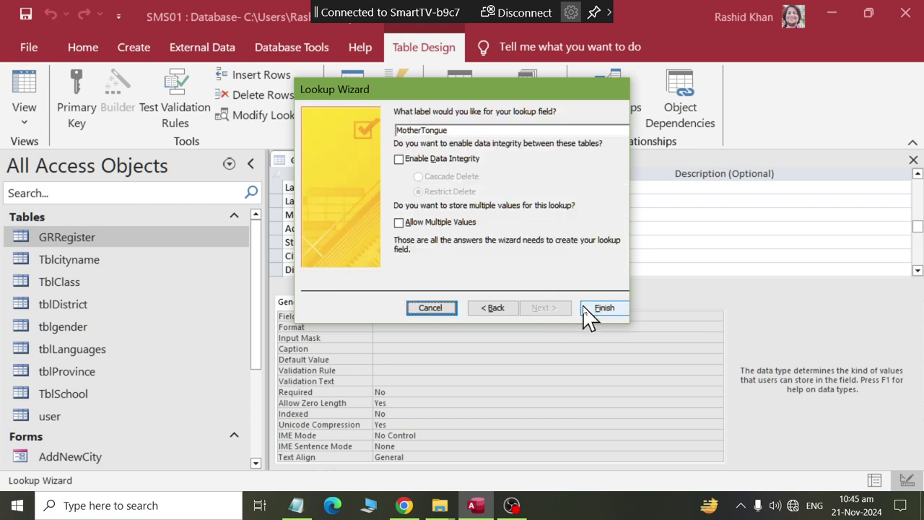
pyautogui.click(592, 309)
pyautogui.click(433, 296)
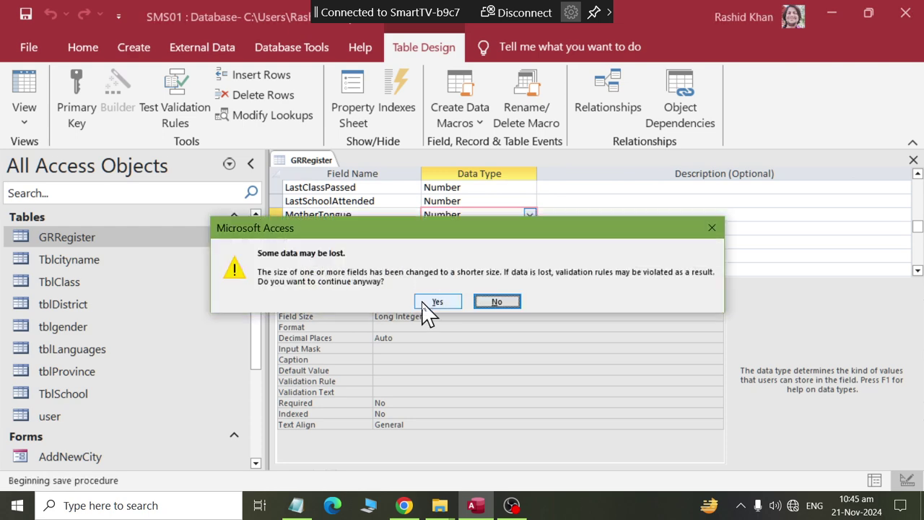
pyautogui.click(436, 302)
pyautogui.click(436, 302)
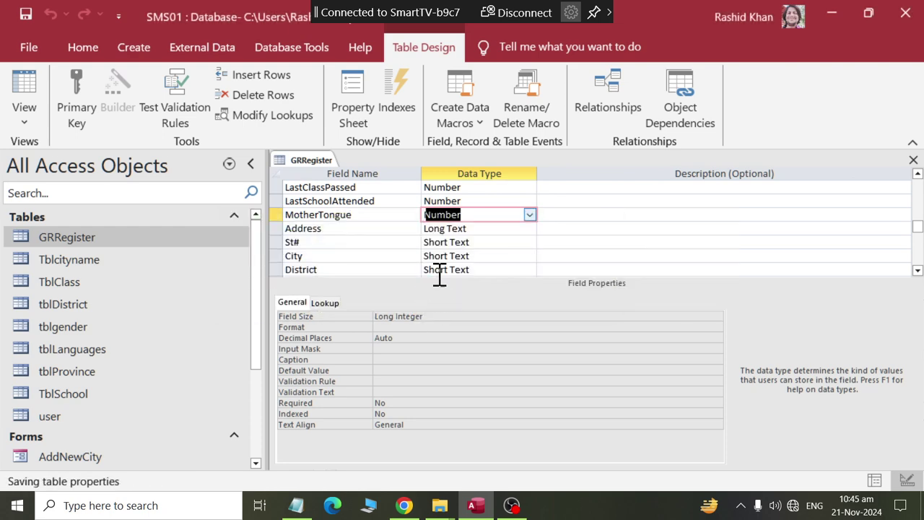
# - Start the Lookup Wizard for the City field and choose the Tblcityname table as the source of its values
pyautogui.click(466, 230)
pyautogui.click(469, 244)
pyautogui.click(474, 256)
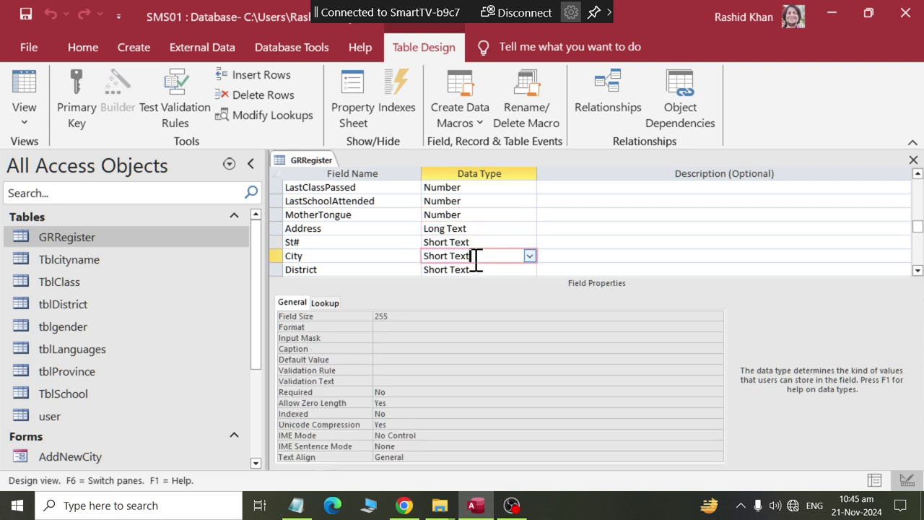
pyautogui.click(531, 257)
pyautogui.click(495, 450)
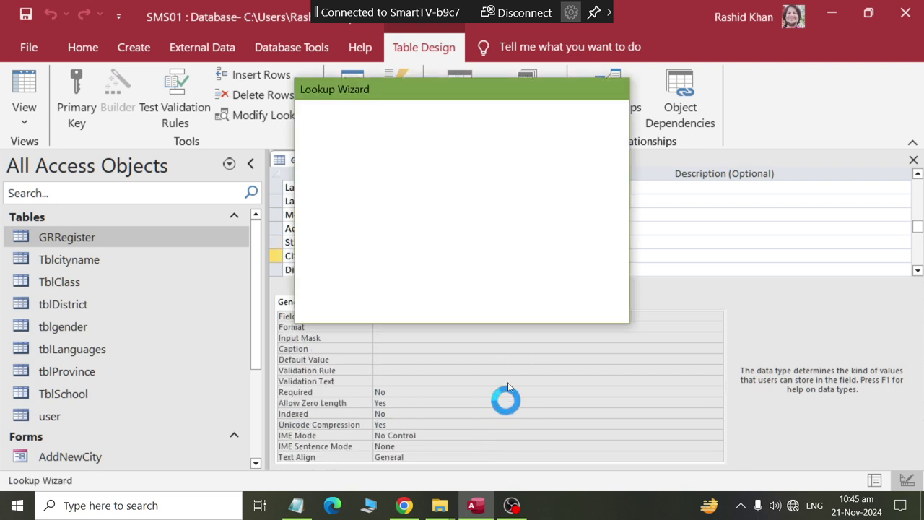
pyautogui.click(545, 308)
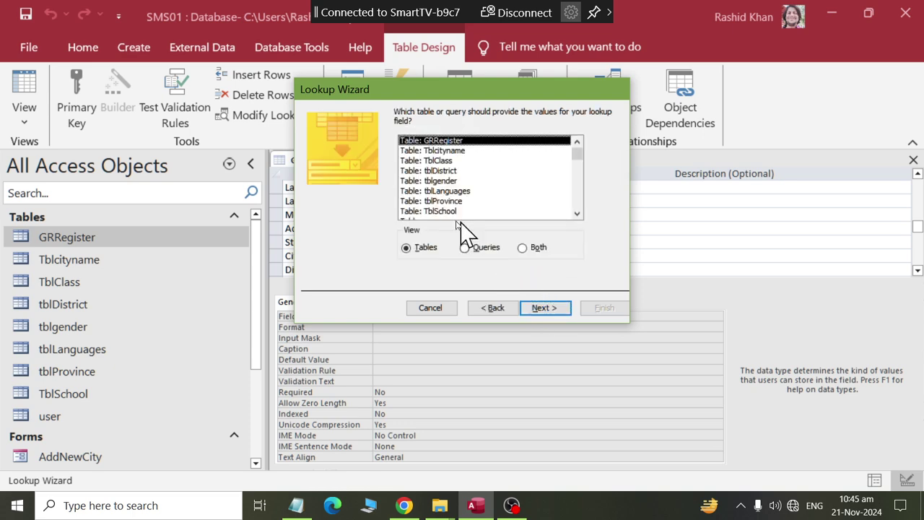
pyautogui.click(448, 161)
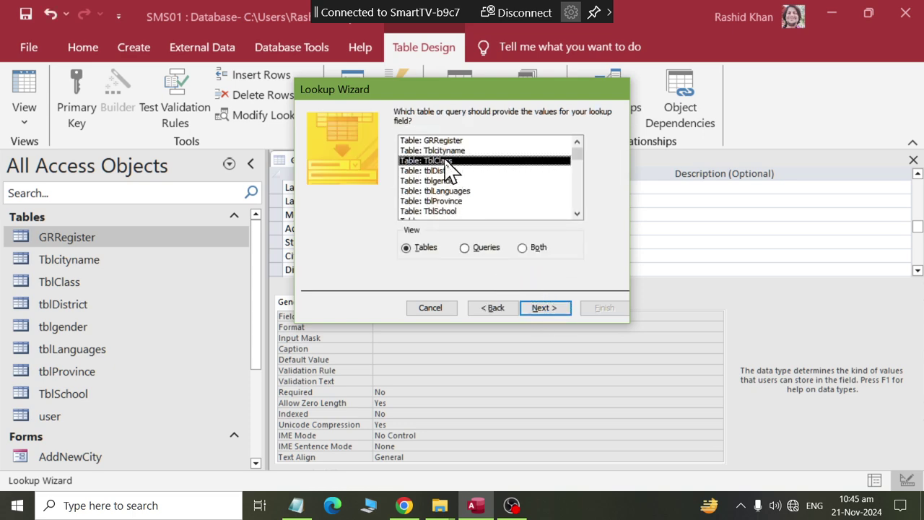
pyautogui.click(576, 212)
pyautogui.moveTo(576, 202); pyautogui.dragTo(576, 160)
pyautogui.click(462, 180)
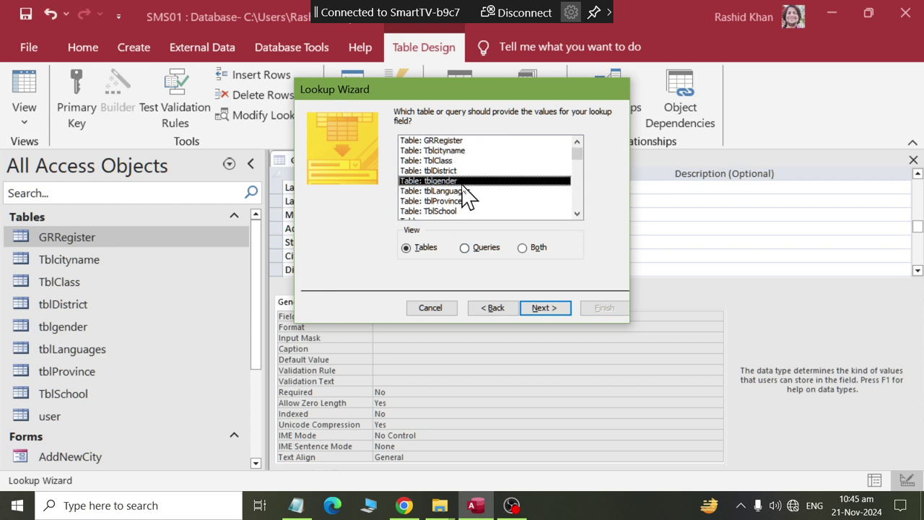
pyautogui.click(455, 162)
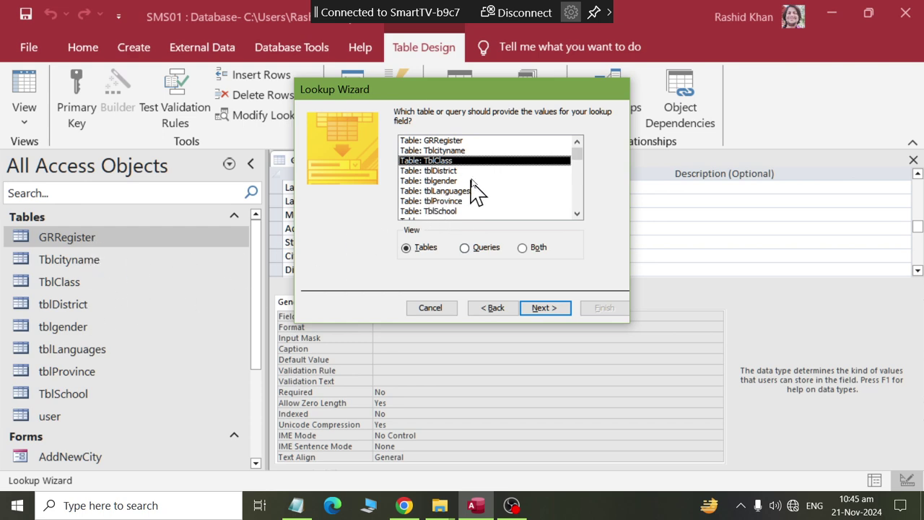
pyautogui.click(455, 151)
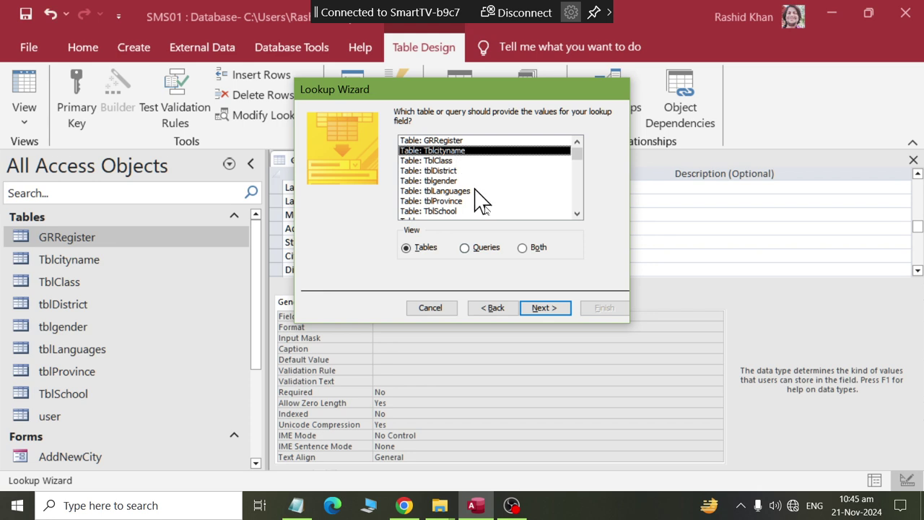
pyautogui.click(545, 307)
# - Include CityNames in the City lookup, finish the wizard with the default label, and save the table despite possible data loss
pyautogui.doubleClick(361, 220)
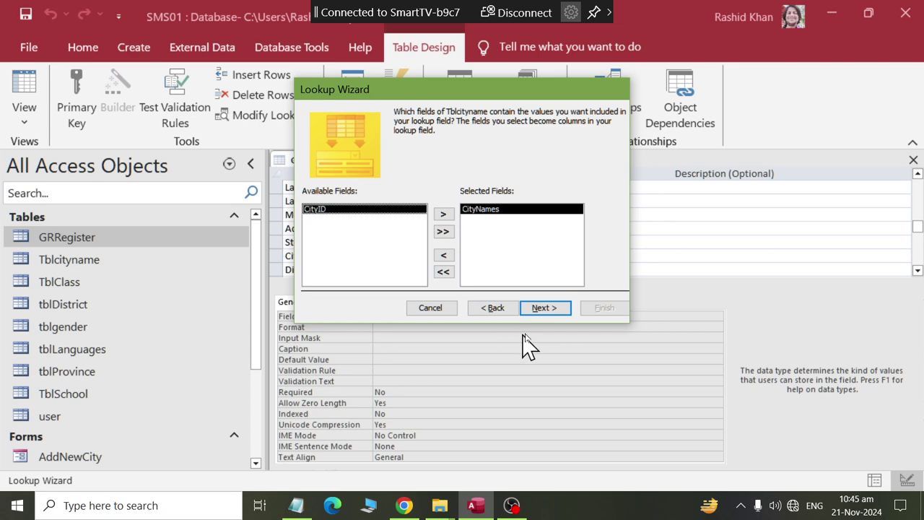
pyautogui.click(543, 309)
pyautogui.click(538, 307)
pyautogui.click(604, 307)
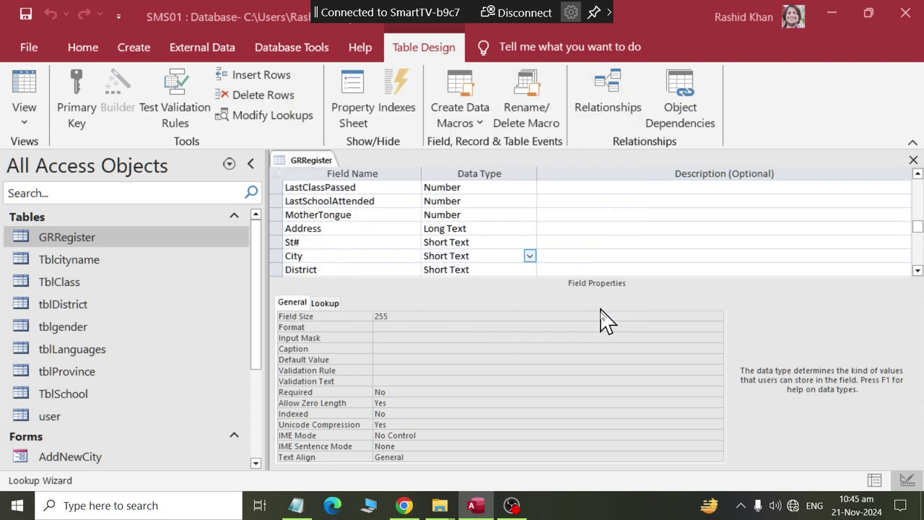
pyautogui.click(436, 294)
pyautogui.click(437, 301)
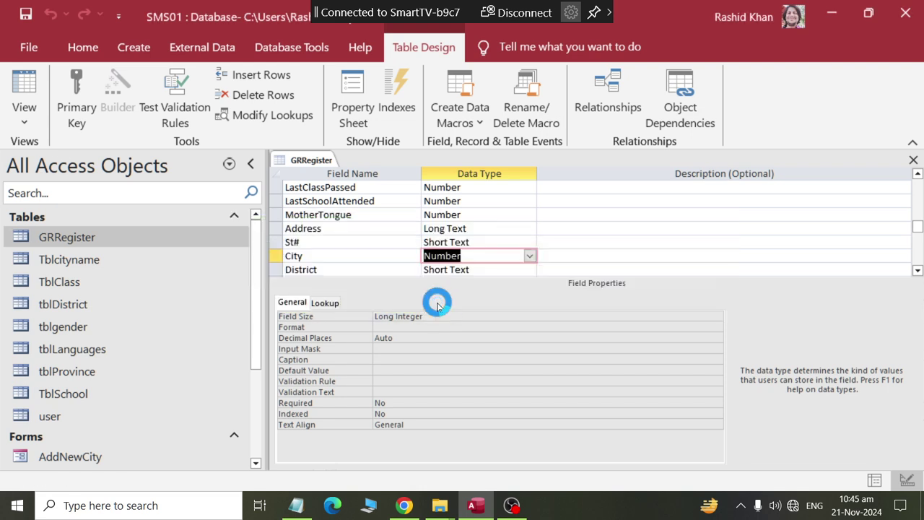
pyautogui.click(435, 300)
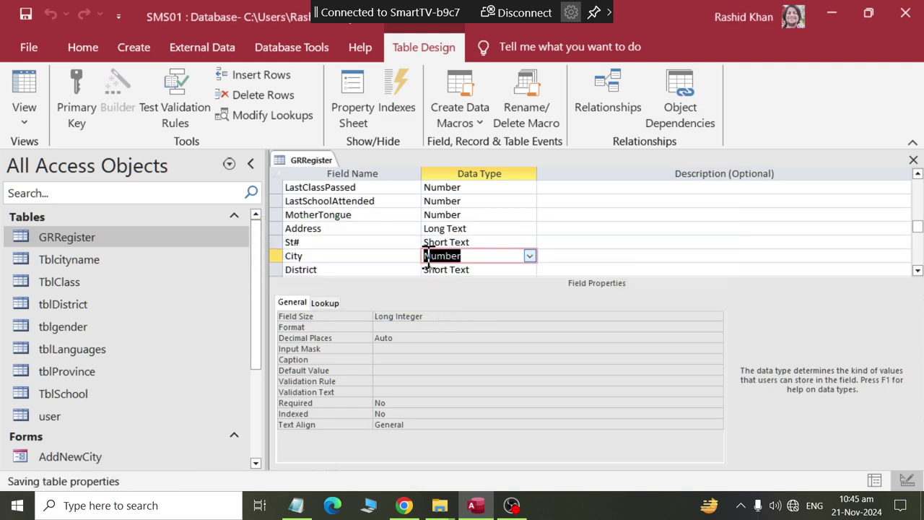
# - Start the Lookup Wizard for the District field and choose the tblDistrict table as the source of its values
pyautogui.click(456, 271)
pyautogui.click(527, 270)
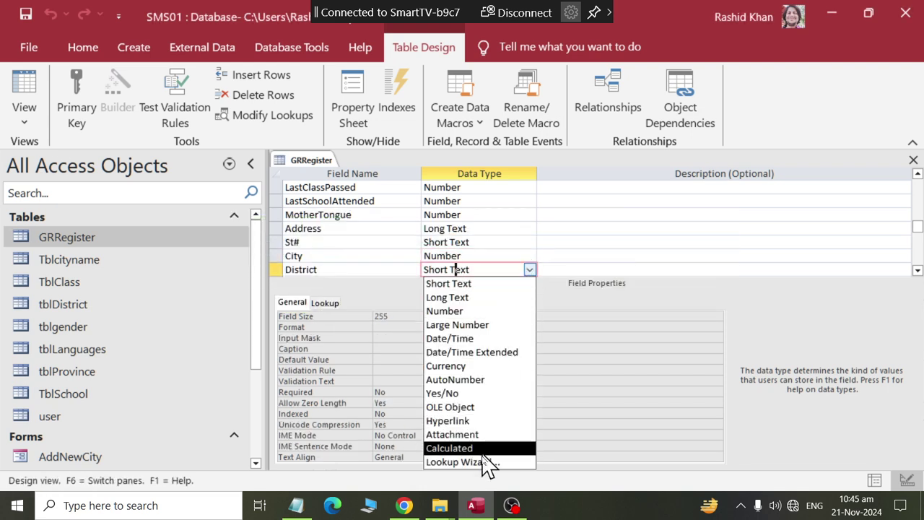
pyautogui.click(485, 462)
pyautogui.click(545, 309)
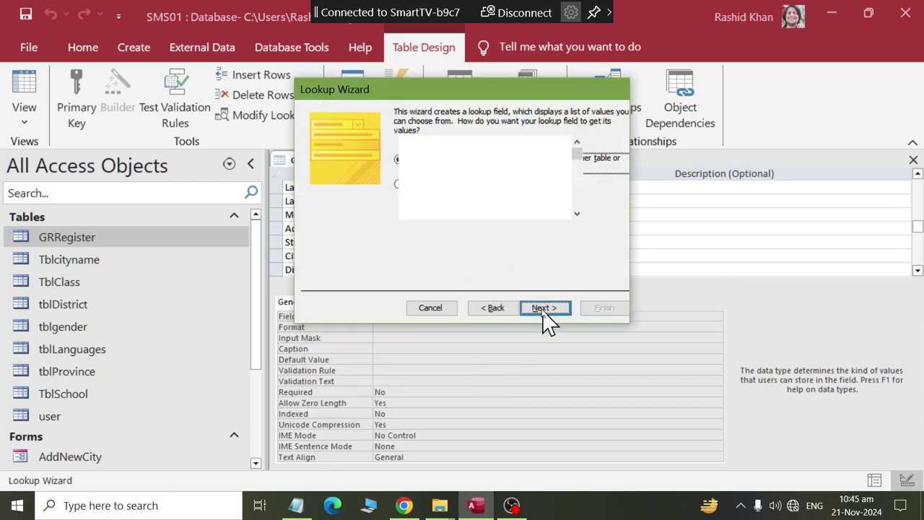
pyautogui.doubleClick(442, 172)
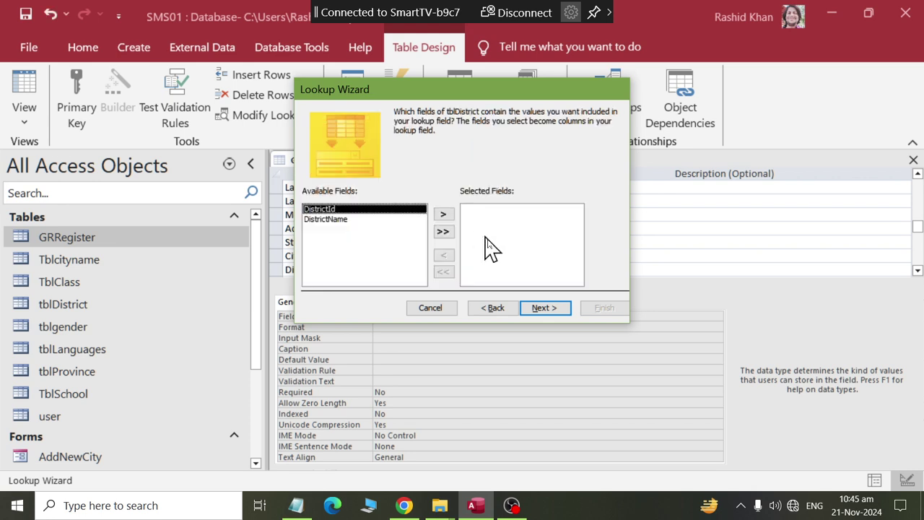
# - Include DistrictName in the District lookup, finish the wizard with the default label, and save the table despite the data conversion errors
pyautogui.doubleClick(361, 219)
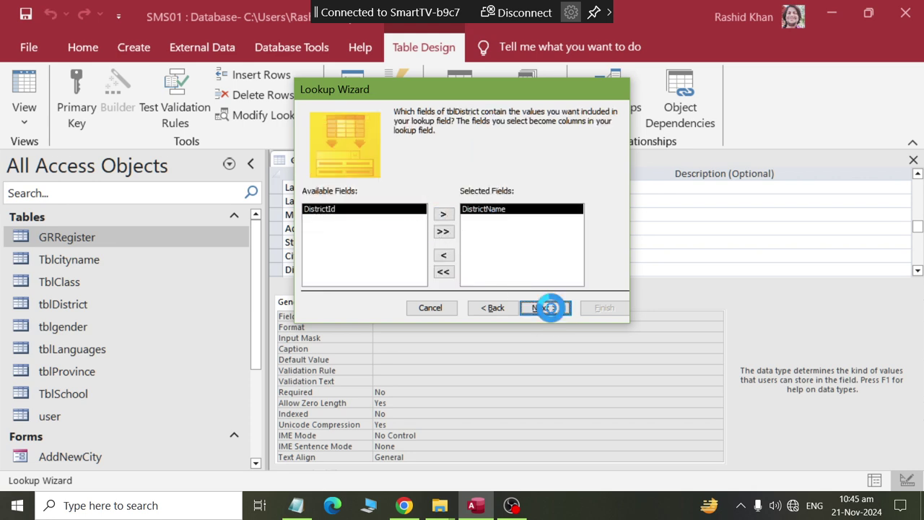
pyautogui.click(553, 307)
pyautogui.click(553, 307)
pyautogui.click(585, 309)
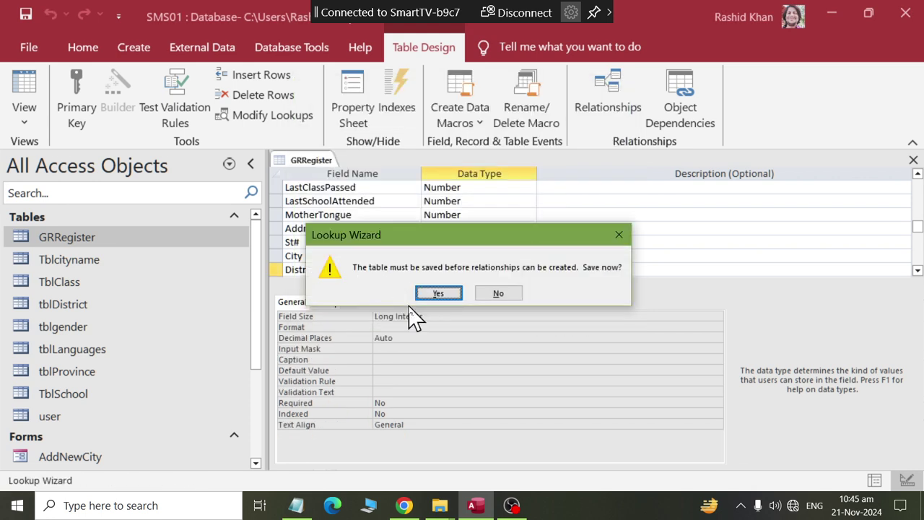
pyautogui.click(435, 300)
pyautogui.click(452, 299)
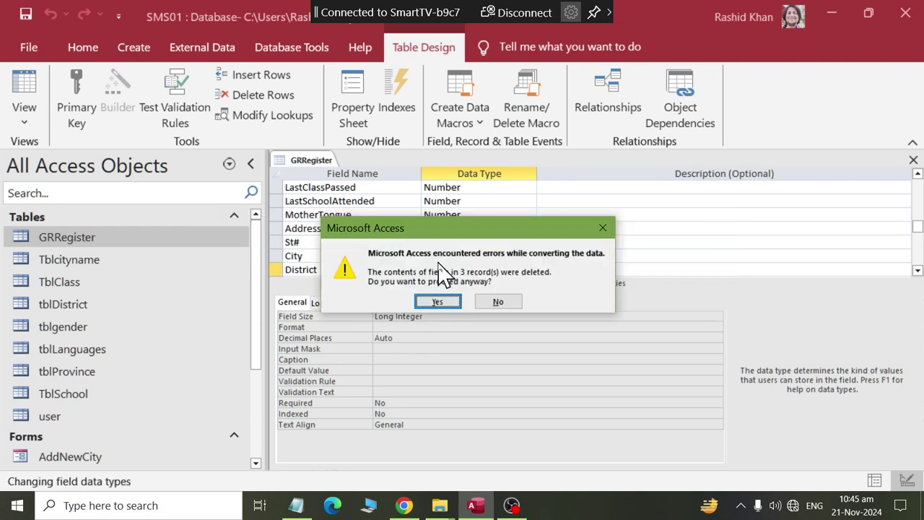
pyautogui.click(440, 302)
# - Start the Lookup Wizard for the Province field and choose the tblProvince table as the source of its values
pyautogui.scroll(-1, 462, 238)
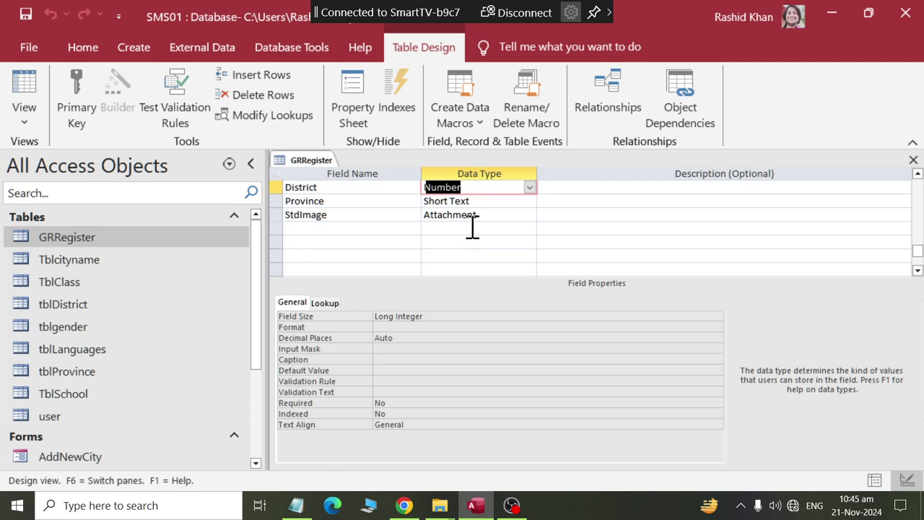
pyautogui.click(491, 201)
pyautogui.click(529, 203)
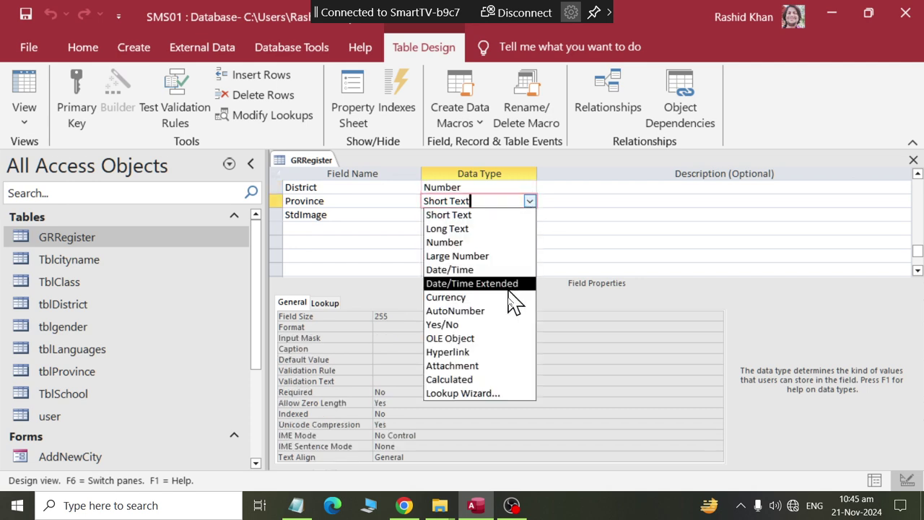
pyautogui.click(498, 395)
pyautogui.click(543, 307)
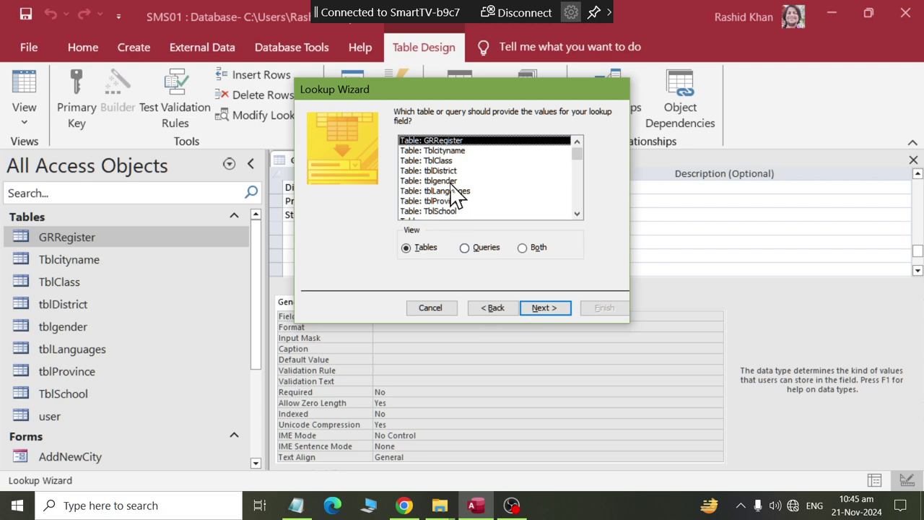
pyautogui.moveTo(458, 92)
pyautogui.mouseDown()
pyautogui.moveTo(668, 347)
pyautogui.moveTo(661, 354)
pyautogui.moveTo(461, 85)
pyautogui.mouseUp()
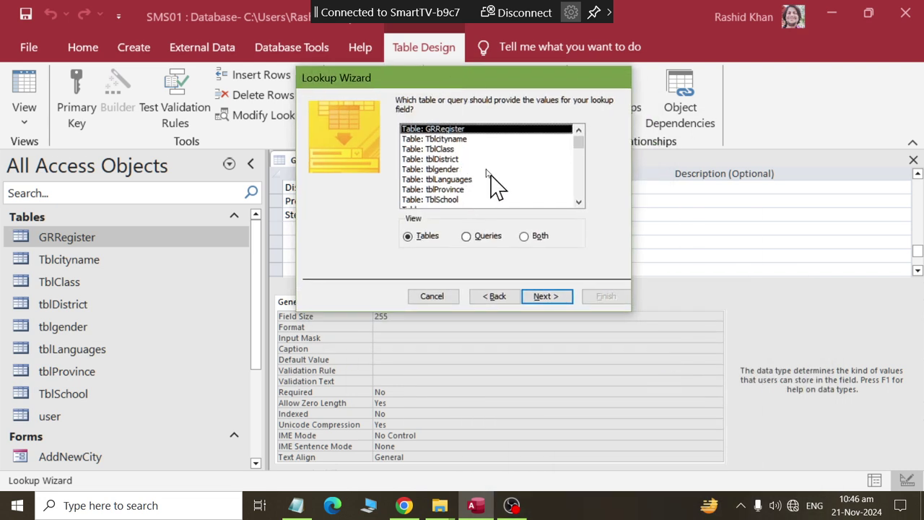
pyautogui.doubleClick(455, 189)
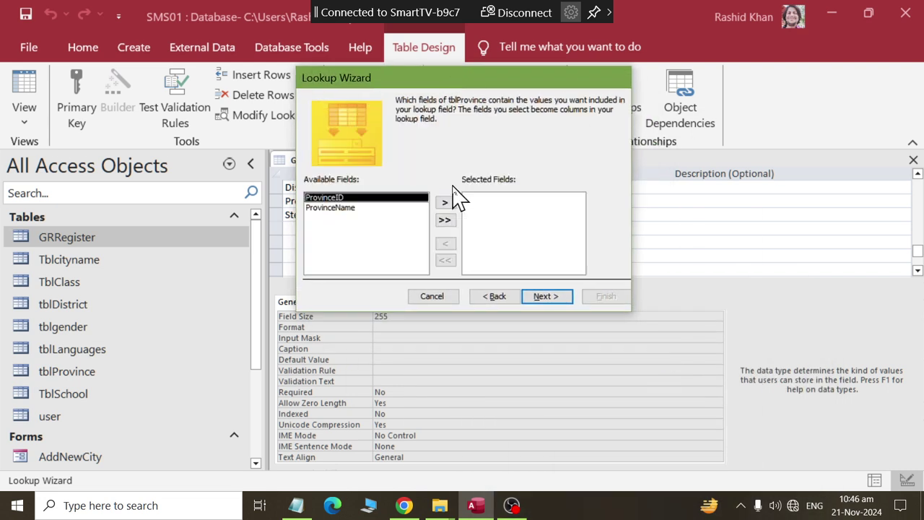
# - Include ProvinceName in the Province lookup, finish the wizard with the default label, save GRRegister despite the conversion errors, and close the table
pyautogui.doubleClick(334, 210)
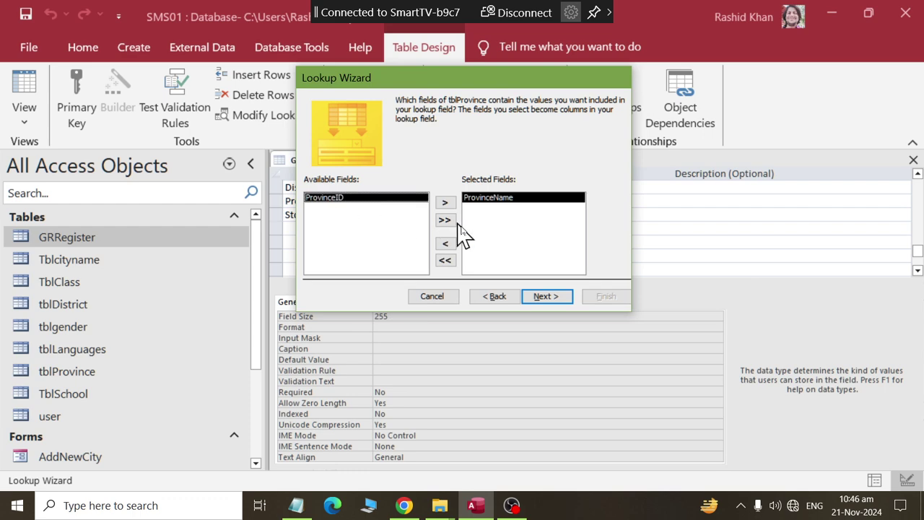
pyautogui.click(534, 297)
pyautogui.click(534, 297)
pyautogui.click(545, 297)
pyautogui.click(606, 296)
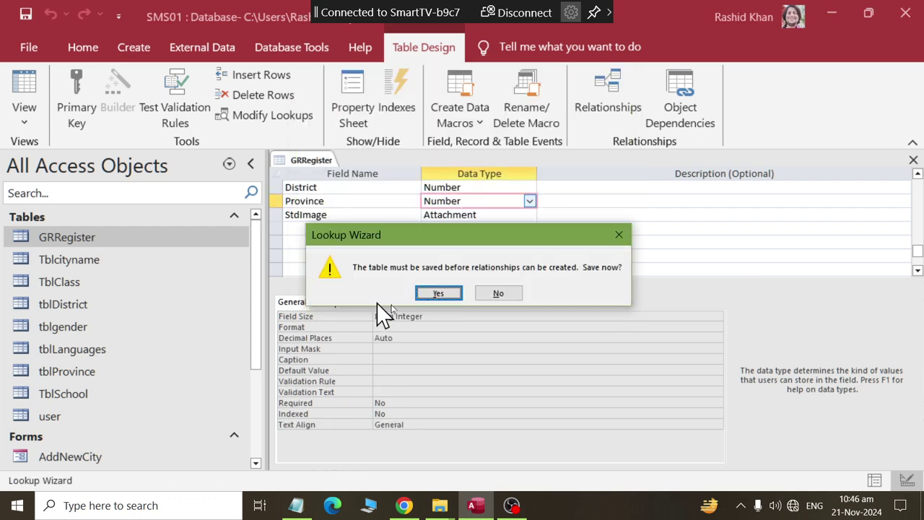
pyautogui.click(439, 291)
pyautogui.click(440, 301)
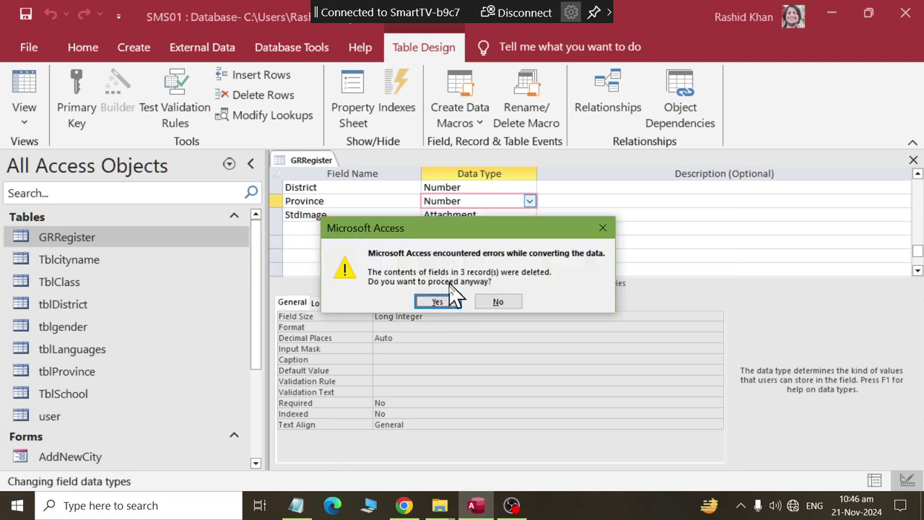
pyautogui.click(437, 301)
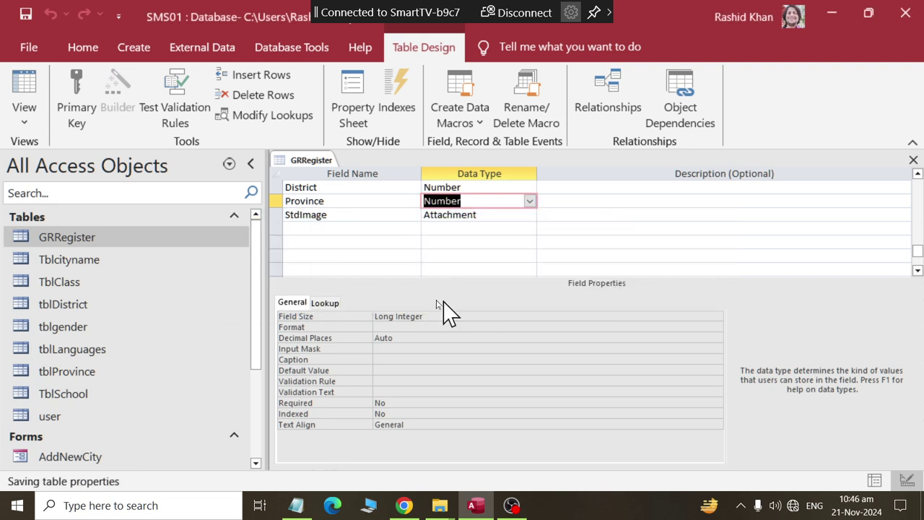
pyautogui.rightClick(310, 160)
pyautogui.click(312, 191)
# - Open the AddNewCity form to check its existing city records, and close it without changes
pyautogui.moveTo(259, 312); pyautogui.dragTo(257, 438)
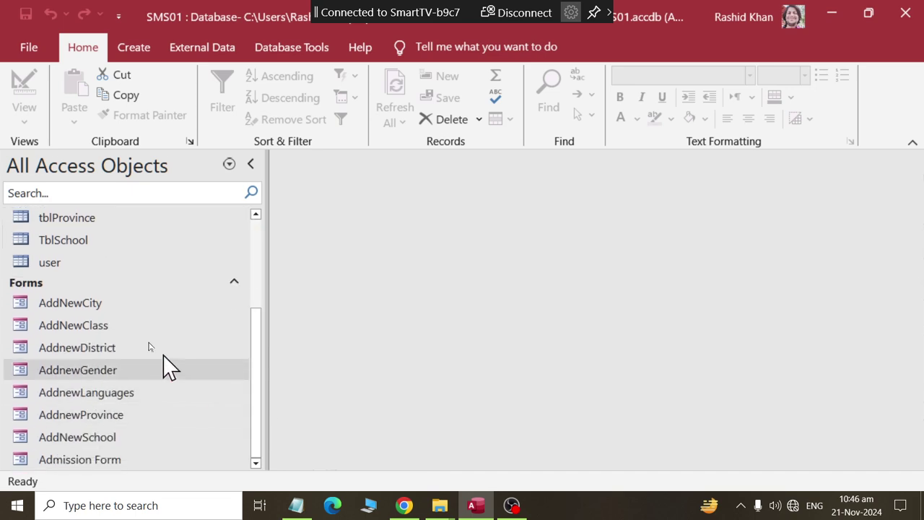
pyautogui.doubleClick(81, 307)
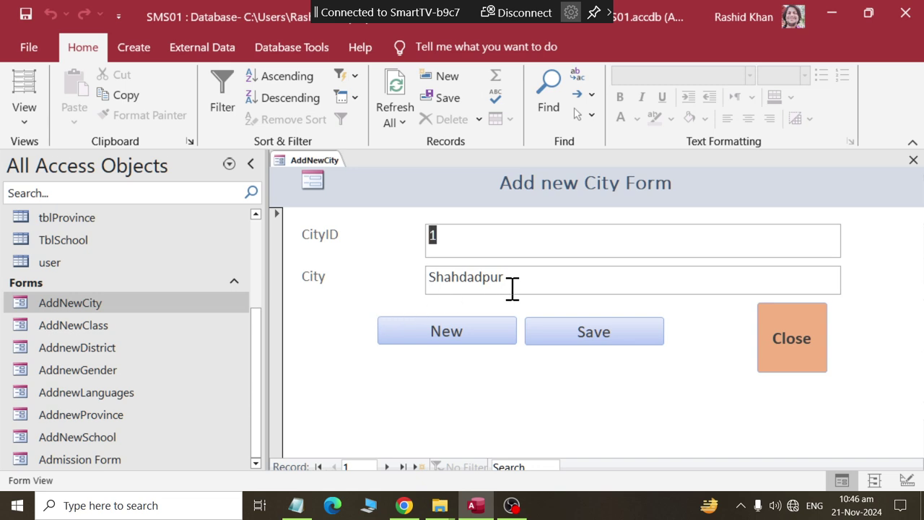
pyautogui.rightClick(302, 161)
pyautogui.click(384, 365)
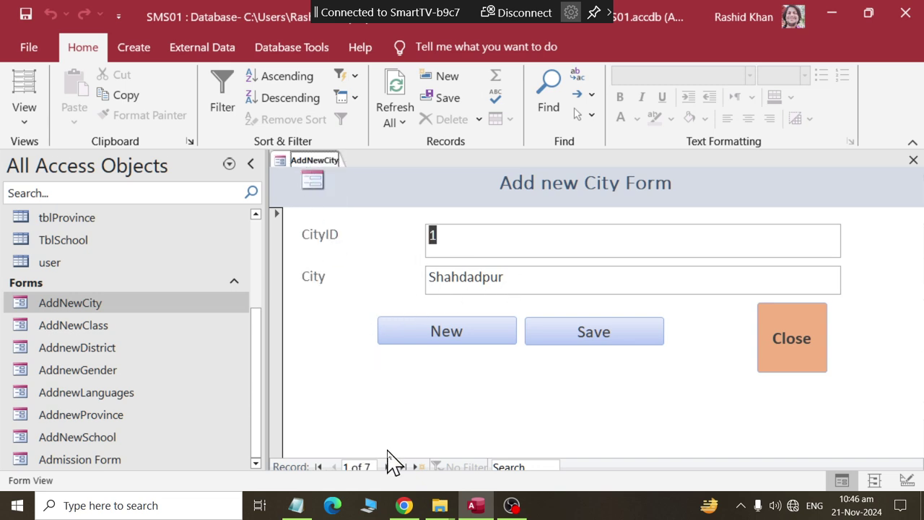
pyautogui.rightClick(296, 161)
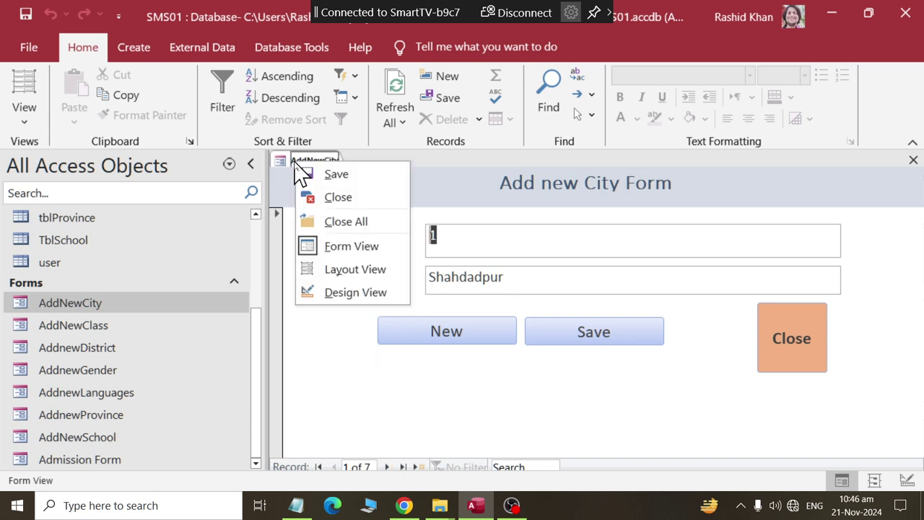
pyautogui.click(334, 198)
# - Open the AddNewClass form, page forward through its class records from Nursery to Ninth, and close it
pyautogui.doubleClick(73, 325)
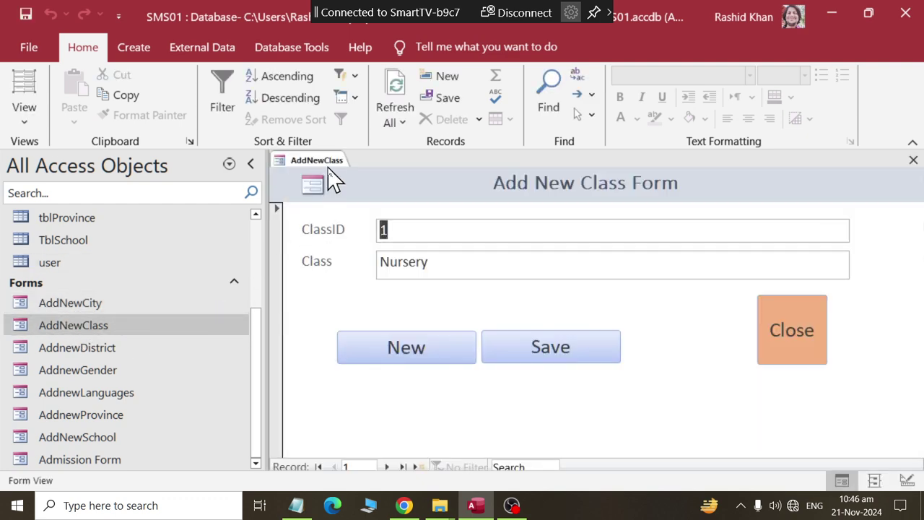
pyautogui.click(387, 467)
pyautogui.click(388, 467)
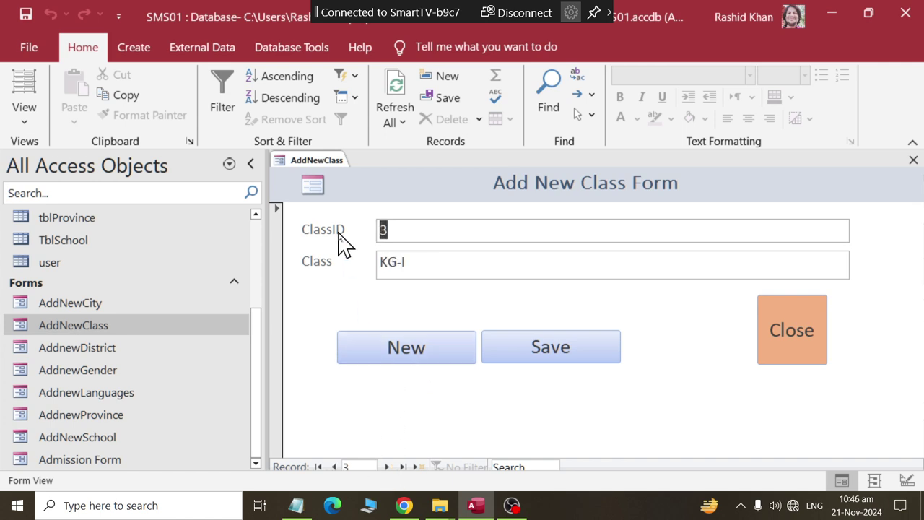
pyautogui.click(388, 467)
pyautogui.click(387, 467)
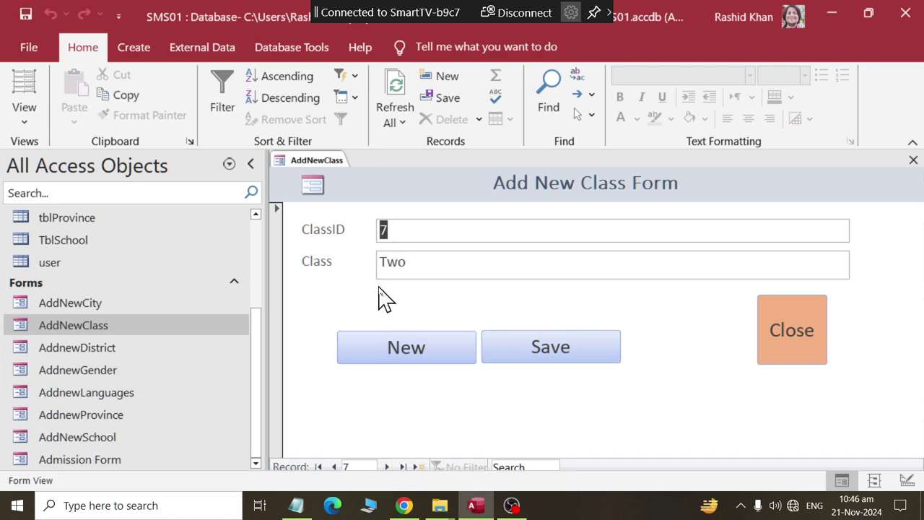
pyautogui.click(390, 466)
pyautogui.click(388, 467)
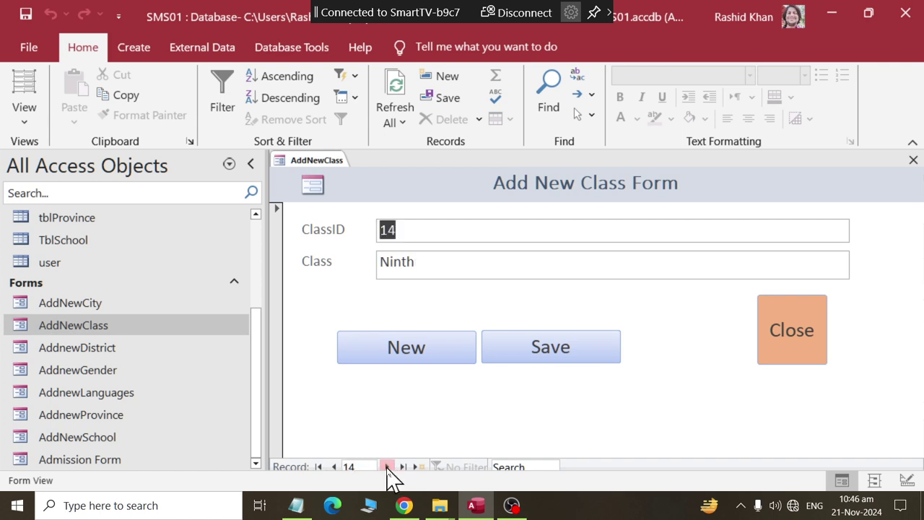
pyautogui.rightClick(323, 162)
pyautogui.click(332, 224)
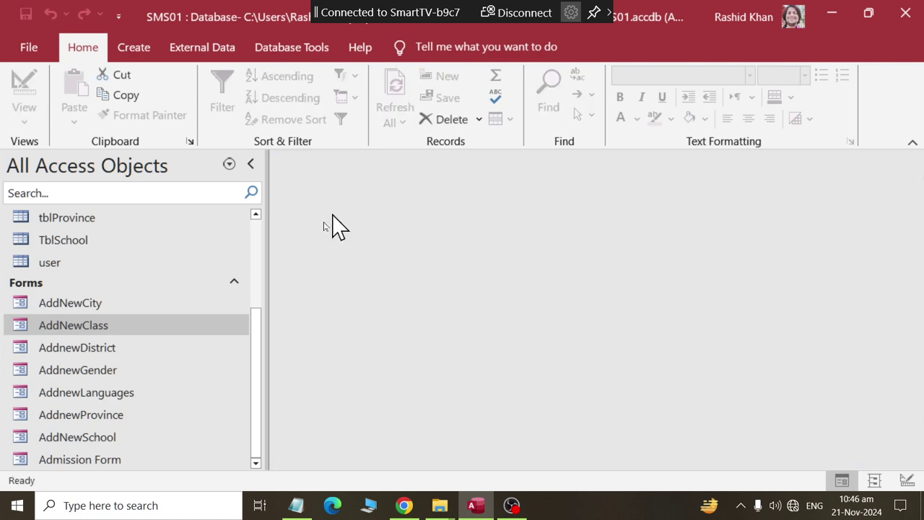
# - Open the AddnewDistrict form to check it, and close it without changes
pyautogui.doubleClick(109, 350)
pyautogui.rightClick(334, 159)
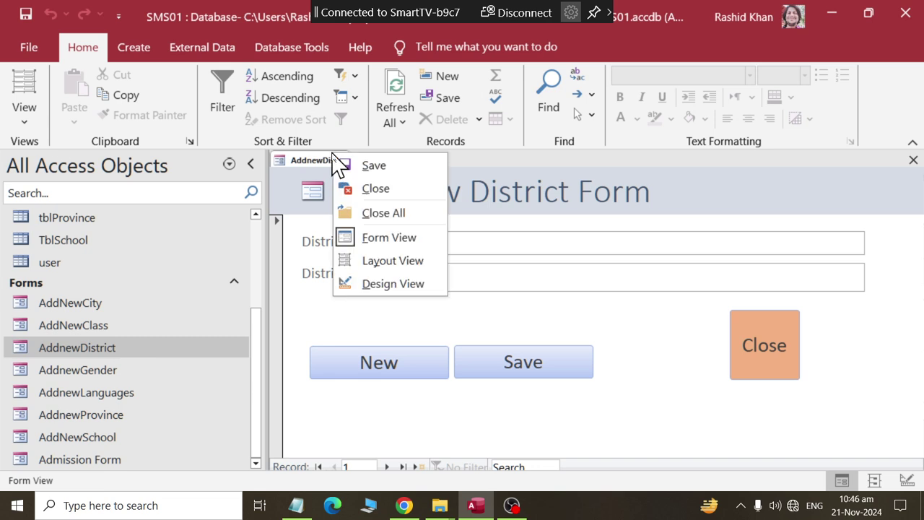
pyautogui.click(363, 194)
# - Open the AddnewGender form and add the gender records Male and Female, saving each one
pyautogui.doubleClick(86, 371)
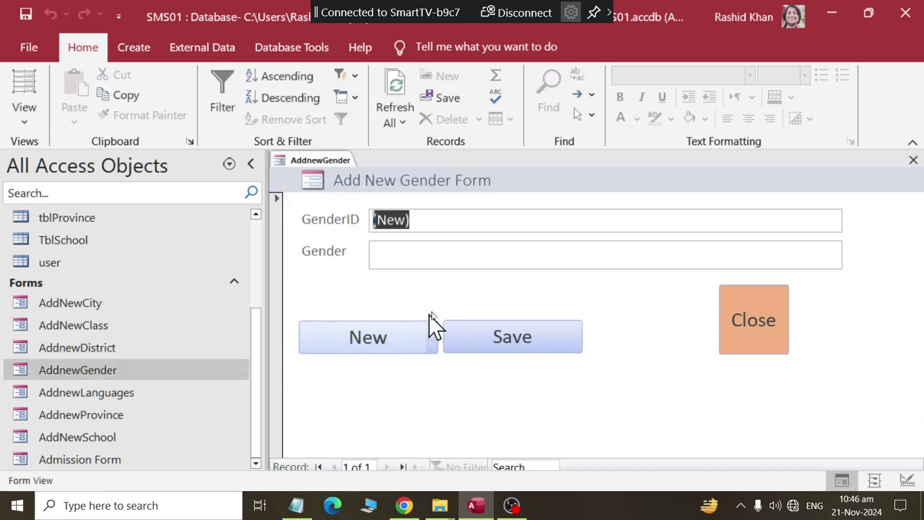
pyautogui.click(399, 251)
pyautogui.write('Male')
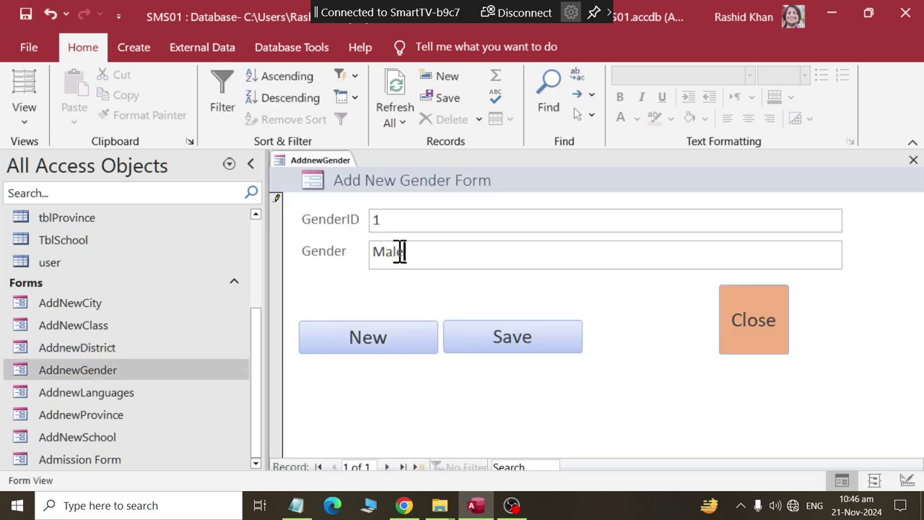
pyautogui.click(450, 345)
pyautogui.click(429, 336)
pyautogui.click(414, 254)
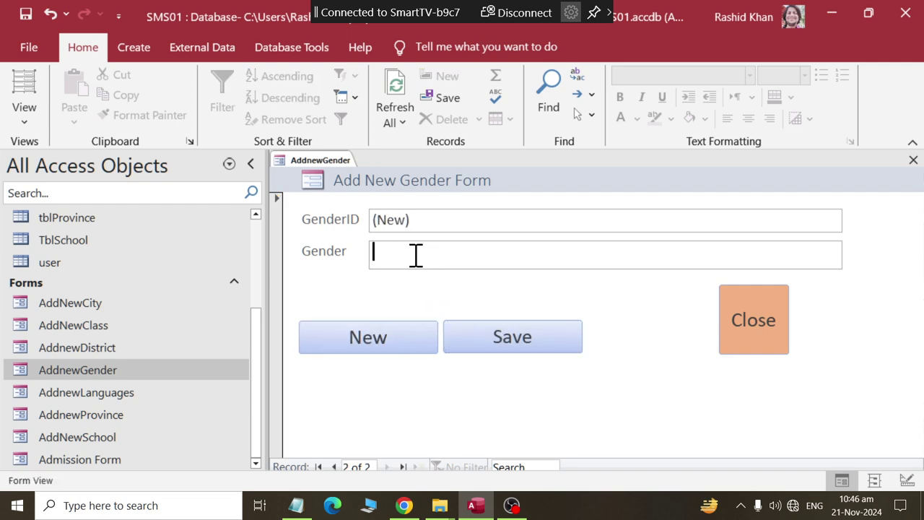
pyautogui.write('Female')
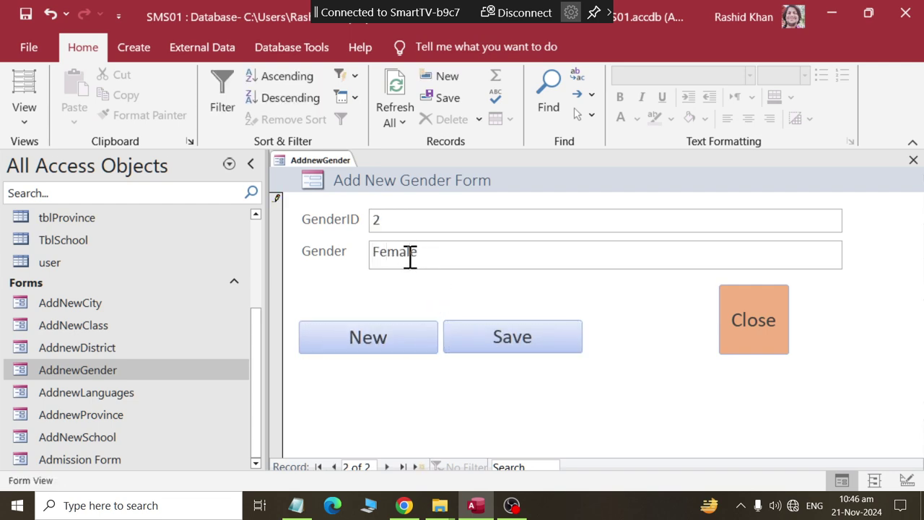
pyautogui.click(506, 343)
# - Add and save a third gender record named Others, and close the AddnewGender form
pyautogui.click(370, 350)
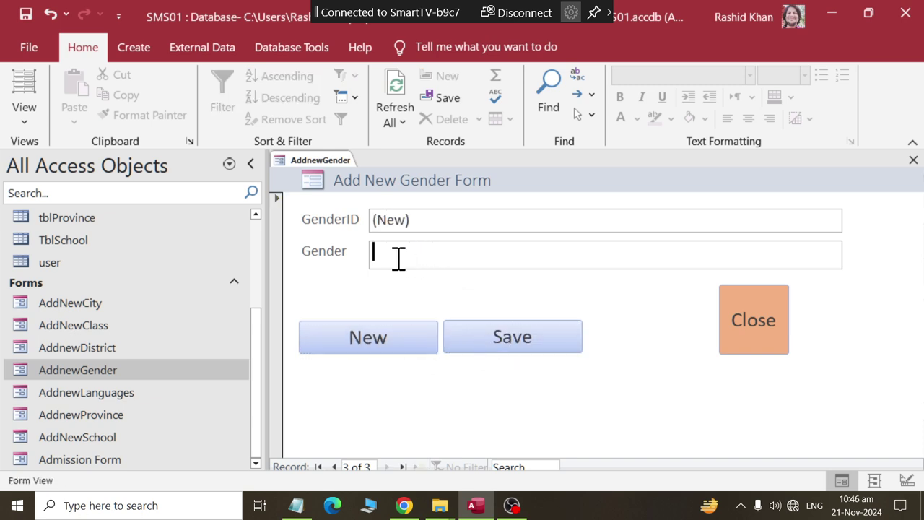
pyautogui.write('Others')
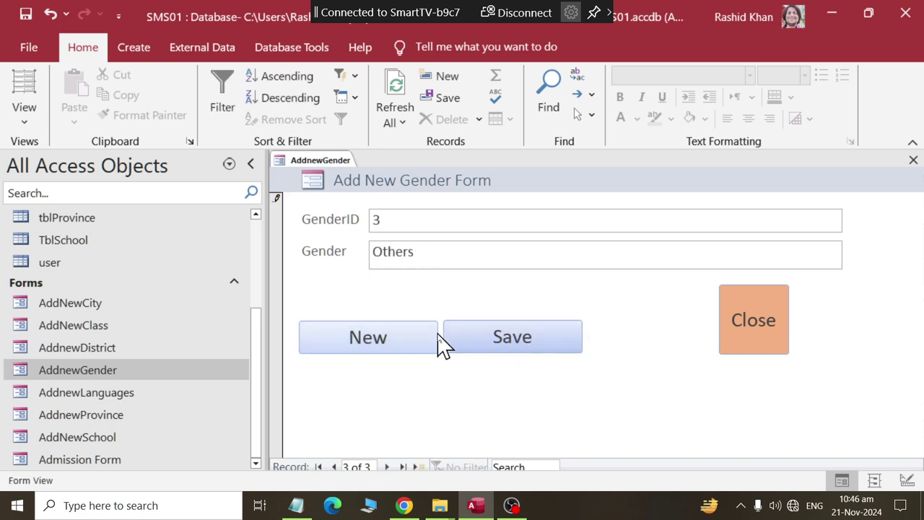
pyautogui.click(476, 343)
pyautogui.click(760, 316)
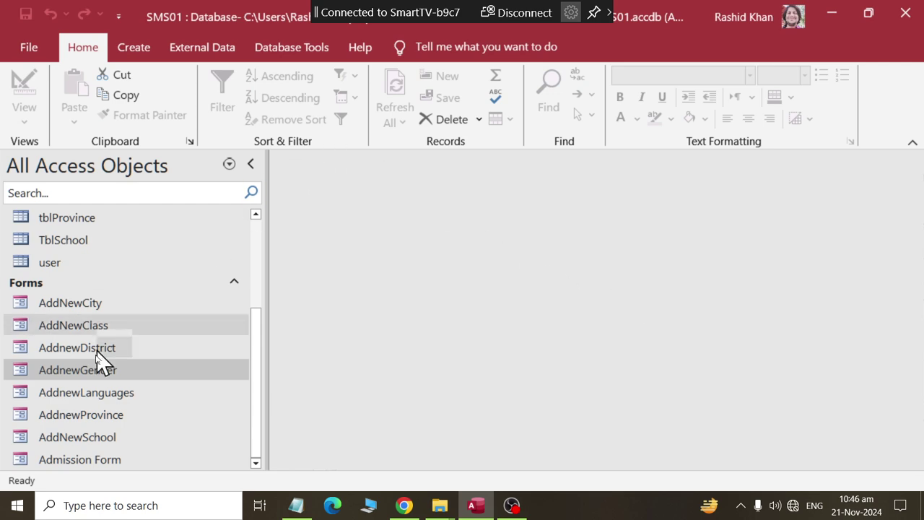
# - Open the AddnewLanguages form and add the language records English and Urdu, saving each one
pyautogui.doubleClick(81, 393)
pyautogui.click(441, 250)
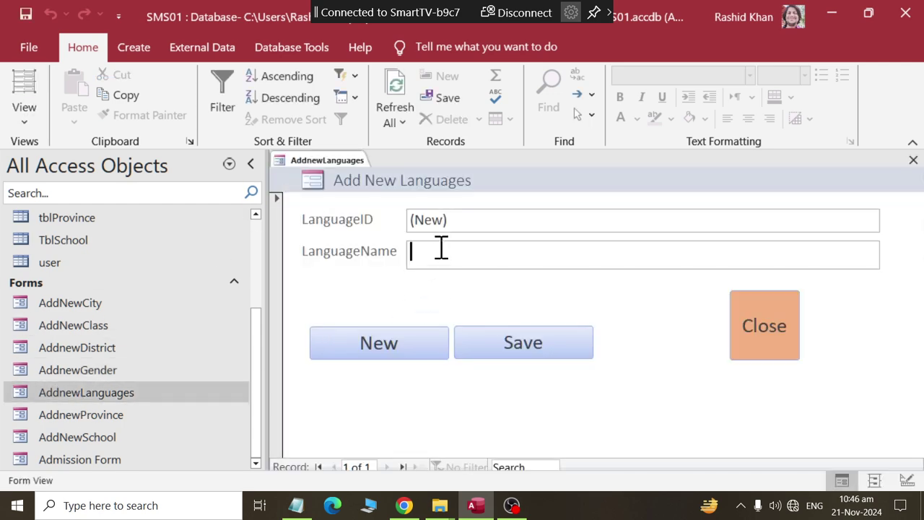
pyautogui.write('English')
pyautogui.click(522, 344)
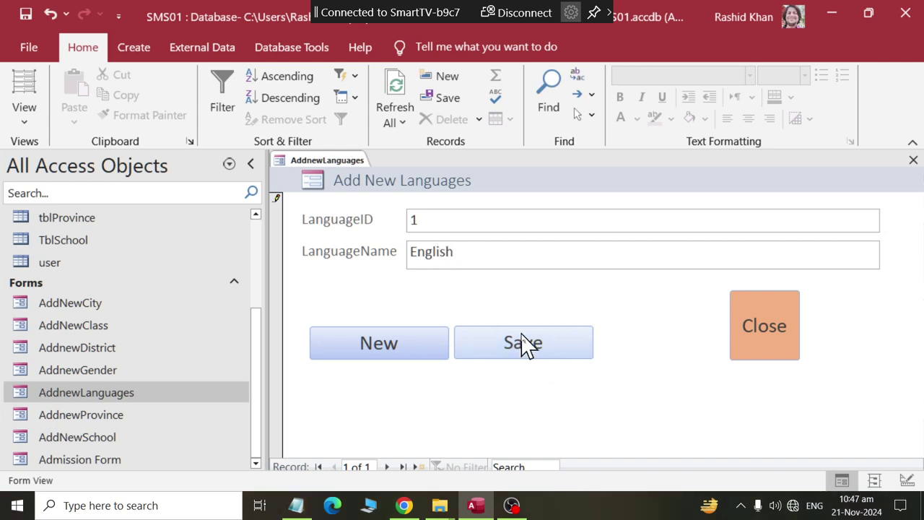
pyautogui.click(386, 361)
pyautogui.click(439, 258)
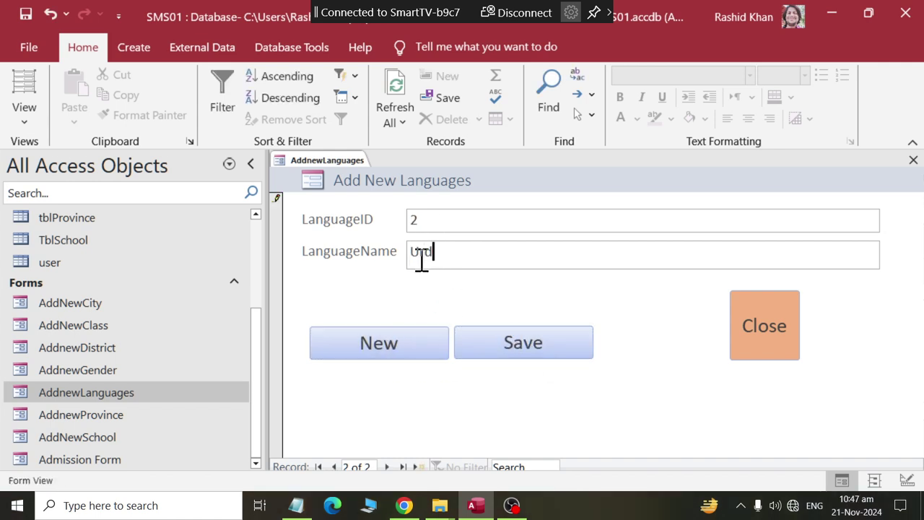
pyautogui.write('Urdu')
pyautogui.click(489, 346)
# - Add the language records Sindhi and Punjabi, saving each one
pyautogui.click(379, 343)
pyautogui.click(431, 254)
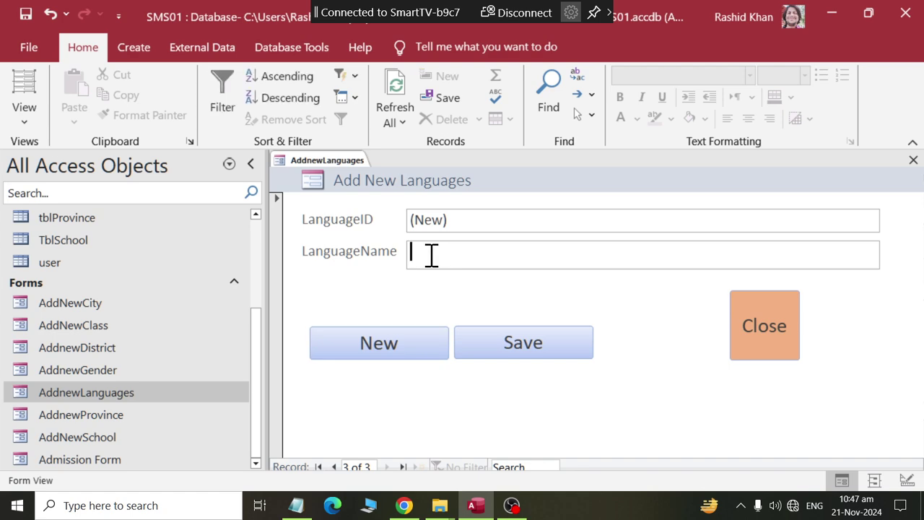
pyautogui.write('Sindhi')
pyautogui.click(509, 350)
pyautogui.click(404, 345)
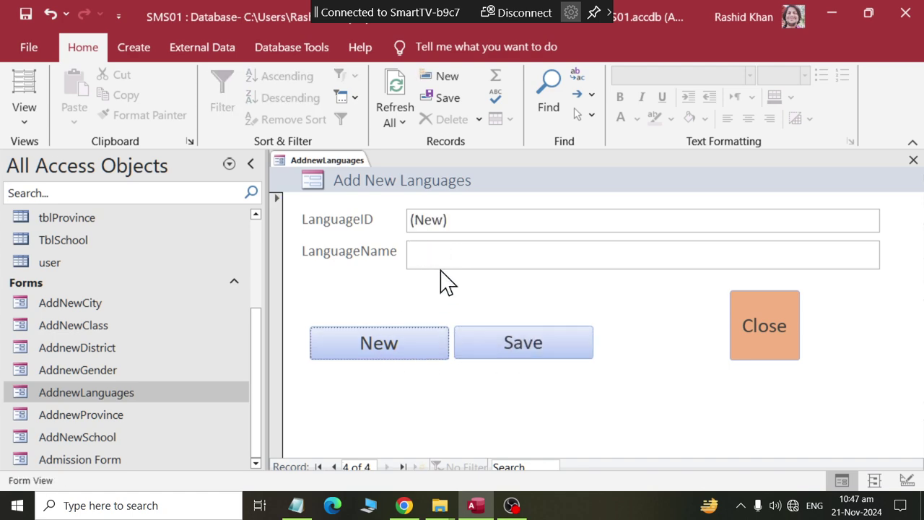
pyautogui.click(424, 257)
pyautogui.write('Punjabi')
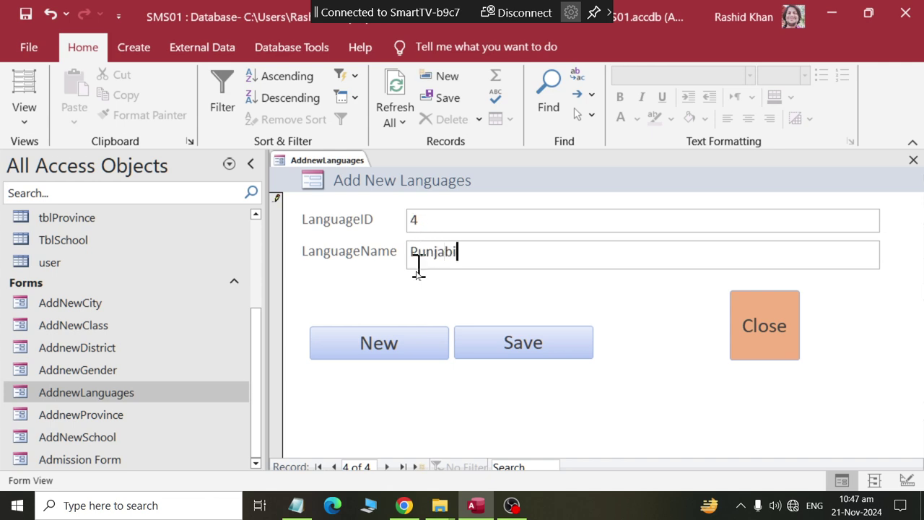
pyautogui.click(549, 358)
# - Add a new language record named Balochi and save it
pyautogui.click(389, 345)
pyautogui.click(423, 257)
pyautogui.write('B')
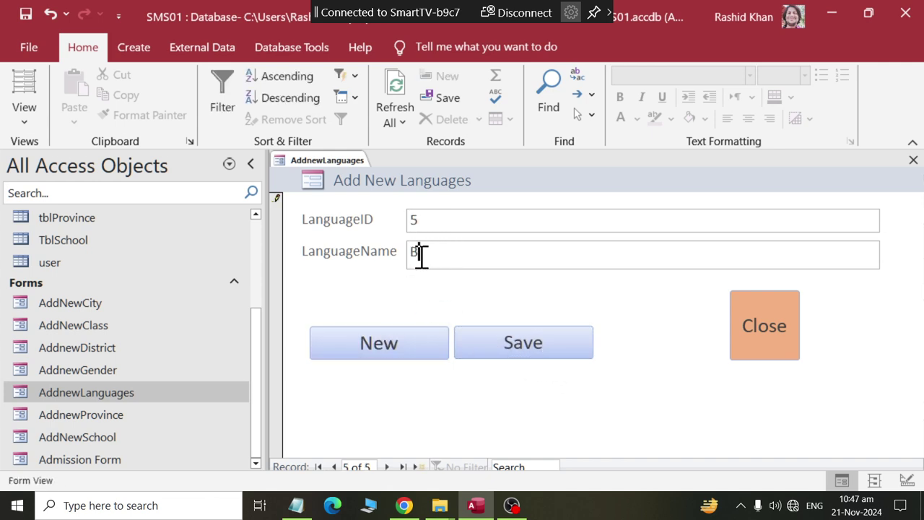
pyautogui.write('alochi')
pyautogui.click(532, 351)
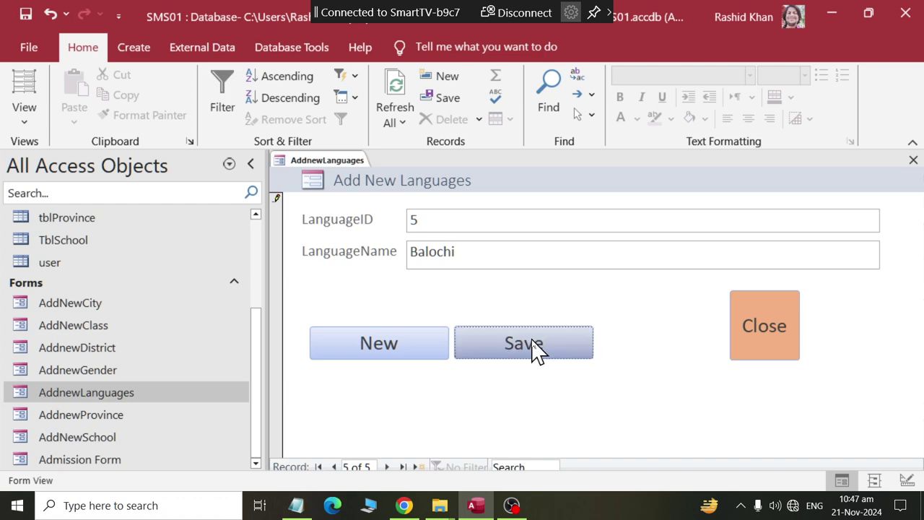
# - Add a new language record, correct its name to Saraiki, and save it
pyautogui.click(379, 343)
pyautogui.click(419, 249)
pyautogui.write('Sarik')
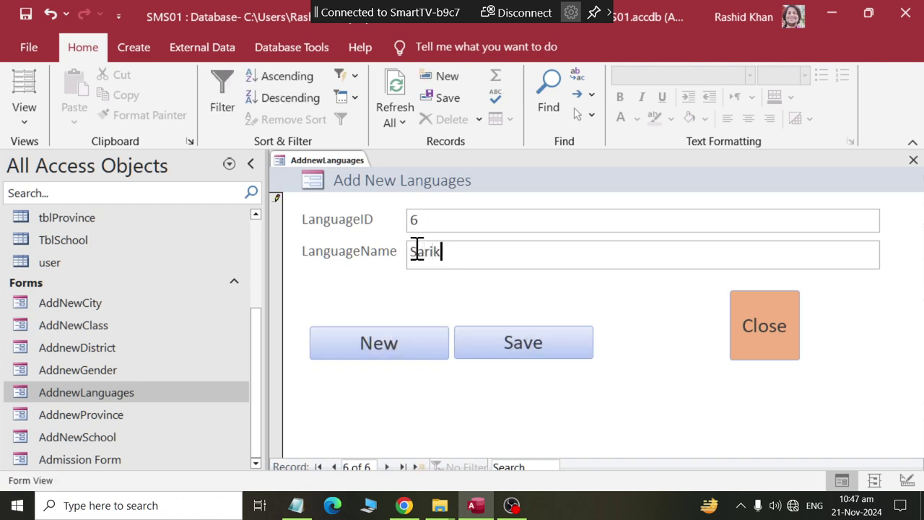
pyautogui.write('i')
pyautogui.click(556, 345)
pyautogui.click(425, 251)
pyautogui.write('aiki')
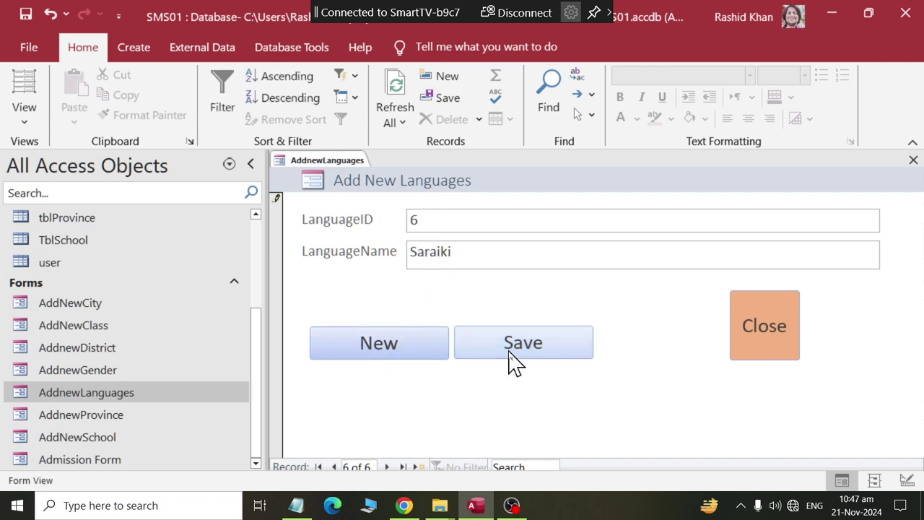
pyautogui.click(510, 351)
# - Add and save the language records Rangri and Marwari, and close the AddnewLanguages form
pyautogui.click(406, 357)
pyautogui.click(457, 257)
pyautogui.write('Rangri')
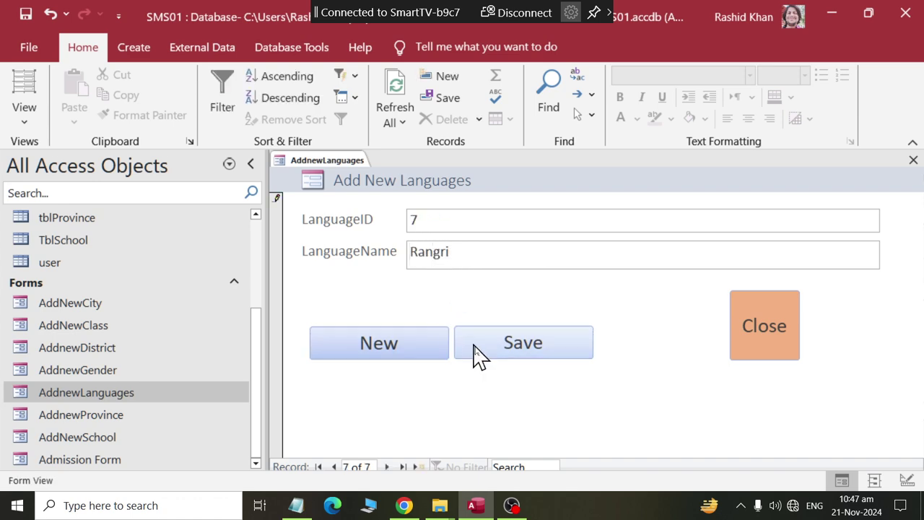
pyautogui.click(479, 347)
pyautogui.click(429, 347)
pyautogui.click(456, 260)
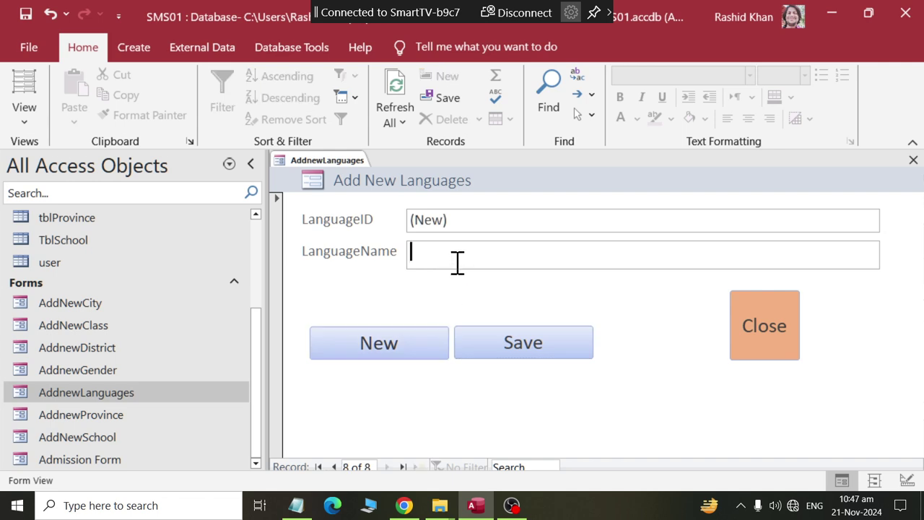
pyautogui.write('Mar')
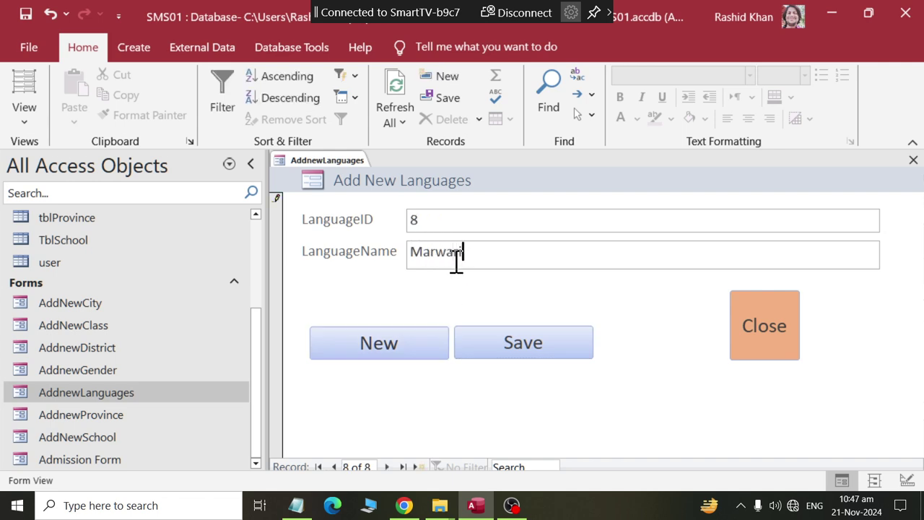
pyautogui.write('wari')
pyautogui.click(506, 344)
pyautogui.click(744, 336)
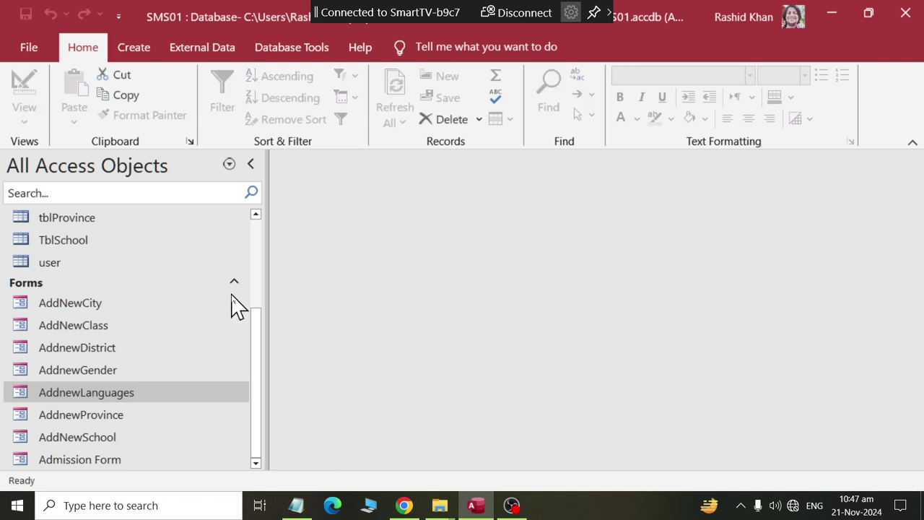
# - Open the AddnewProvince form and add the province records Sindh and Punjab
pyautogui.doubleClick(110, 419)
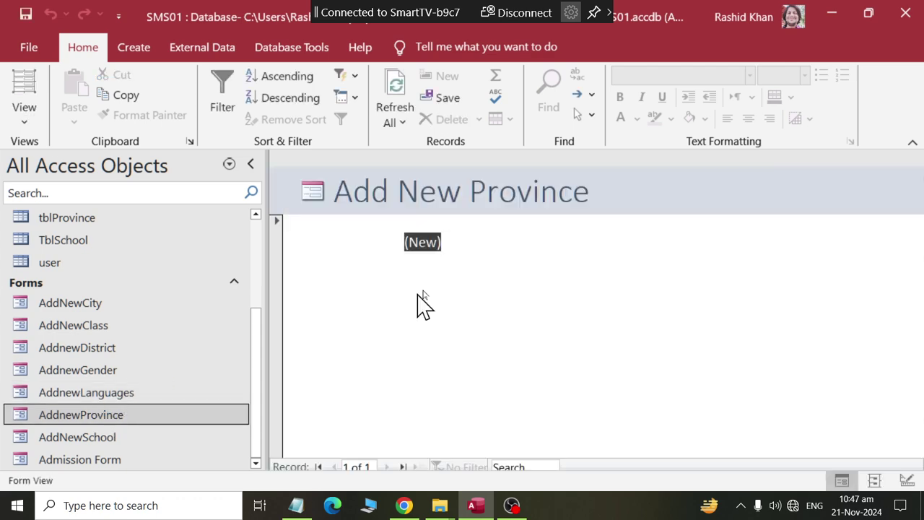
pyautogui.click(455, 283)
pyautogui.write('Sindh')
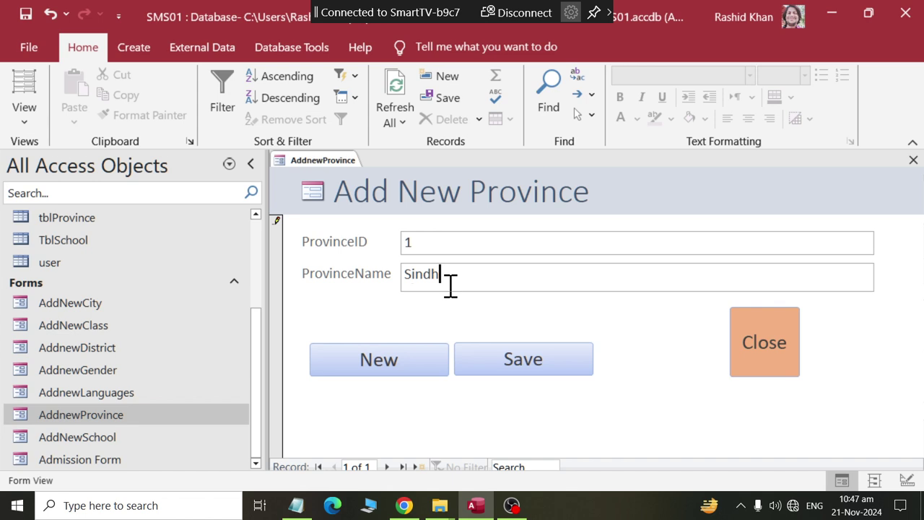
pyautogui.click(506, 363)
pyautogui.write('Pun')
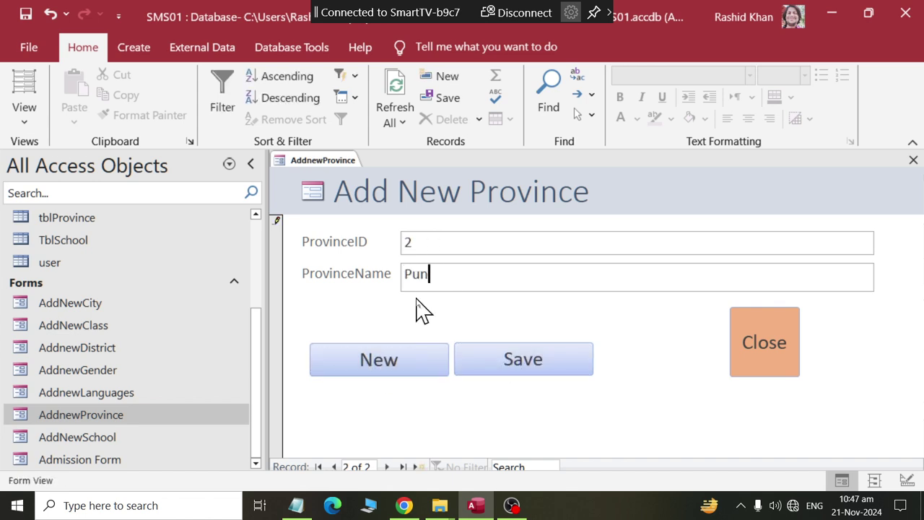
pyautogui.write('jab')
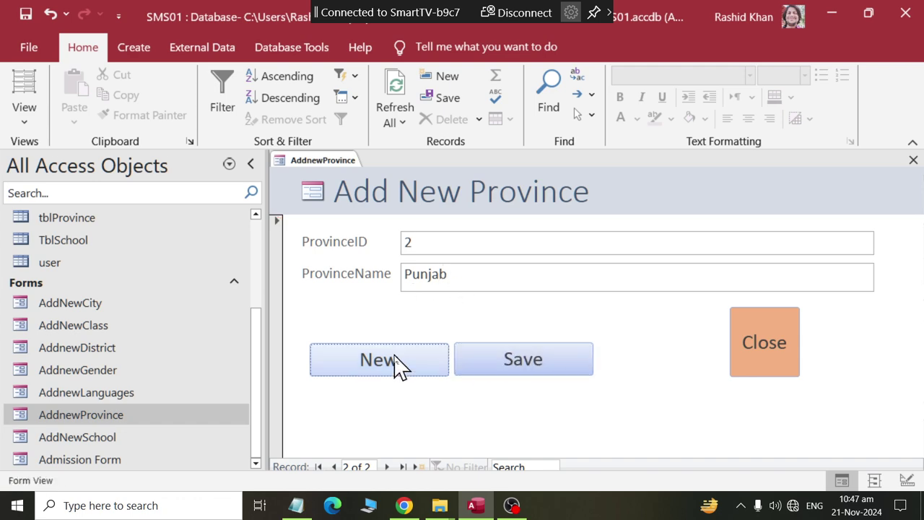
# - Add and save the province records Sarhad and Balochistan, and close the AddnewProvince form
pyautogui.click(398, 364)
pyautogui.click(423, 282)
pyautogui.write('Sarhad')
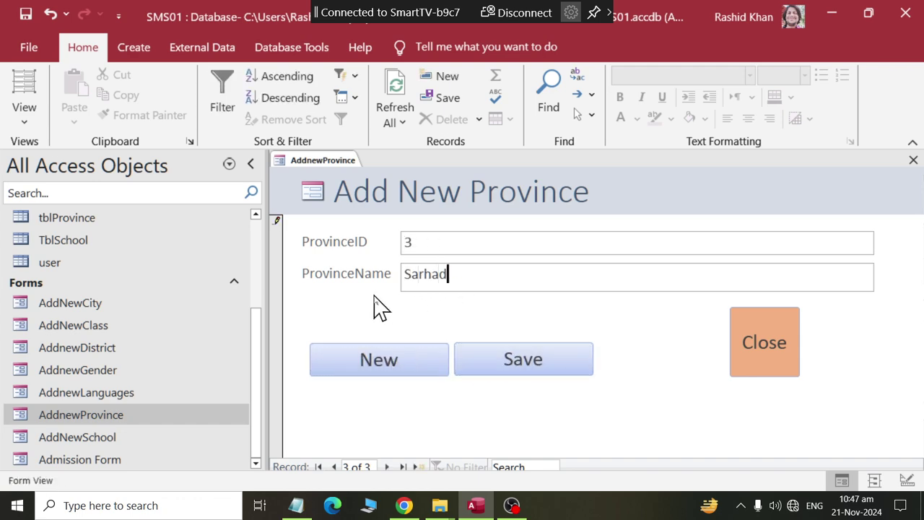
pyautogui.click(498, 354)
pyautogui.click(426, 284)
pyautogui.write('Balochistan')
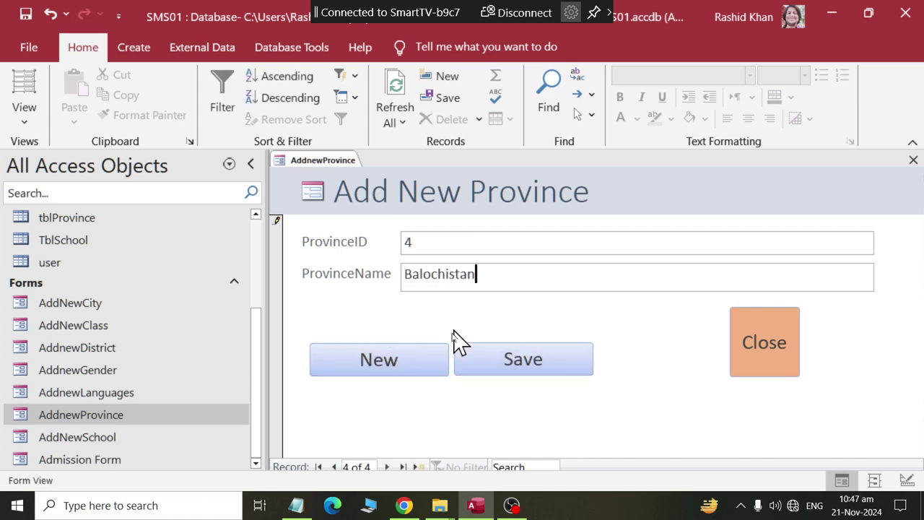
pyautogui.click(393, 360)
pyautogui.click(780, 345)
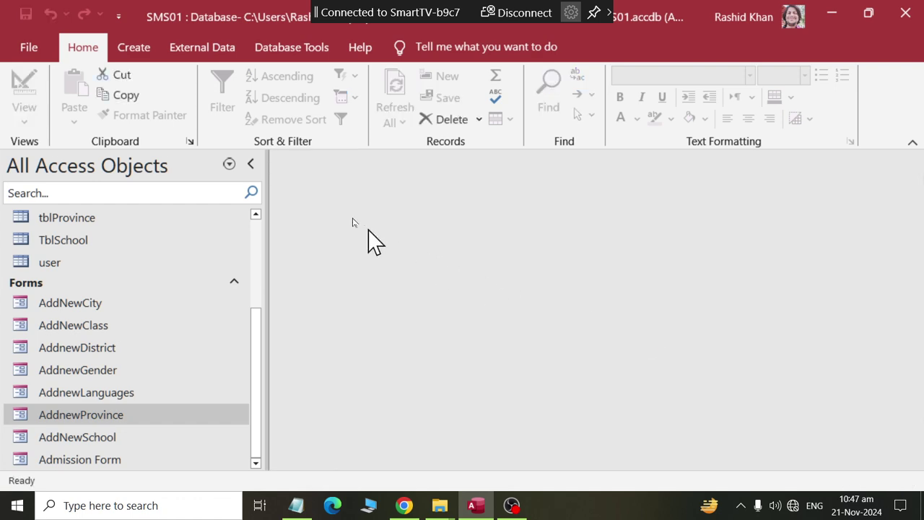
# - Open the AddNewSchool form and enter Government boys High School Shahdadpur as the first school's name
pyautogui.doubleClick(101, 438)
pyautogui.click(494, 257)
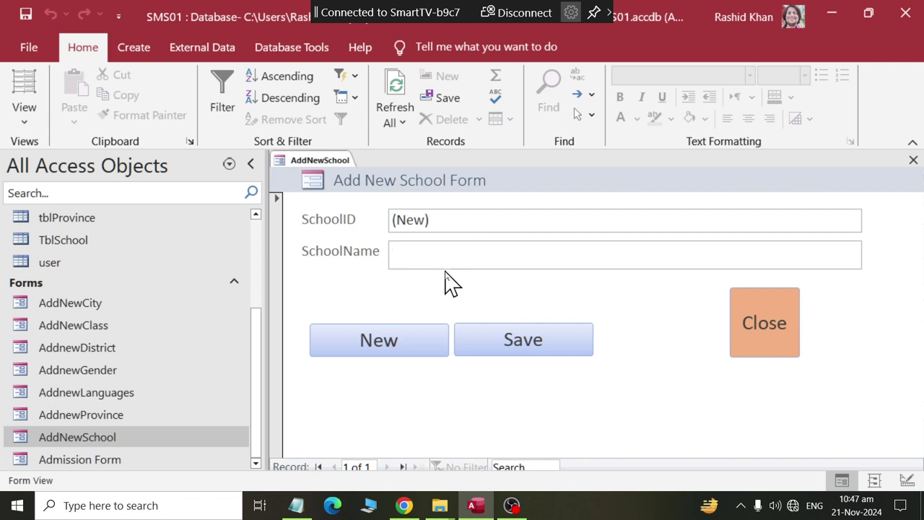
pyautogui.write('Gopvernment boysHigh')
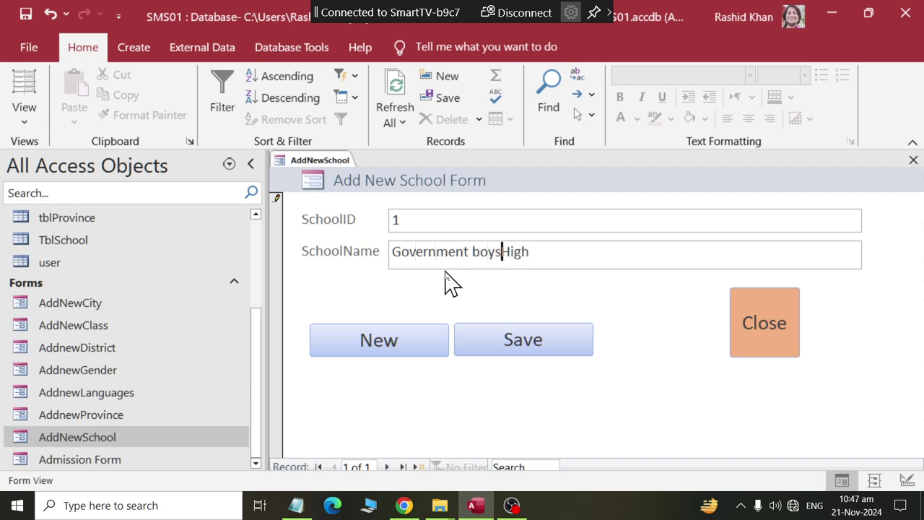
pyautogui.press('End')
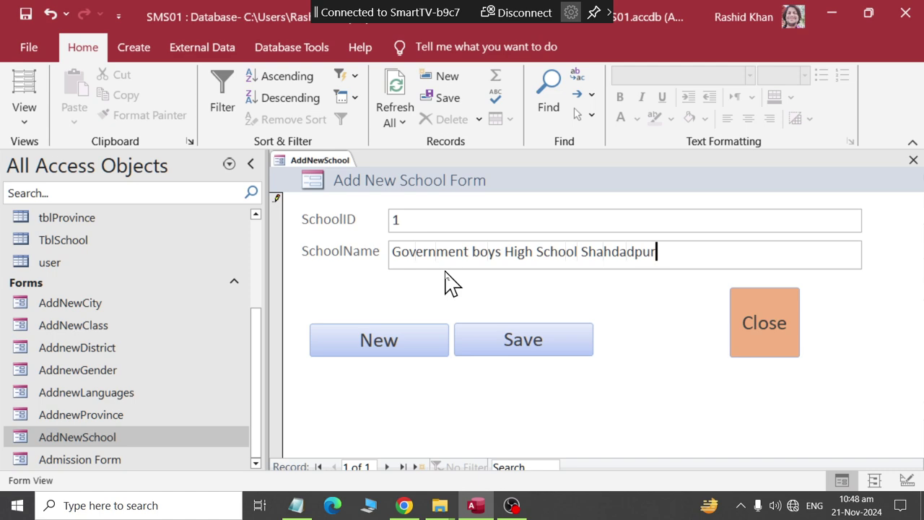
# - Start a new school record named Government Girls High School shahdapdur and save it
pyautogui.click(382, 343)
pyautogui.click(441, 250)
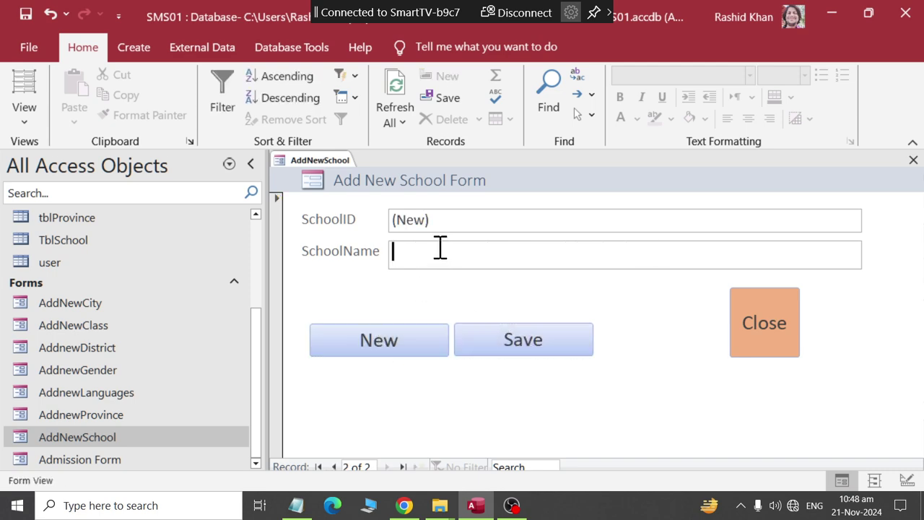
pyautogui.write('Government Girls High School shahdapdur')
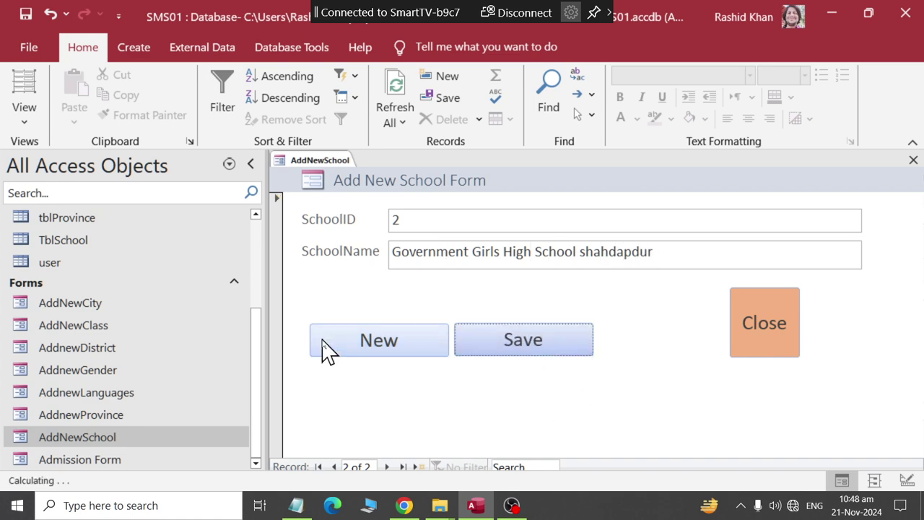
# - Add and save a school record for The City Grammar High School, and close the AddNewSchool form
pyautogui.click(324, 350)
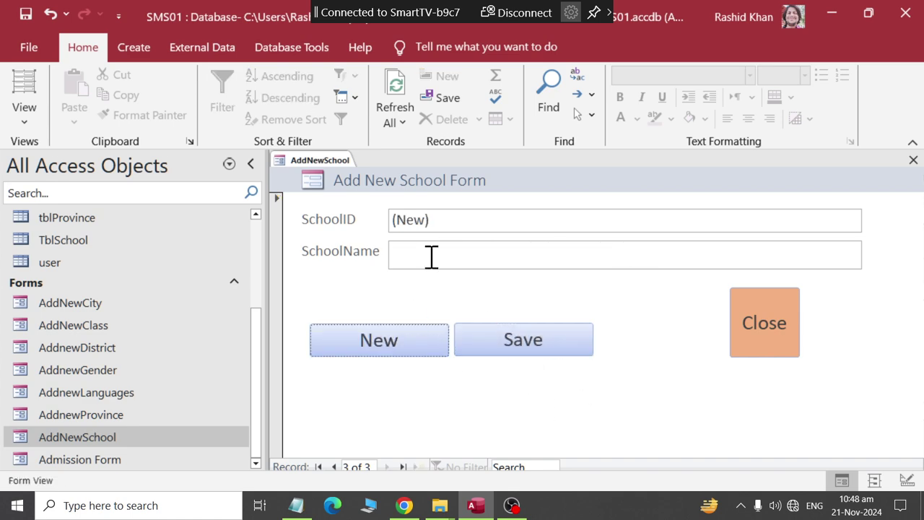
pyautogui.click(429, 258)
pyautogui.write('The')
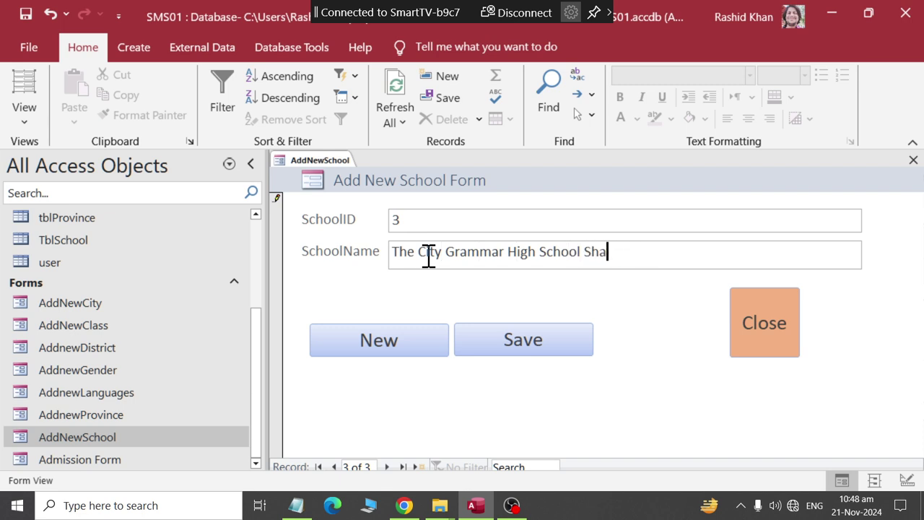
pyautogui.click(504, 351)
pyautogui.click(772, 336)
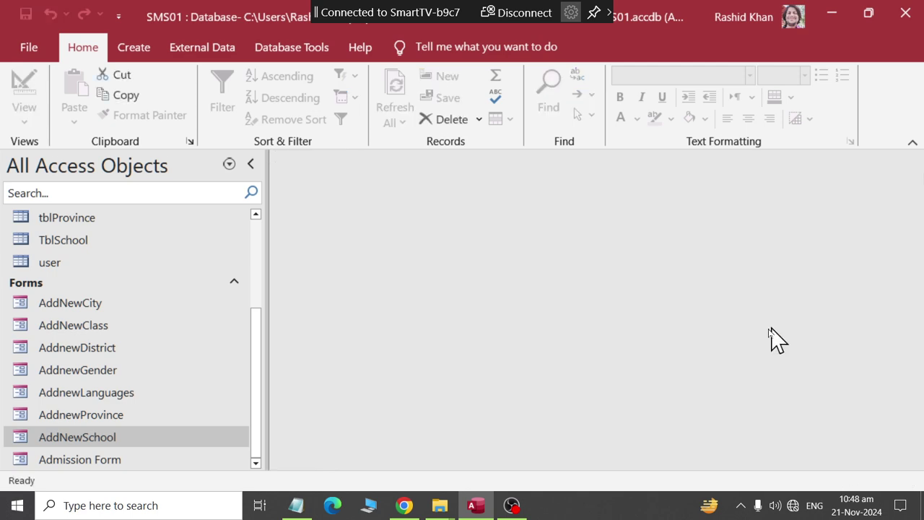
# - Open the Admission Form, switch it to Design View and display the list of existing fields
pyautogui.click(118, 462)
pyautogui.doubleClick(118, 462)
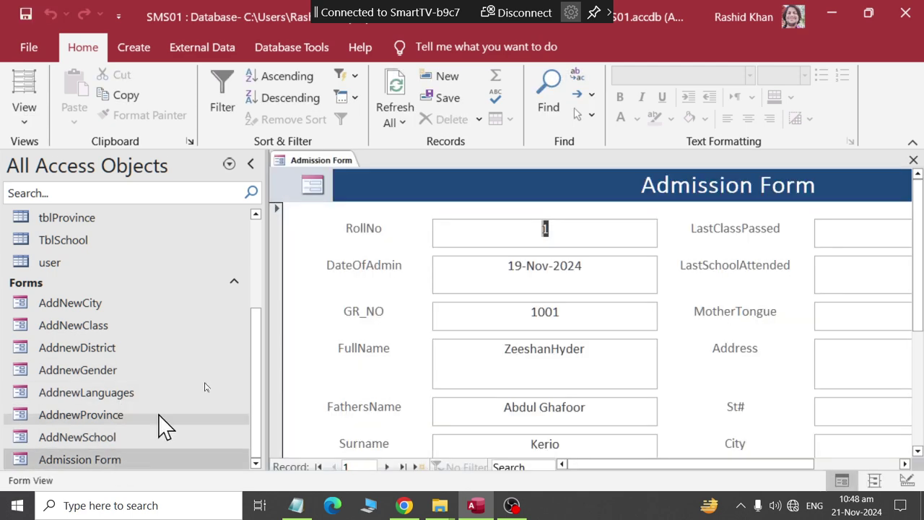
pyautogui.scroll(-5, 589, 419)
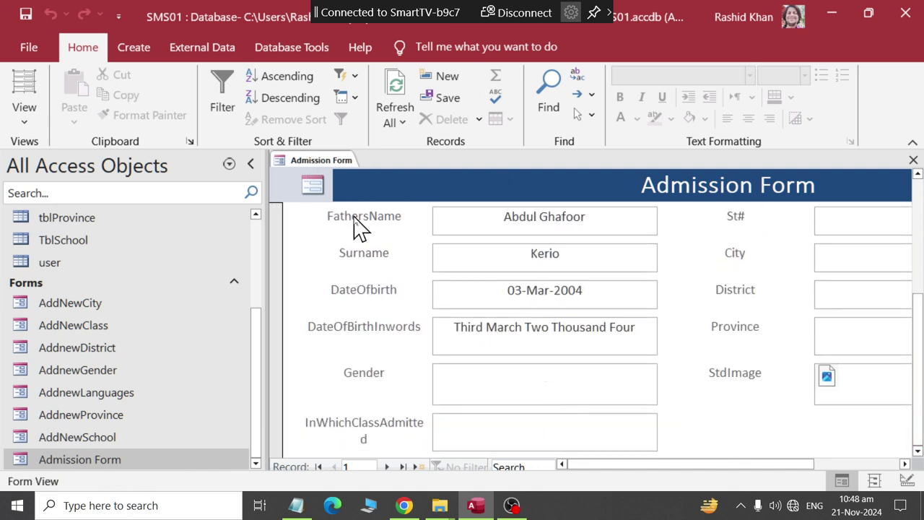
pyautogui.rightClick(339, 173)
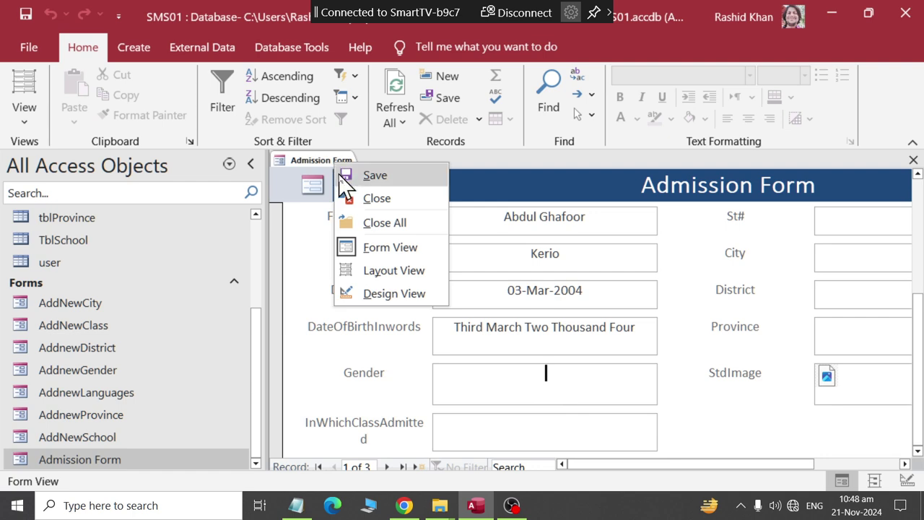
pyautogui.click(365, 296)
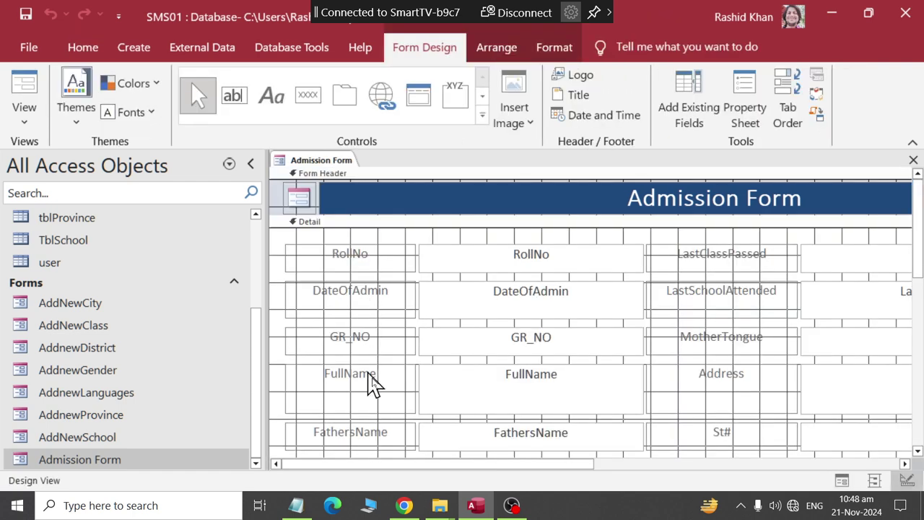
pyautogui.scroll(-1, 921, 235)
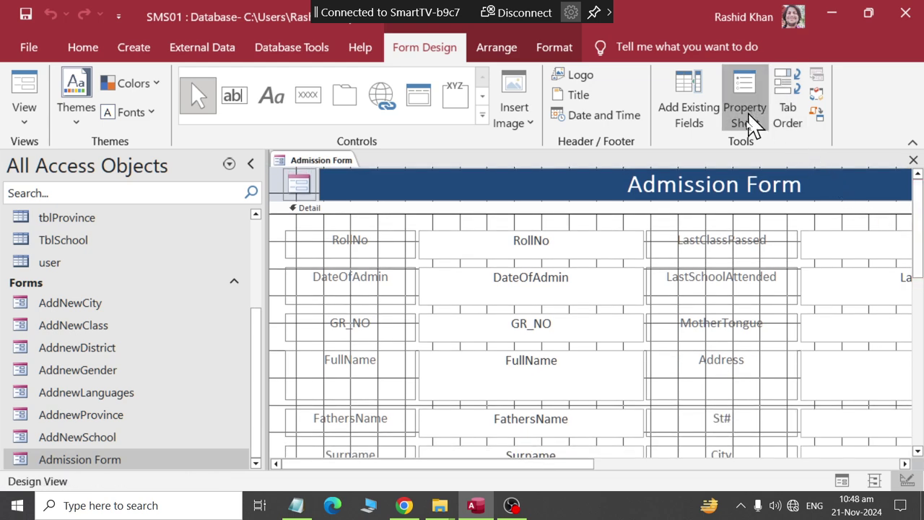
pyautogui.click(686, 127)
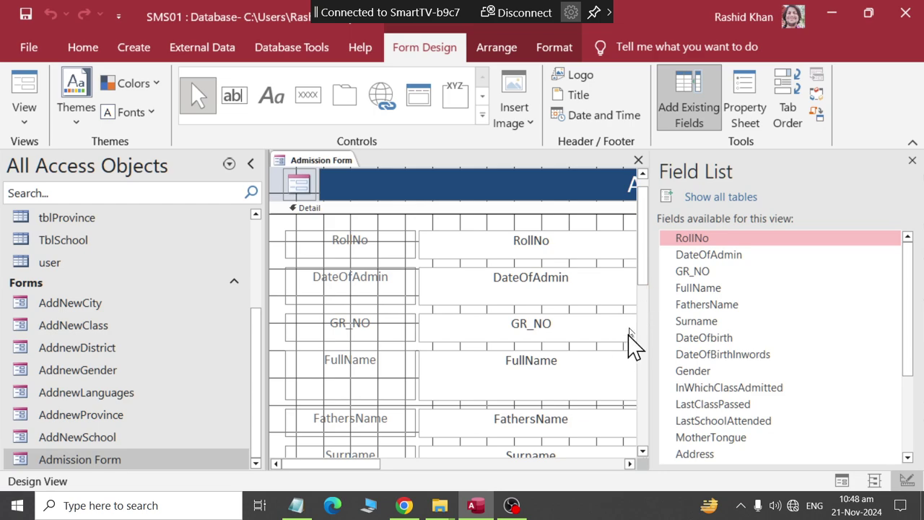
# - Try to remove the Gender text box and its label from the Admission Form in Design View
pyautogui.moveTo(643, 284); pyautogui.dragTo(644, 353)
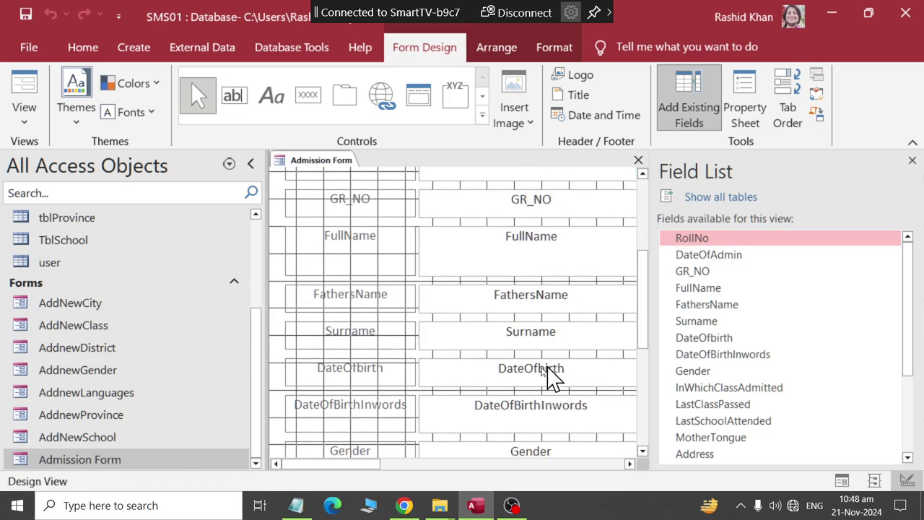
pyautogui.click(460, 449)
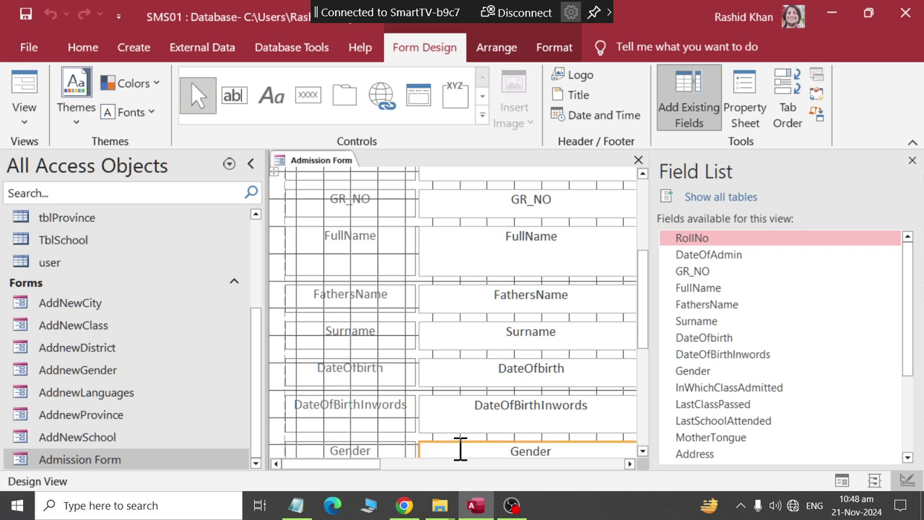
pyautogui.click(459, 449)
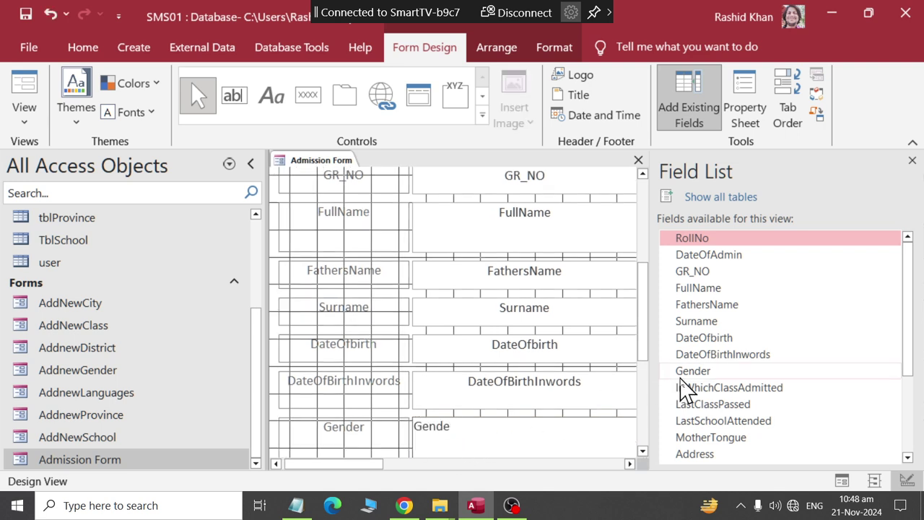
pyautogui.click(692, 372)
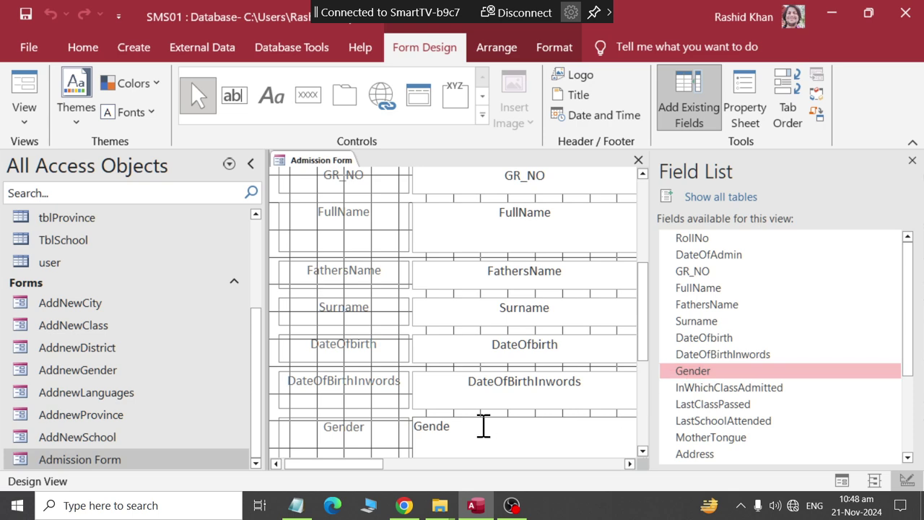
pyautogui.moveTo(388, 434); pyautogui.dragTo(427, 421)
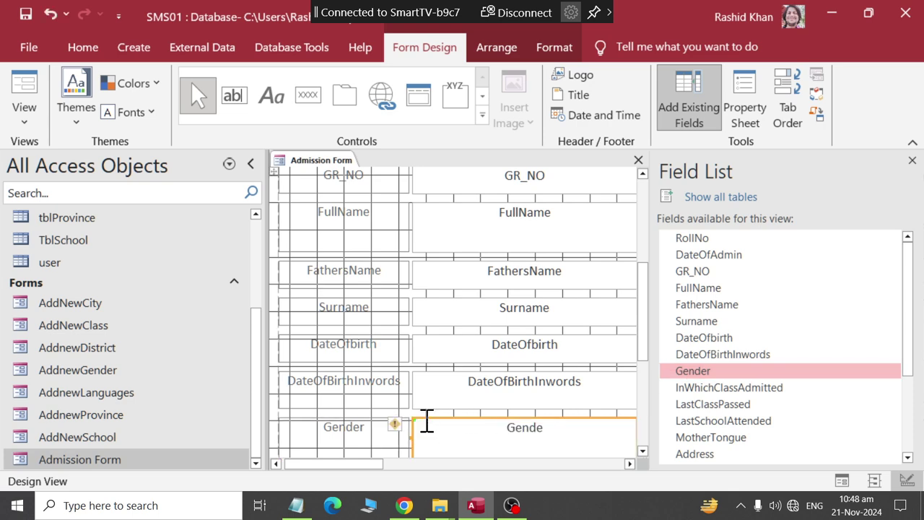
pyautogui.click(429, 420)
pyautogui.click(395, 424)
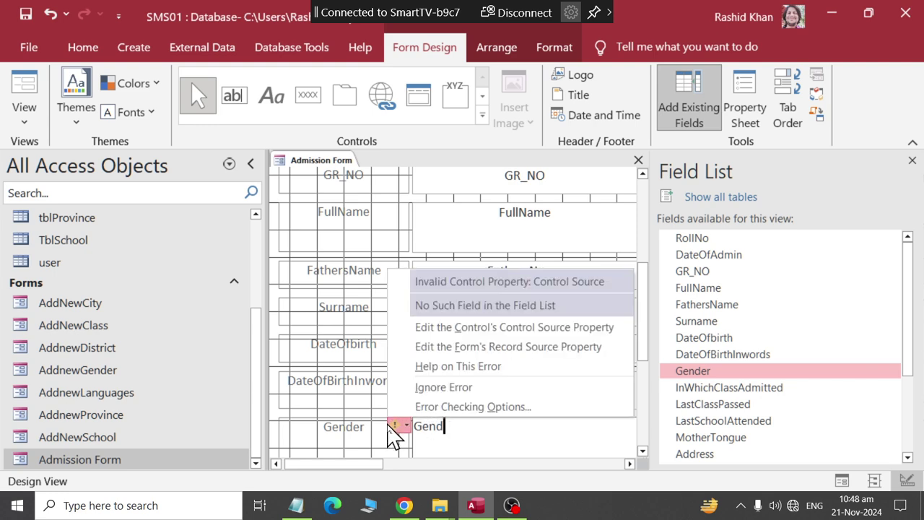
pyautogui.click(363, 426)
pyautogui.click(378, 431)
pyautogui.press('BackSpace')
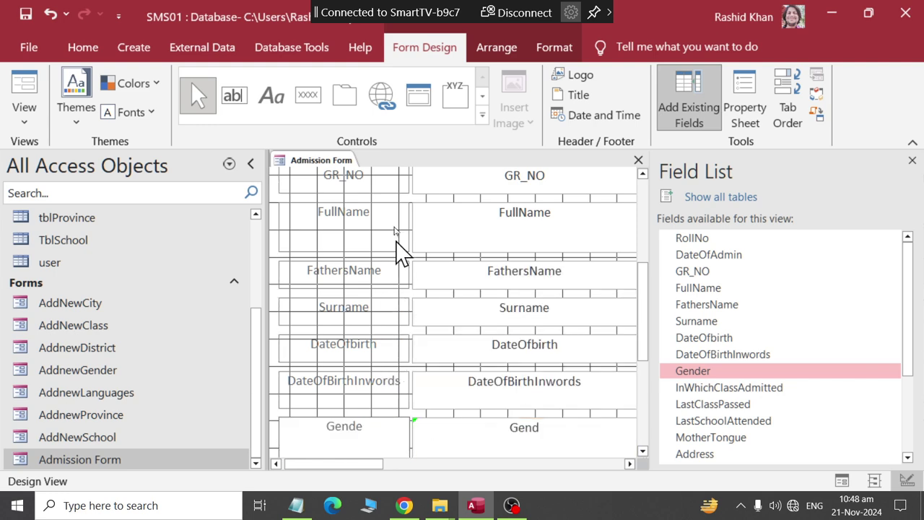
# - Switch the Admission Form to Layout View and replace the old Gender control with the Gender field from the field list
pyautogui.rightClick(345, 168)
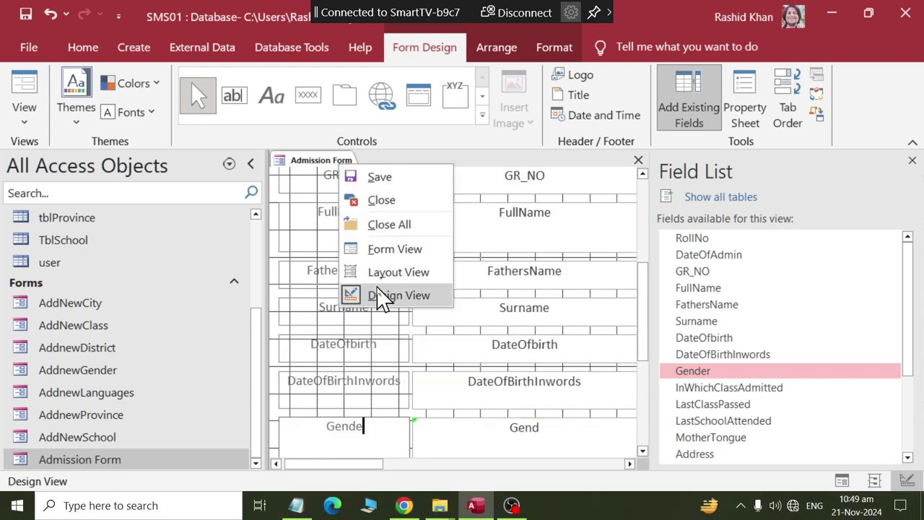
pyautogui.click(380, 278)
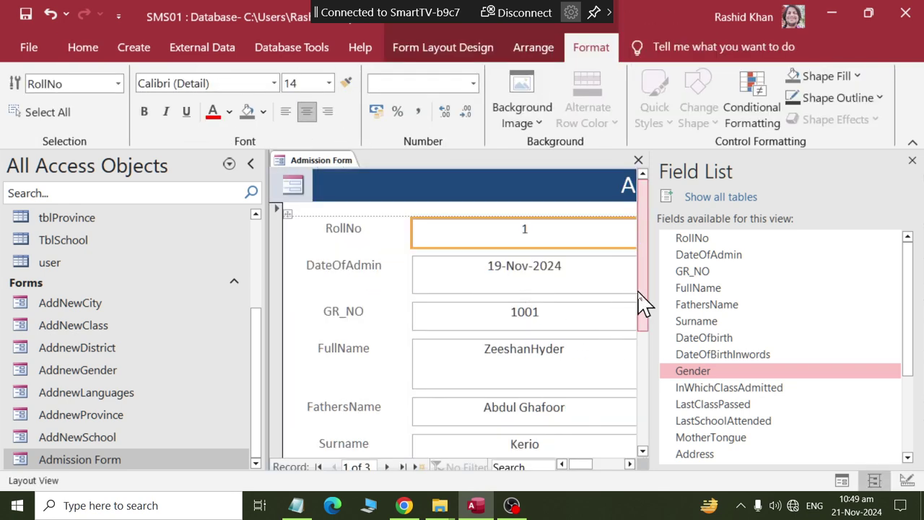
pyautogui.moveTo(638, 306); pyautogui.dragTo(652, 412)
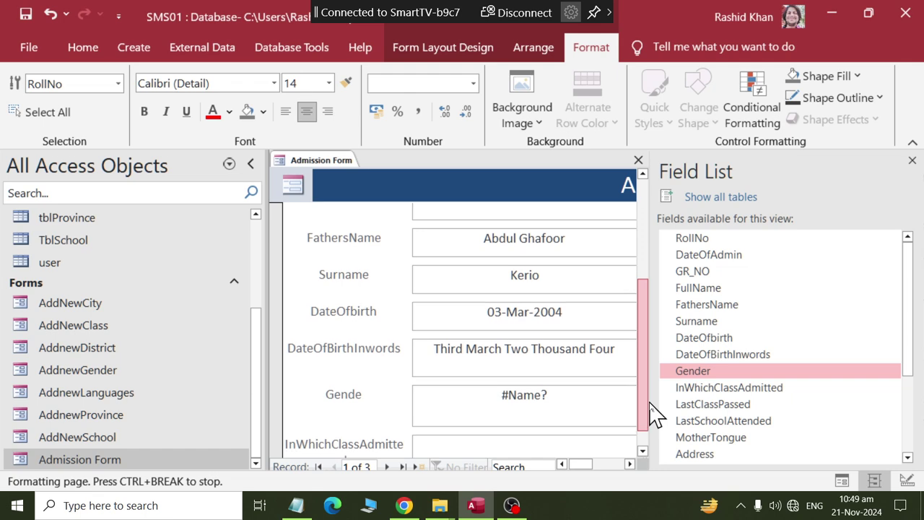
pyautogui.click(582, 397)
pyautogui.press('Delete')
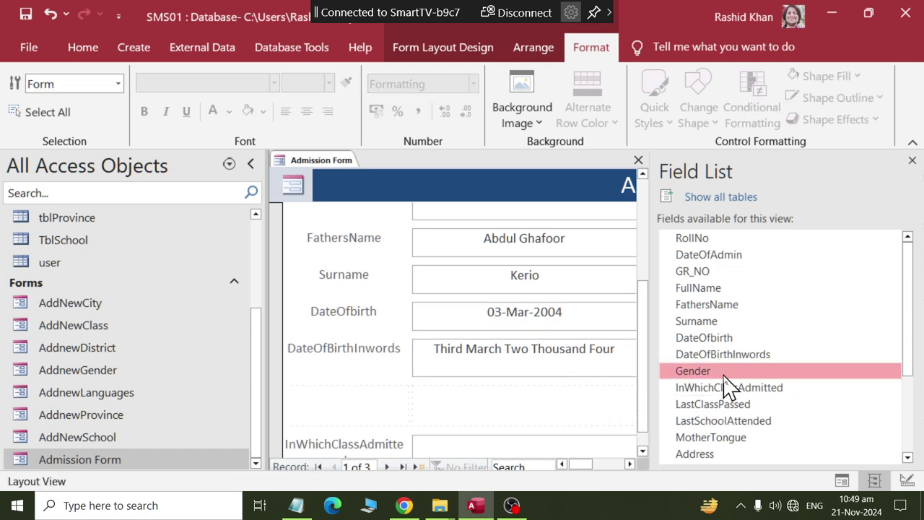
pyautogui.moveTo(669, 372); pyautogui.dragTo(543, 402)
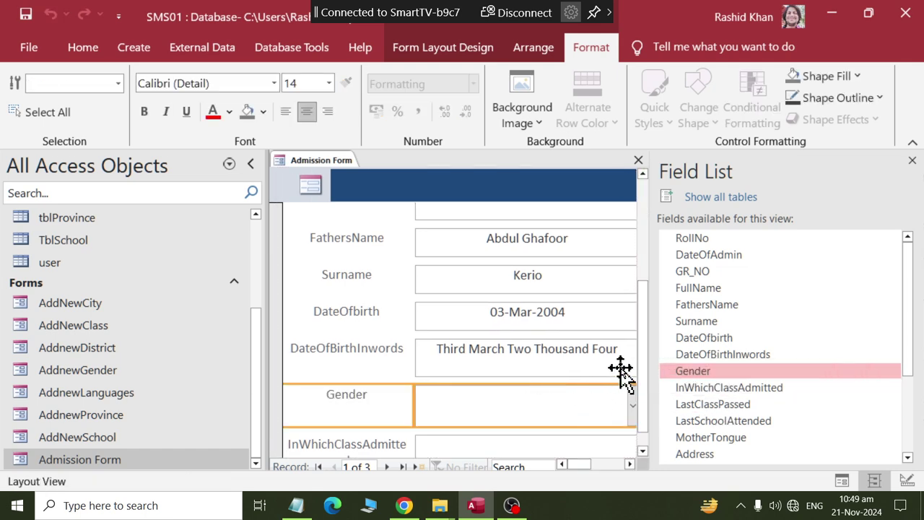
# - Replace the Admission Form's plain InWhichClassAdmitted text box with the InWhichClassAdmitted field from the field list
pyautogui.moveTo(643, 360); pyautogui.dragTo(631, 395)
pyautogui.click(546, 427)
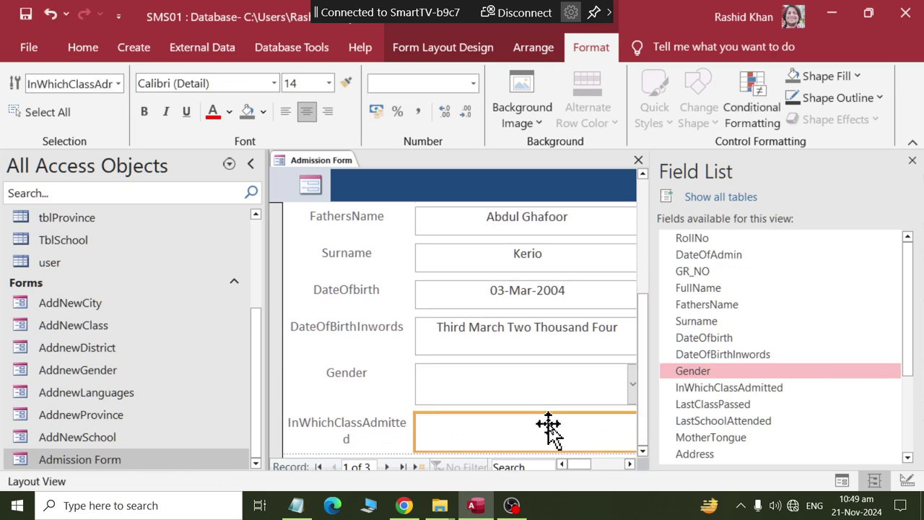
pyautogui.press('Delete')
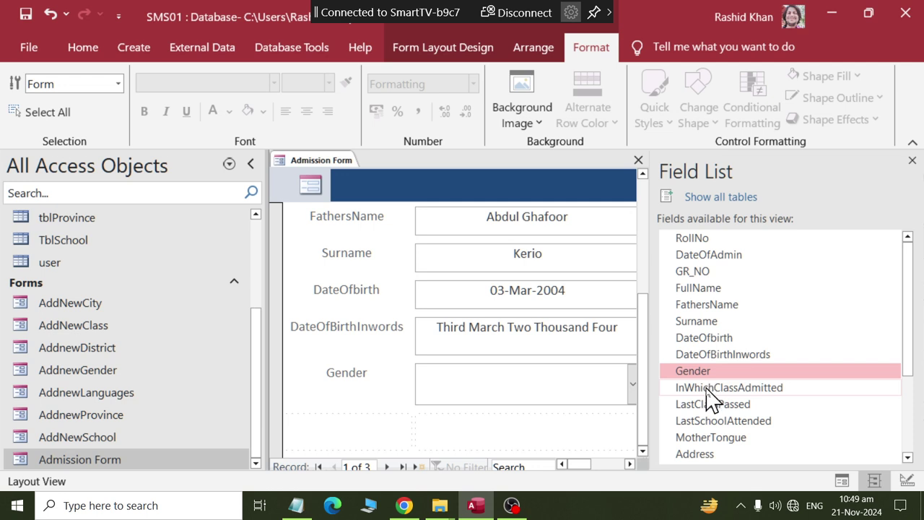
pyautogui.moveTo(708, 388); pyautogui.dragTo(542, 426)
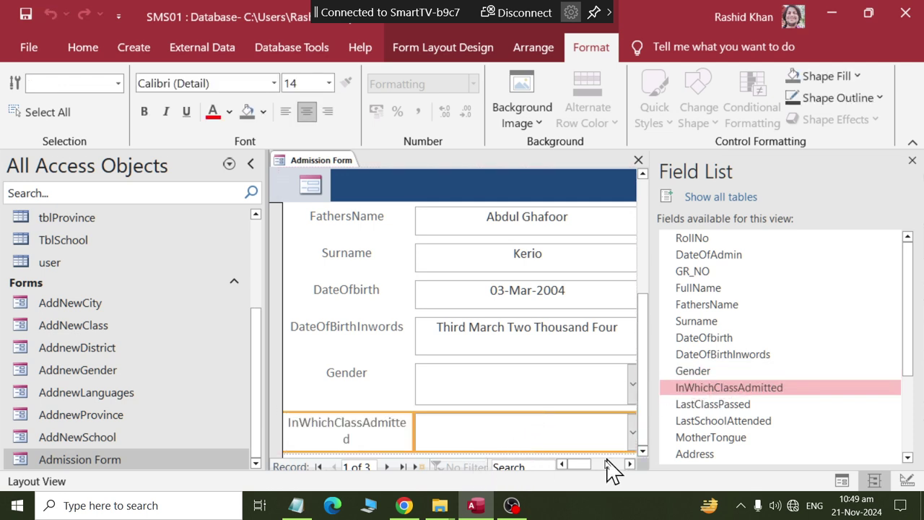
# - Collapse the Navigation Pane and replace the plain LastClassPassed text box with the LastClassPassed field from the field list
pyautogui.moveTo(579, 464); pyautogui.dragTo(613, 468)
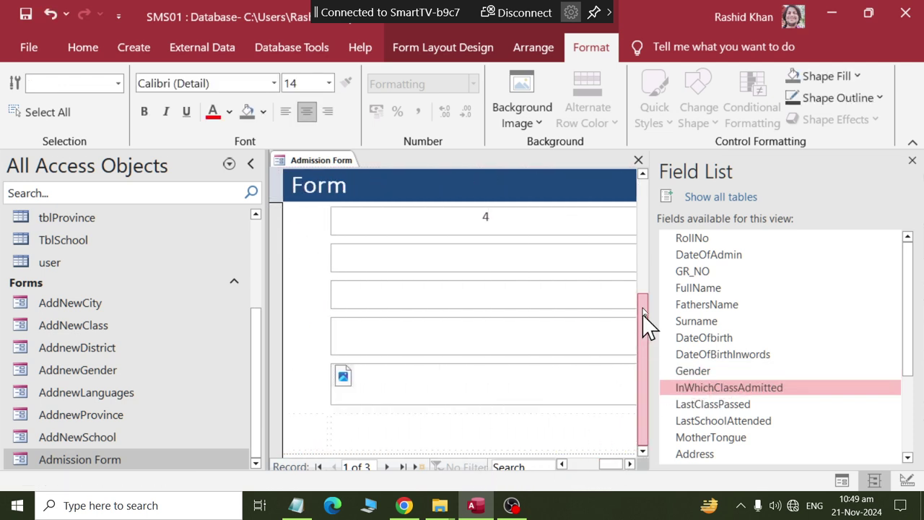
pyautogui.moveTo(646, 325); pyautogui.dragTo(645, 191)
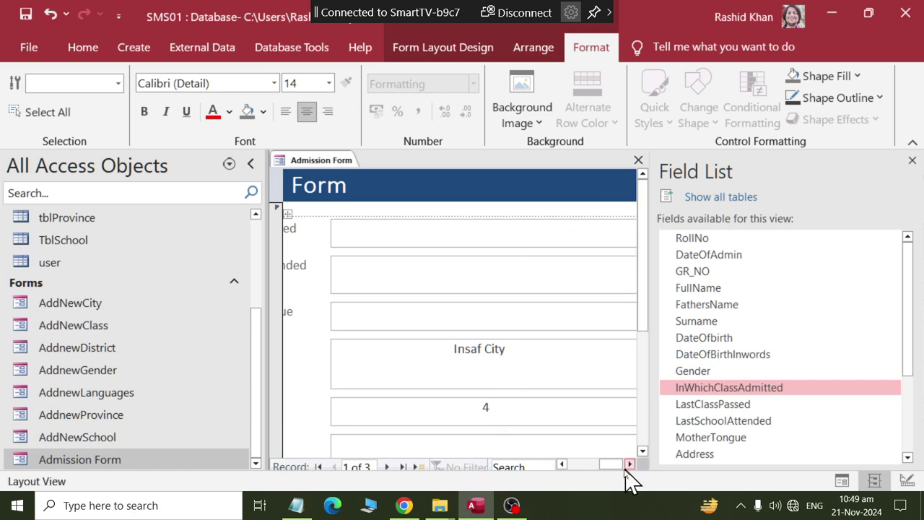
pyautogui.click(251, 164)
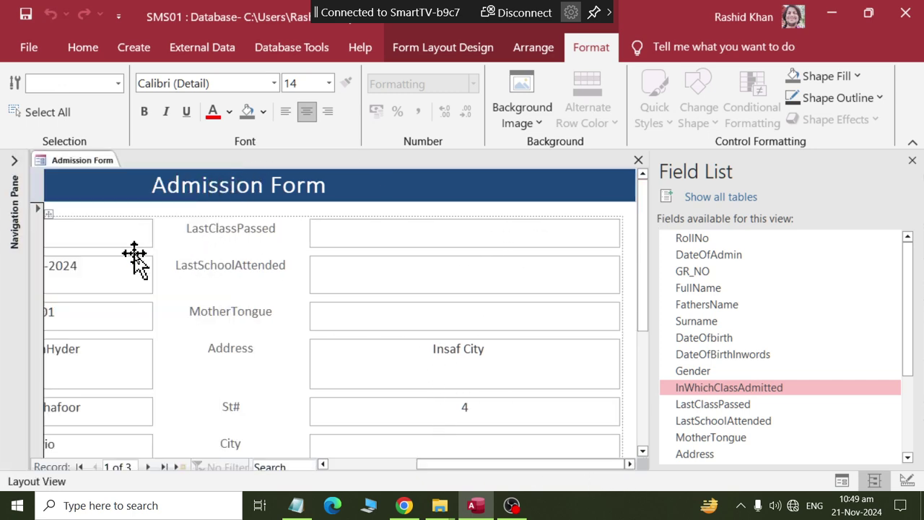
pyautogui.click(349, 235)
pyautogui.press('Delete')
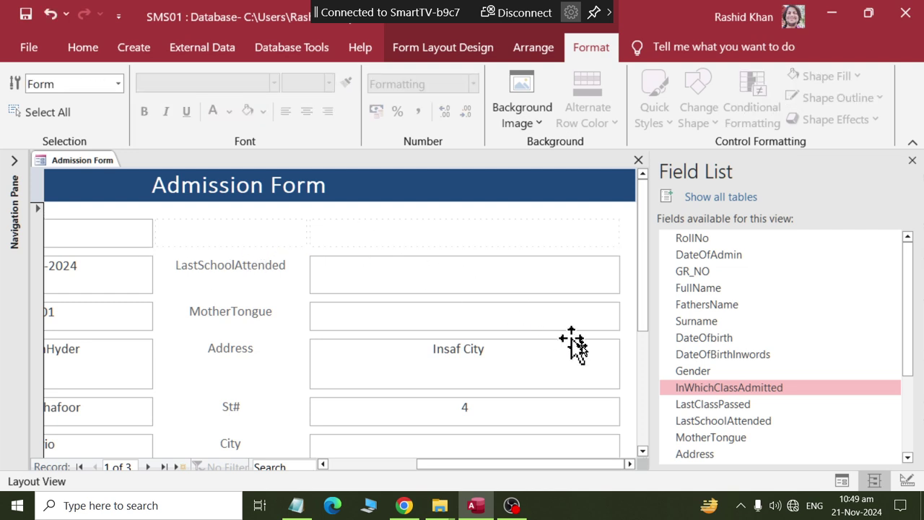
pyautogui.moveTo(693, 406); pyautogui.dragTo(419, 241)
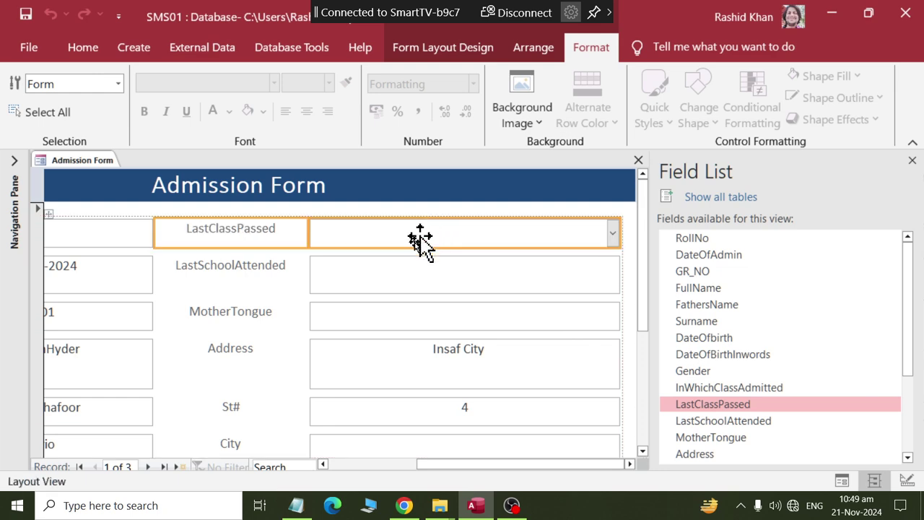
# - Replace the plain LastSchoolAttended and MotherTongue text boxes with their matching lookup fields from the field list
pyautogui.click(387, 279)
pyautogui.press('Delete')
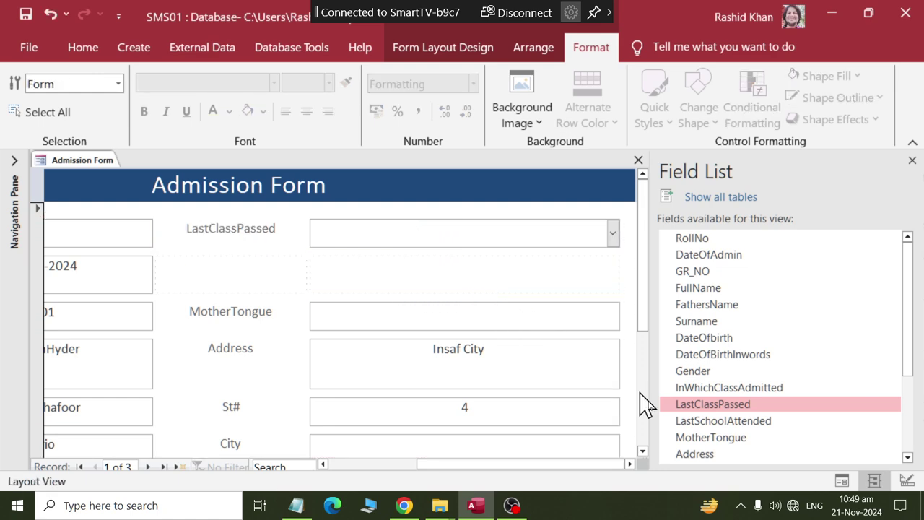
pyautogui.moveTo(697, 426); pyautogui.dragTo(427, 296)
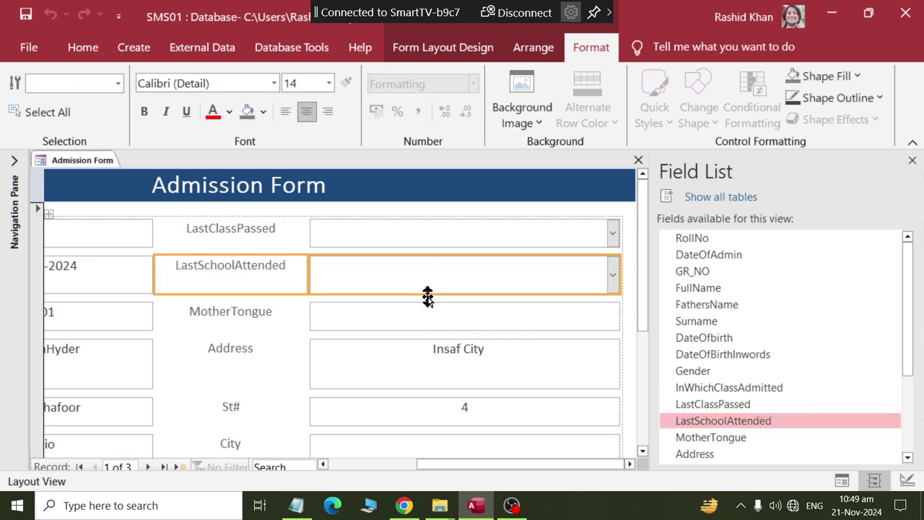
pyautogui.click(426, 307)
pyautogui.press('Delete')
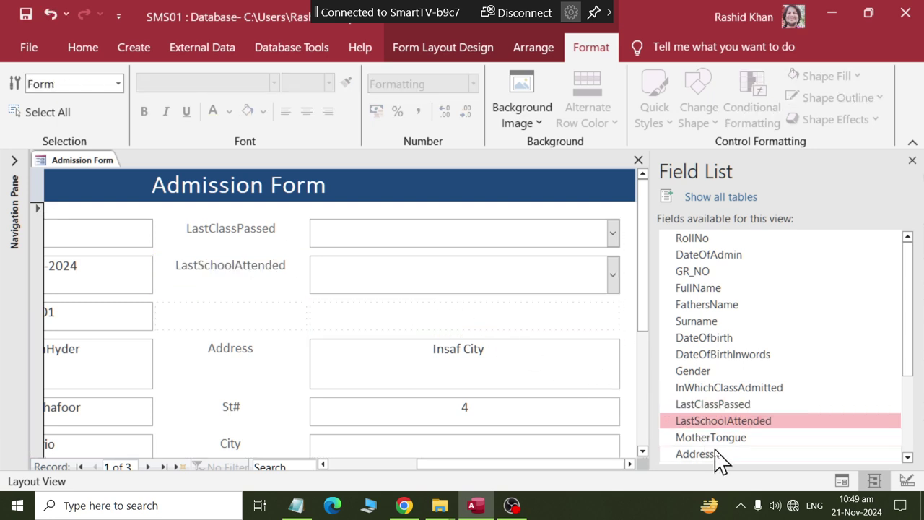
pyautogui.moveTo(707, 438); pyautogui.dragTo(486, 324)
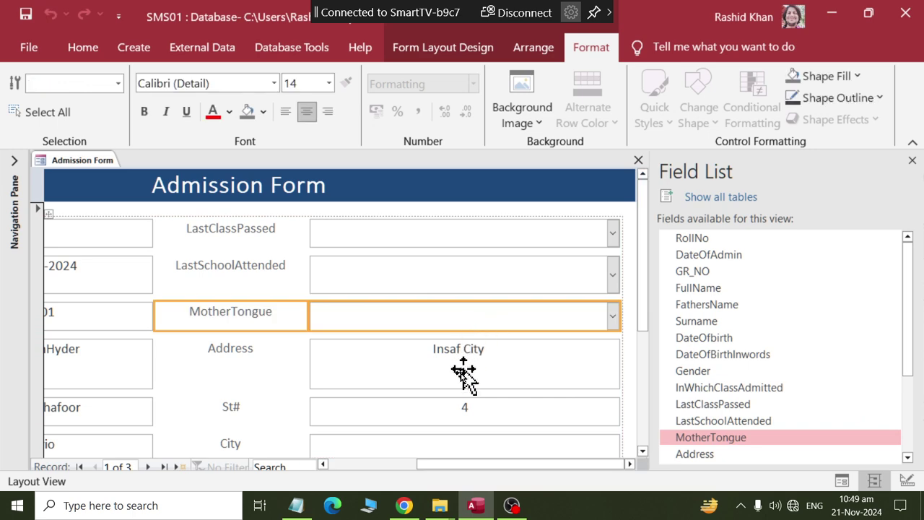
# - Replace the plain City text box with the City lookup field, placed in the row directly below St#
pyautogui.click(444, 436)
pyautogui.press('Delete')
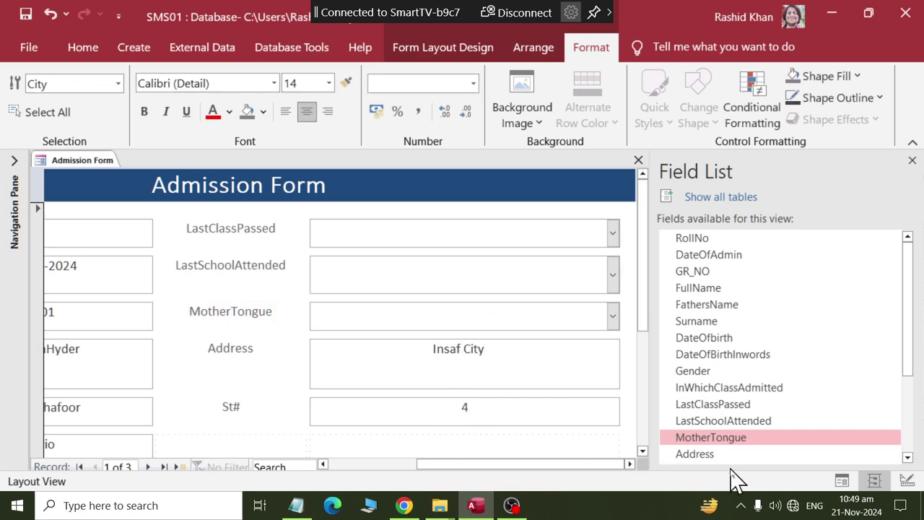
pyautogui.moveTo(909, 372); pyautogui.dragTo(908, 448)
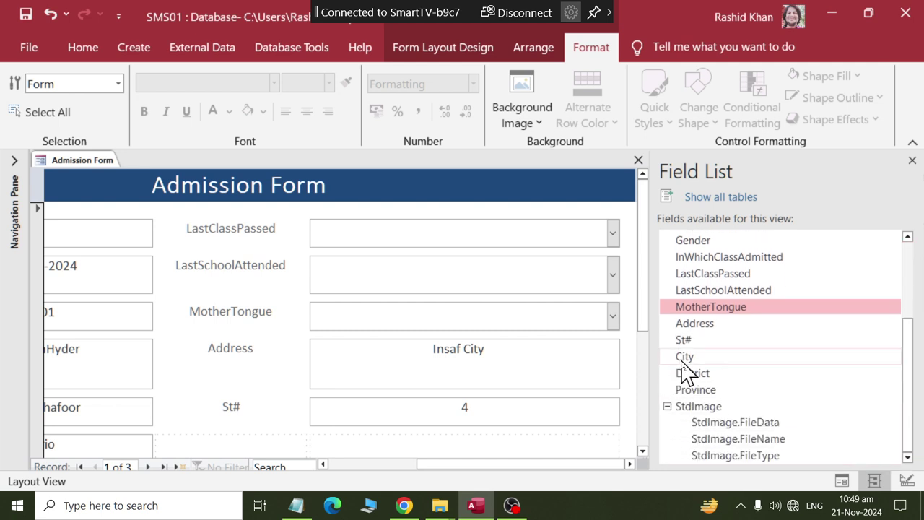
pyautogui.moveTo(684, 358); pyautogui.dragTo(497, 441)
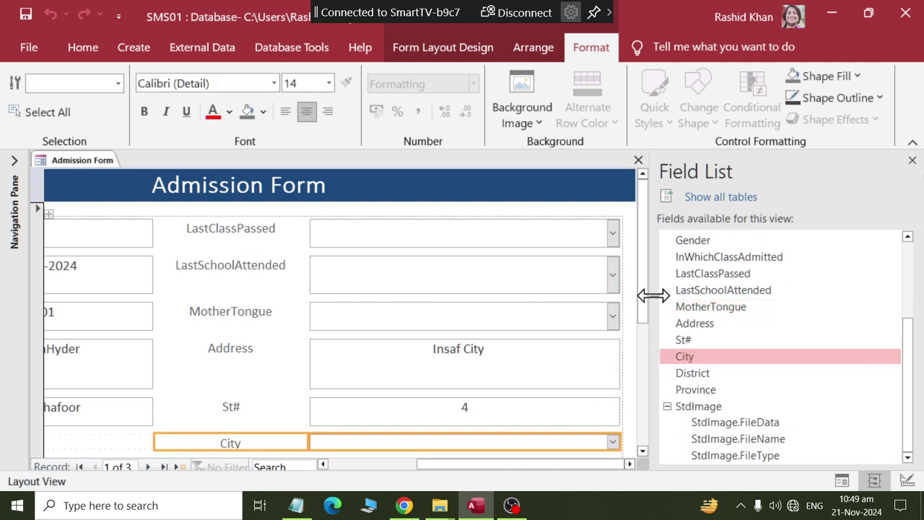
pyautogui.moveTo(645, 303); pyautogui.dragTo(648, 389)
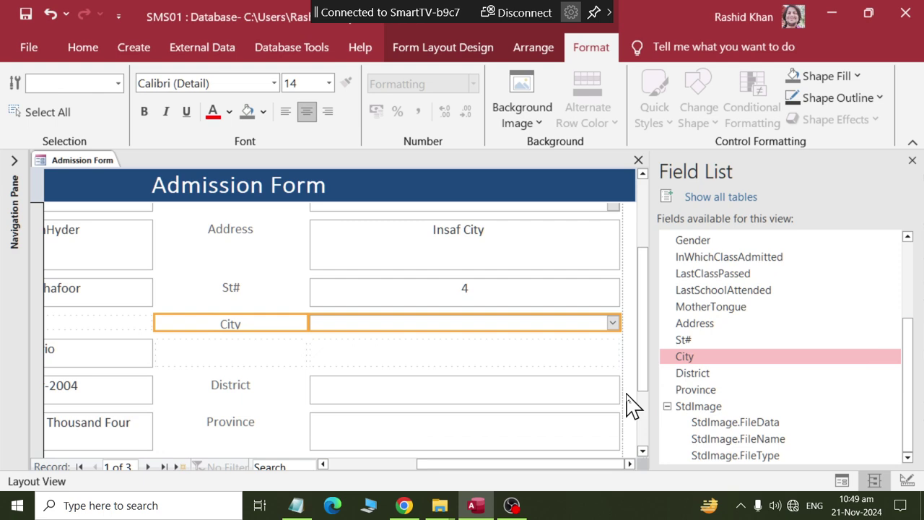
pyautogui.press('Delete')
pyautogui.moveTo(657, 357); pyautogui.dragTo(499, 348)
# - Replace the plain District and Province text boxes with their matching lookup fields from the field list
pyautogui.click(445, 374)
pyautogui.press('Delete')
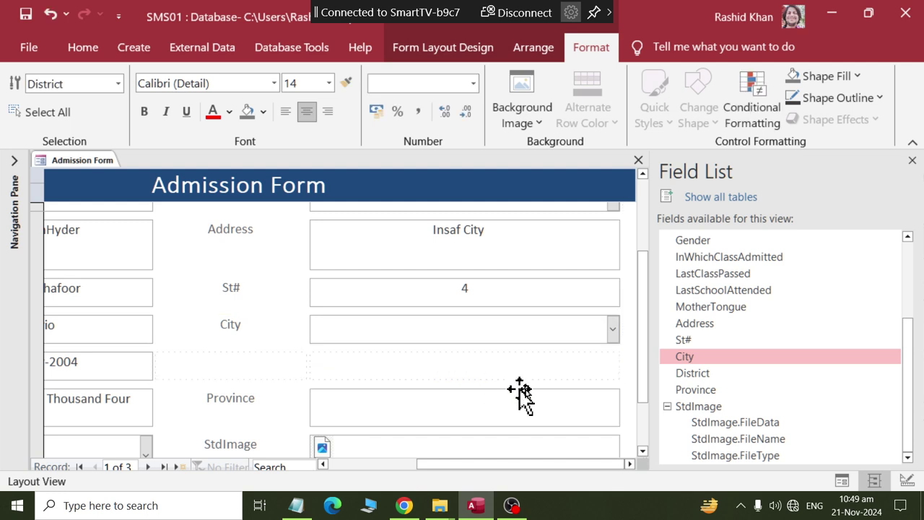
pyautogui.moveTo(694, 381); pyautogui.dragTo(464, 402)
pyautogui.click(448, 417)
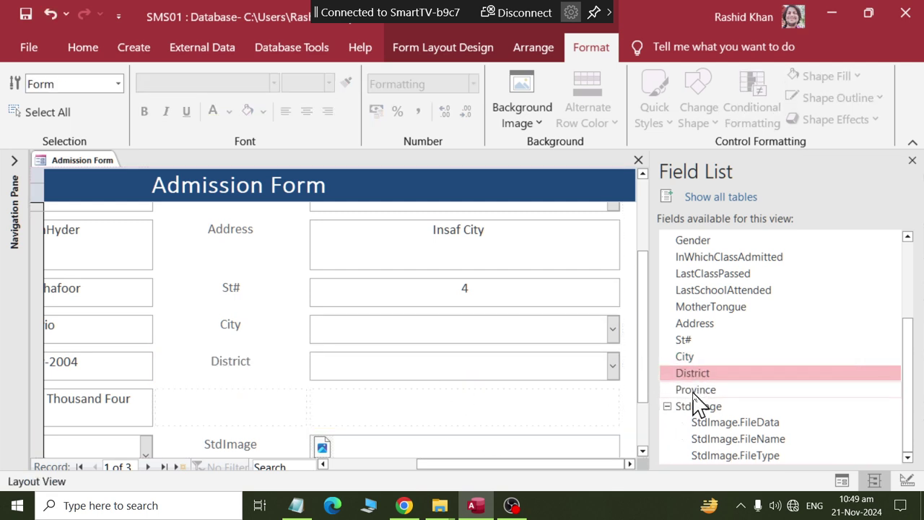
pyautogui.moveTo(696, 393); pyautogui.dragTo(491, 409)
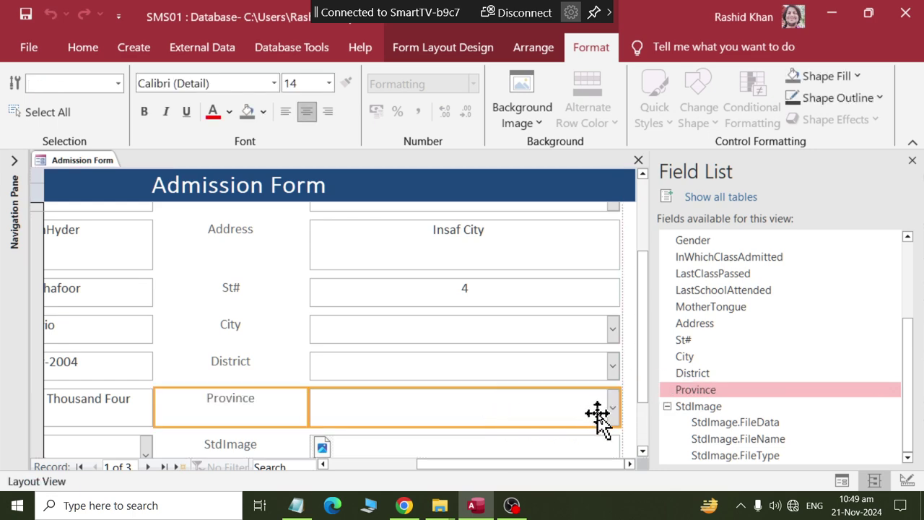
# - Hide the field list, save and close the Admission Form, and reopen it in Form View
pyautogui.click(912, 160)
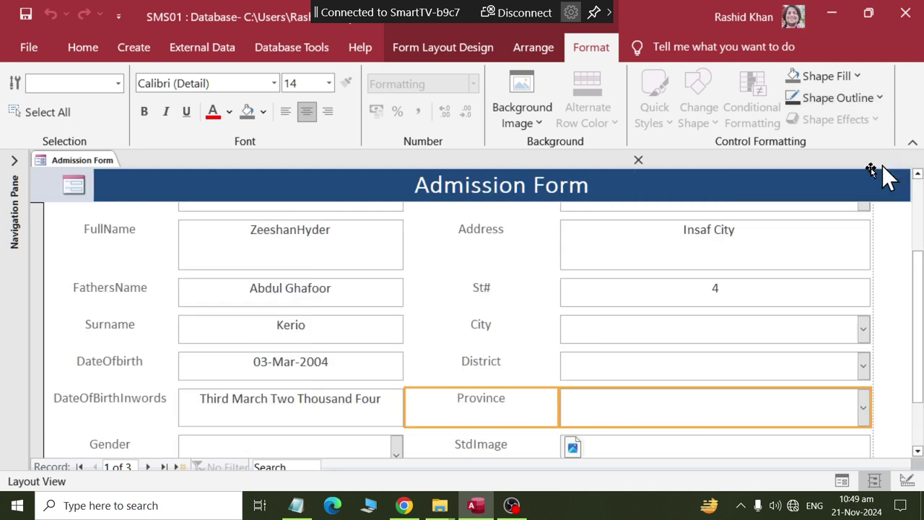
pyautogui.rightClick(93, 165)
pyautogui.click(137, 200)
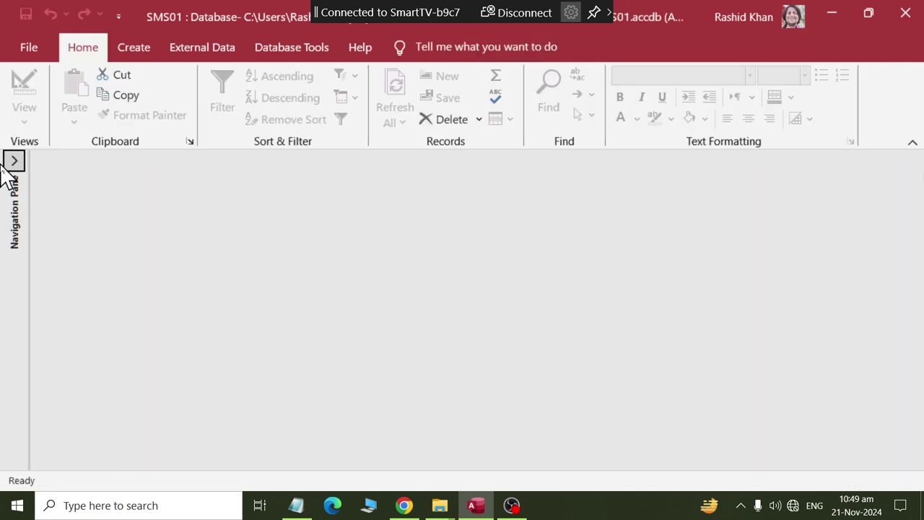
pyautogui.click(13, 165)
pyautogui.doubleClick(119, 460)
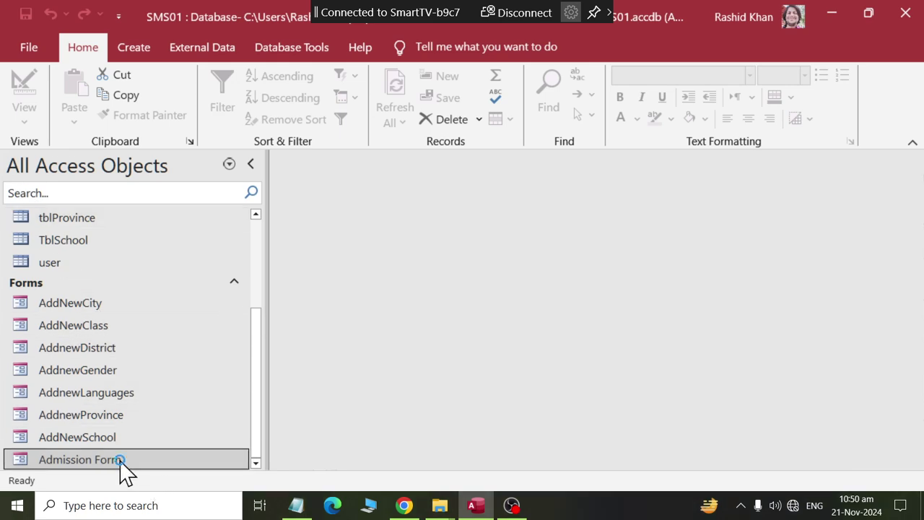
# - Set the first student's Gender to Male and InWhichClassAdmitted to Ninth in the Admission Form
pyautogui.moveTo(917, 231); pyautogui.dragTo(910, 396)
pyautogui.click(634, 384)
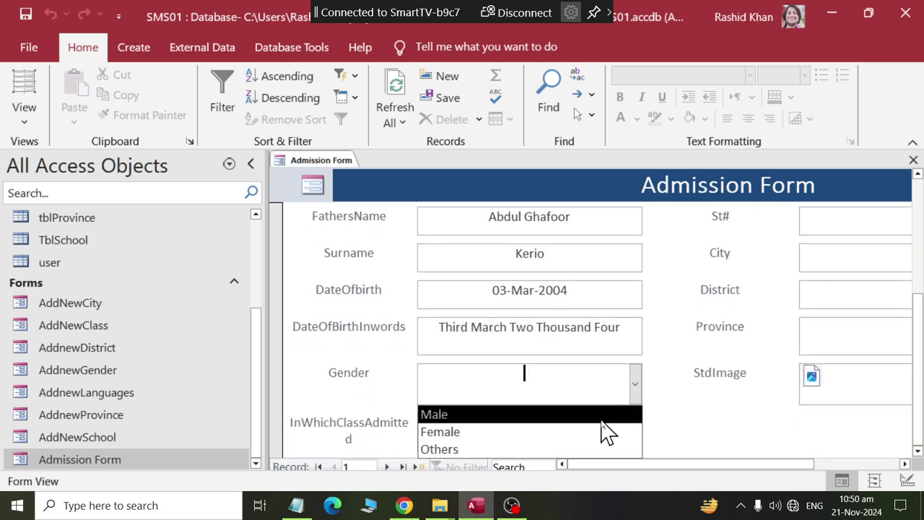
pyautogui.click(603, 415)
pyautogui.click(635, 446)
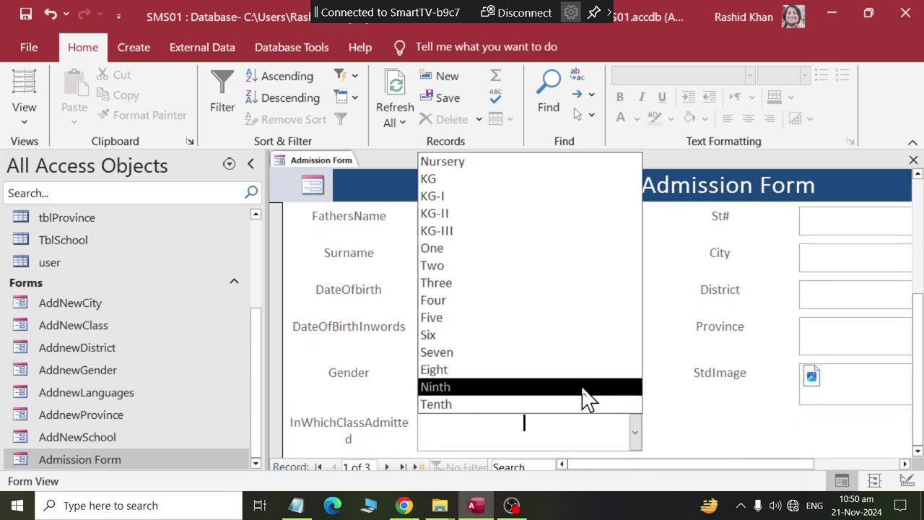
pyautogui.click(589, 387)
# - Set LastClassPassed to Eight in the first student's record
pyautogui.moveTo(638, 468); pyautogui.dragTo(852, 464)
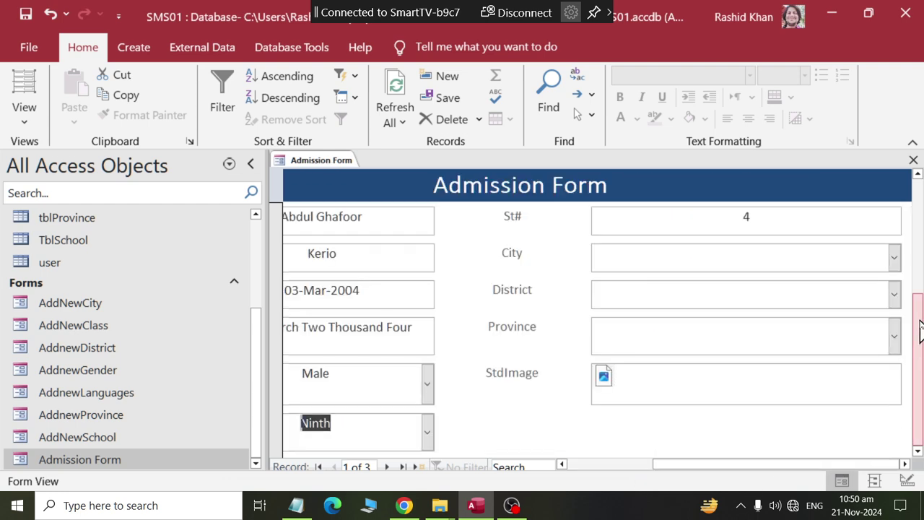
pyautogui.moveTo(920, 328); pyautogui.dragTo(920, 190)
pyautogui.click(895, 233)
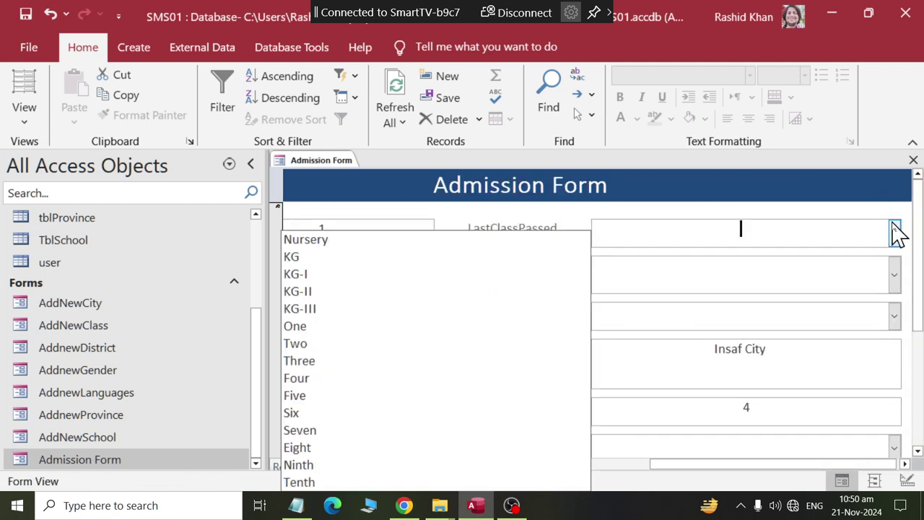
pyautogui.click(415, 447)
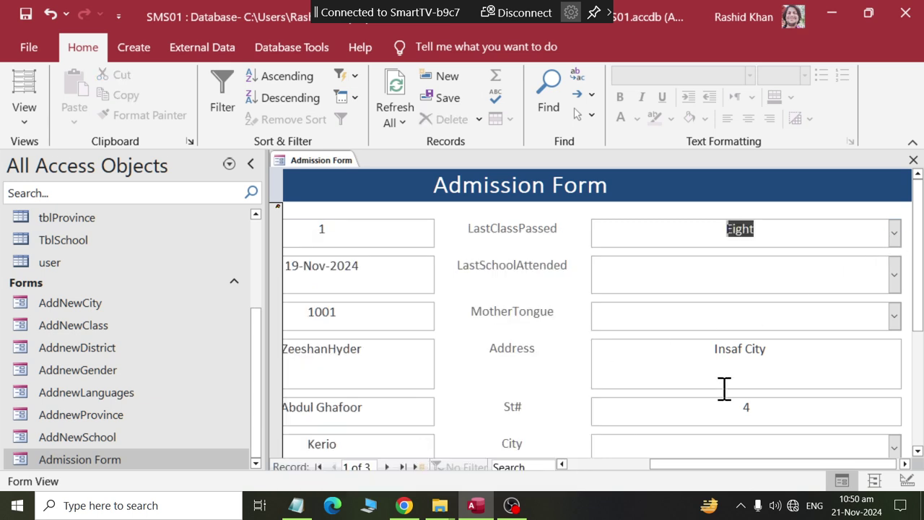
# - Set LastSchoolAttended to Government boys High School Shahdadpur and MotherTongue to English in the same record
pyautogui.click(895, 276)
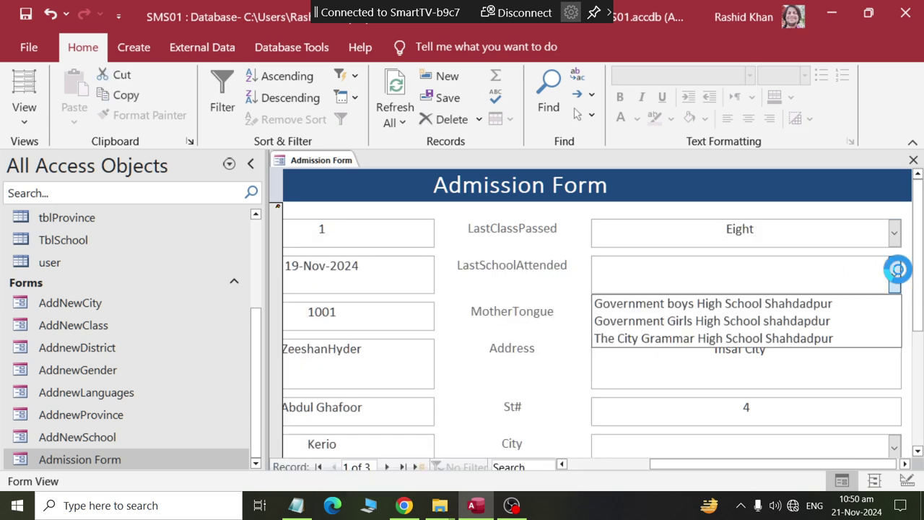
pyautogui.click(859, 309)
pyautogui.click(895, 316)
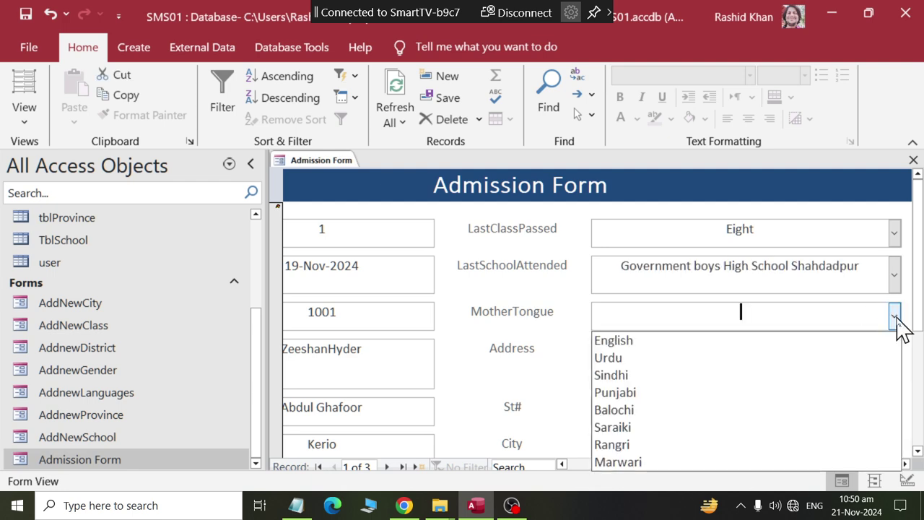
pyautogui.click(820, 340)
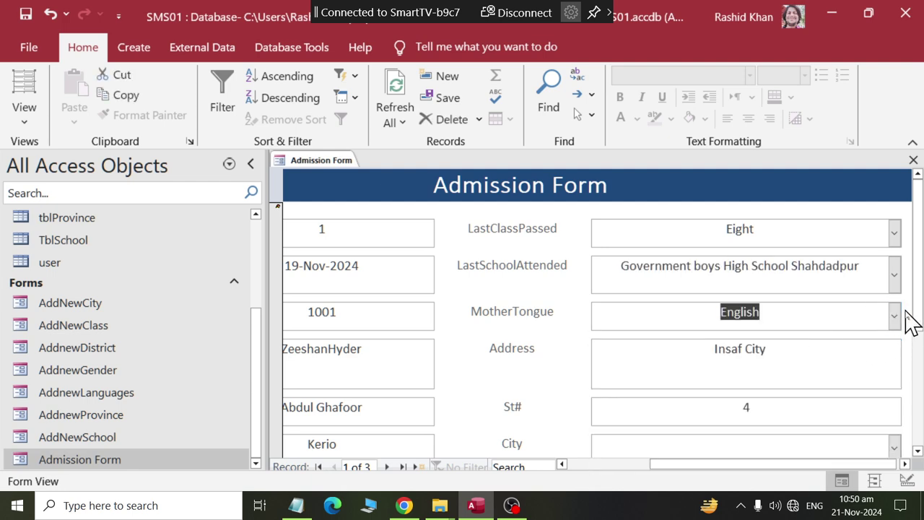
# - Set the student's City to Shahdadpur
pyautogui.moveTo(916, 315); pyautogui.dragTo(899, 357)
pyautogui.click(895, 377)
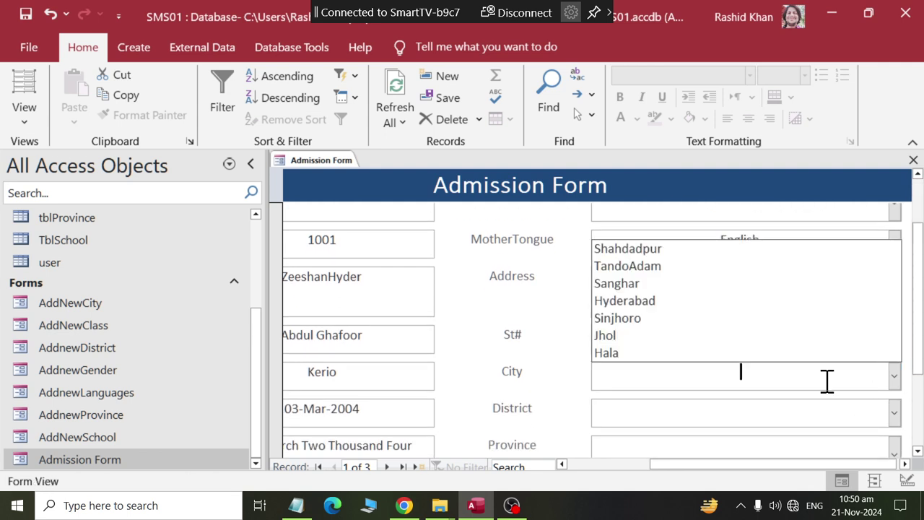
pyautogui.click(735, 251)
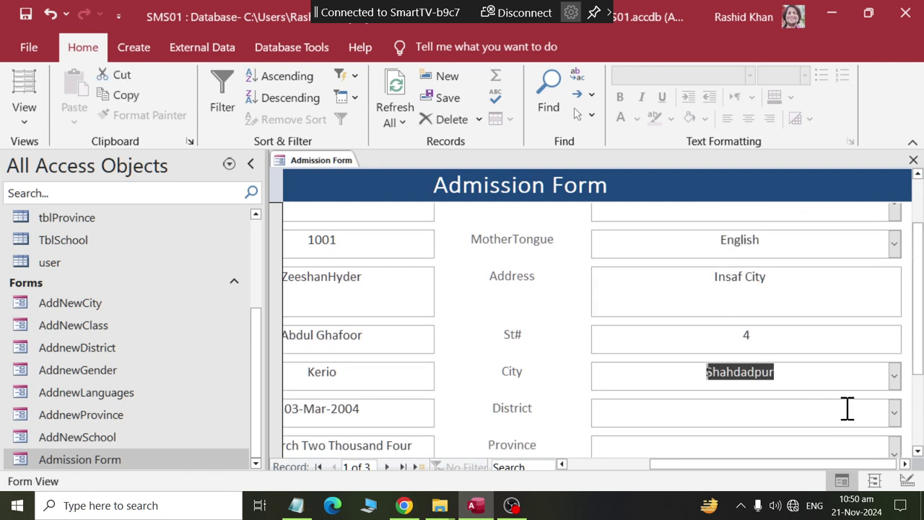
# - Set the student's District to Sanghar and Province to Sindh
pyautogui.click(895, 413)
pyautogui.click(893, 416)
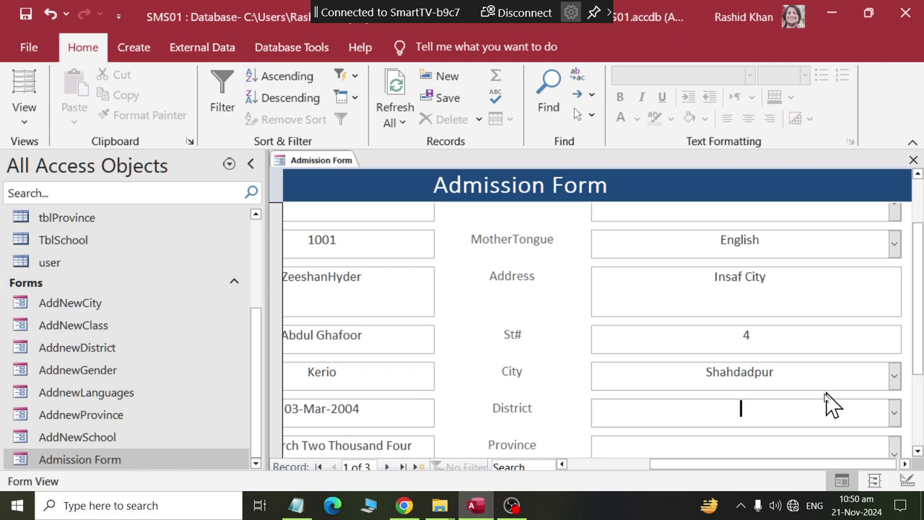
pyautogui.click(893, 414)
pyautogui.click(755, 438)
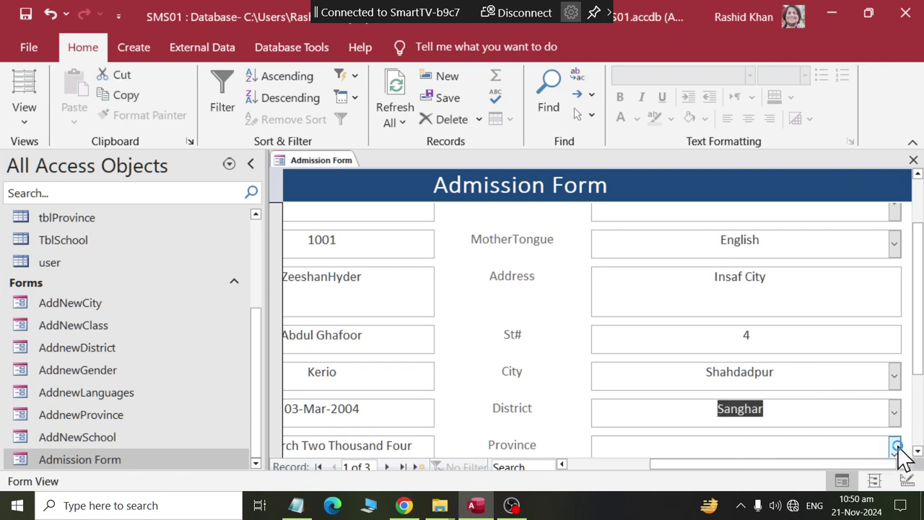
pyautogui.click(896, 446)
pyautogui.click(780, 375)
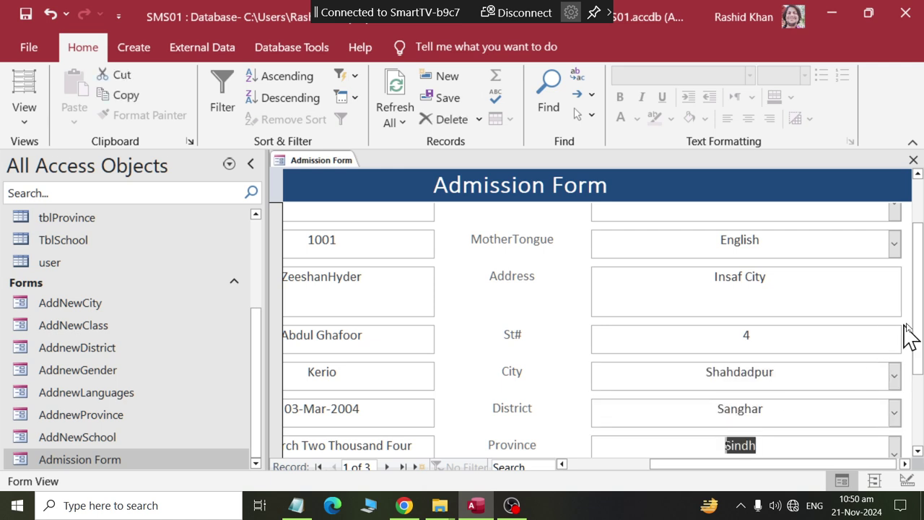
# - Go to the second student's record and set Gender to Male and InWhichClassAdmitted to Tenth
pyautogui.scroll(-3, 908, 330)
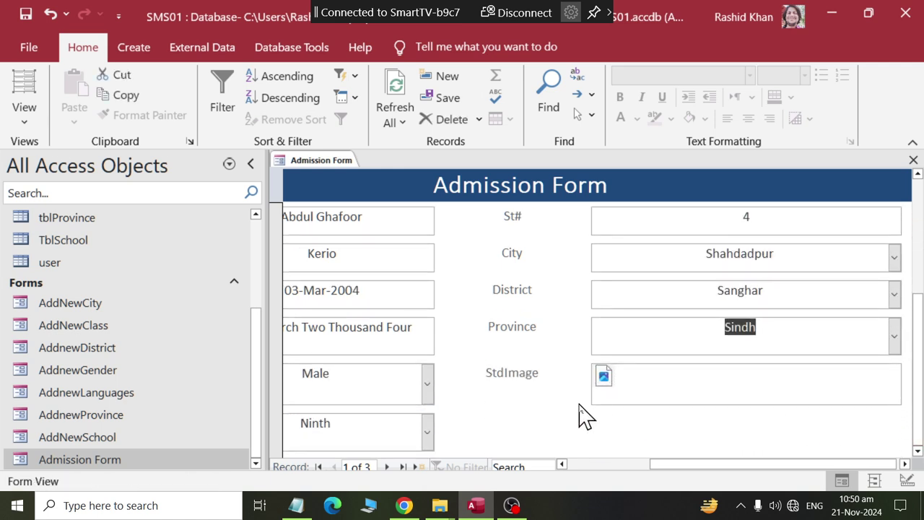
pyautogui.click(387, 467)
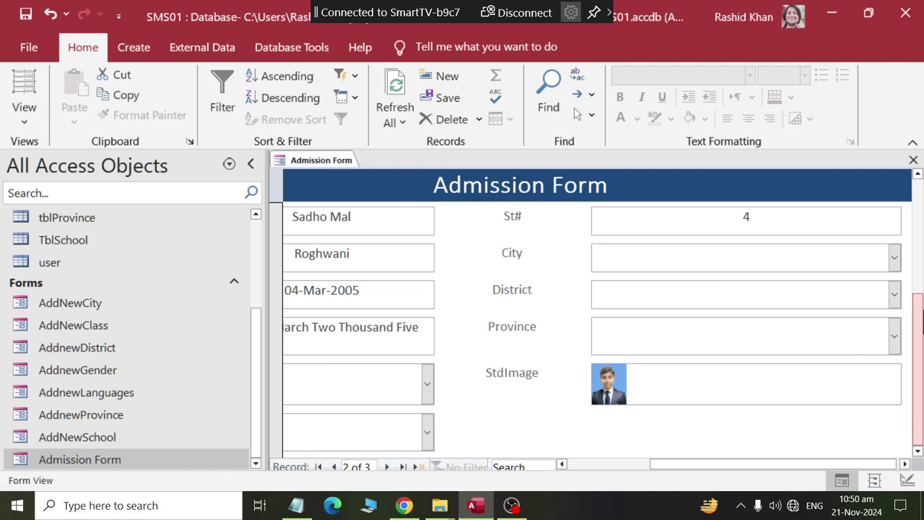
pyautogui.moveTo(680, 466); pyautogui.dragTo(496, 467)
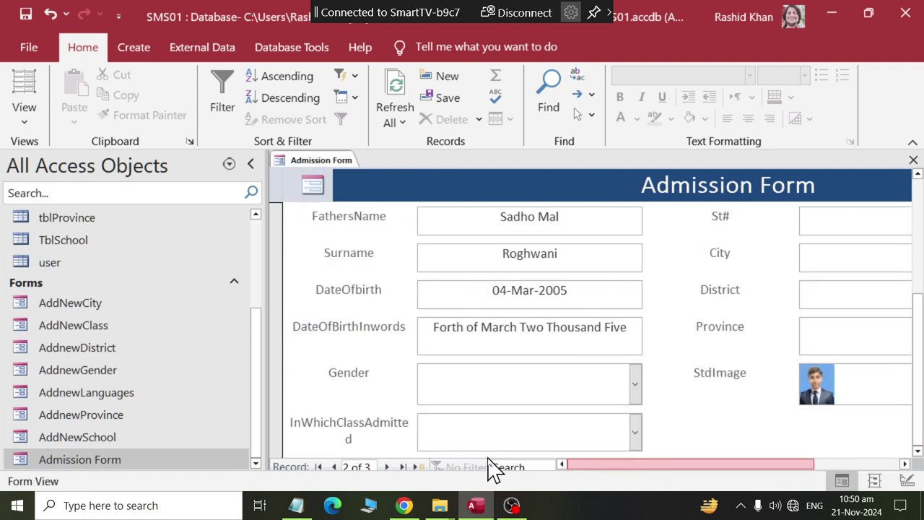
pyautogui.click(635, 384)
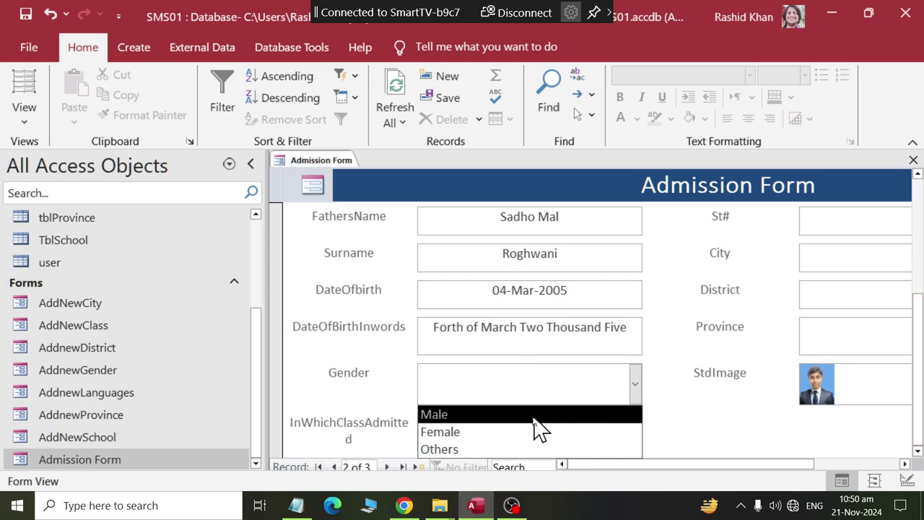
pyautogui.click(533, 416)
pyautogui.click(636, 432)
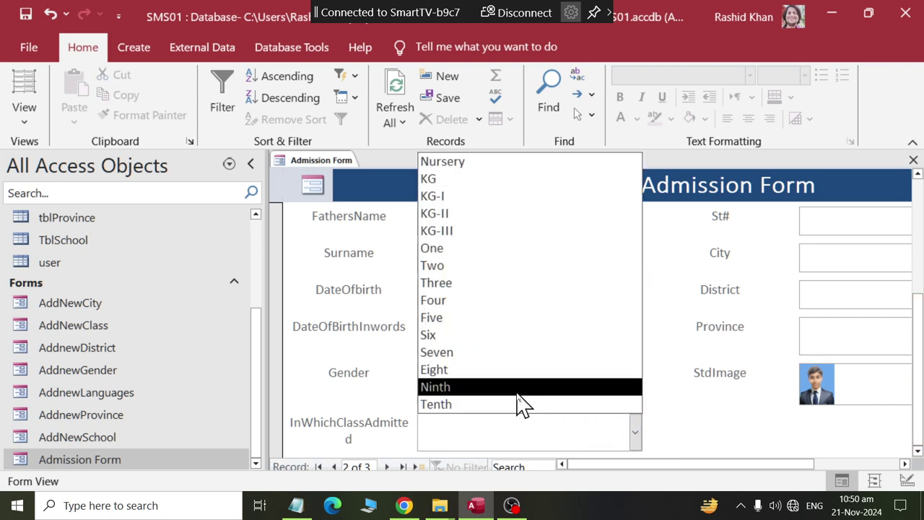
pyautogui.click(512, 419)
pyautogui.hotkey('alt', 'Tab')
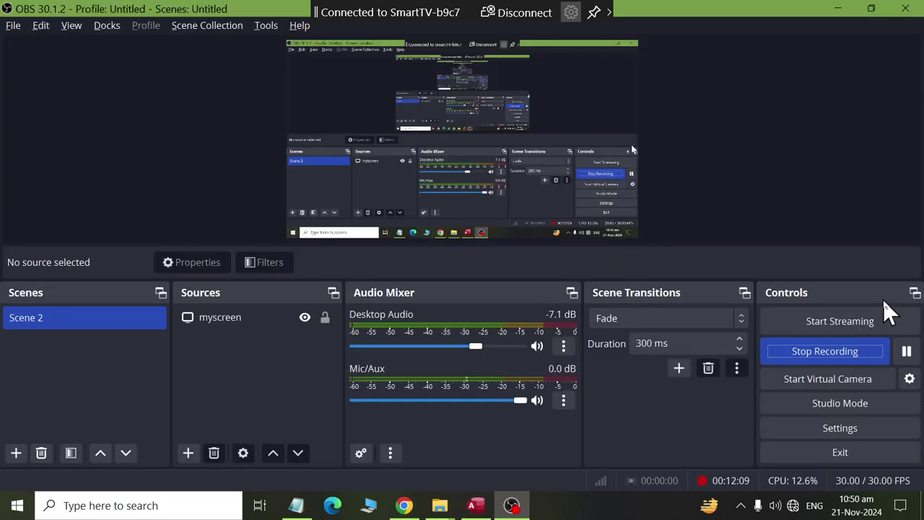
pyautogui.hotkey('alt', 'Tab')
# - Set LastClassPassed to Ninth and LastSchoolAttended to The City Grammar High School Shahdadpur in the second record
pyautogui.scroll(3, 918, 340)
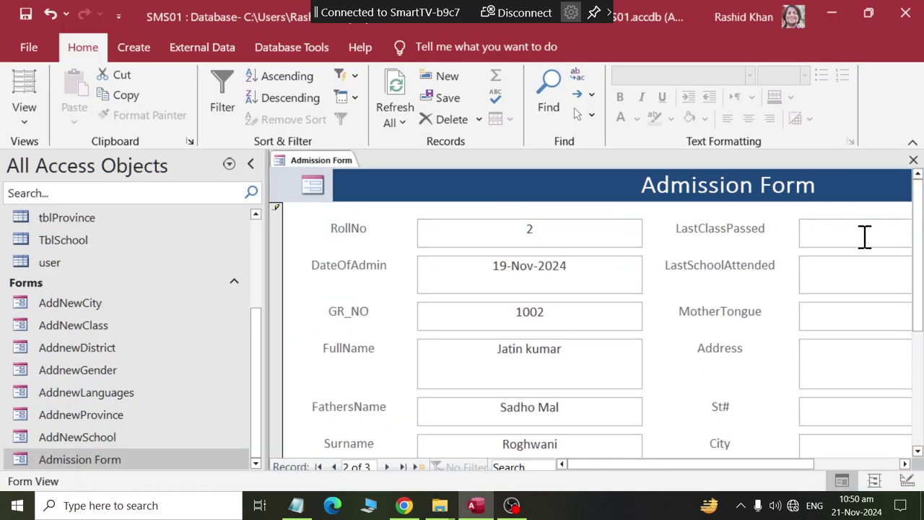
pyautogui.moveTo(763, 465); pyautogui.dragTo(903, 465)
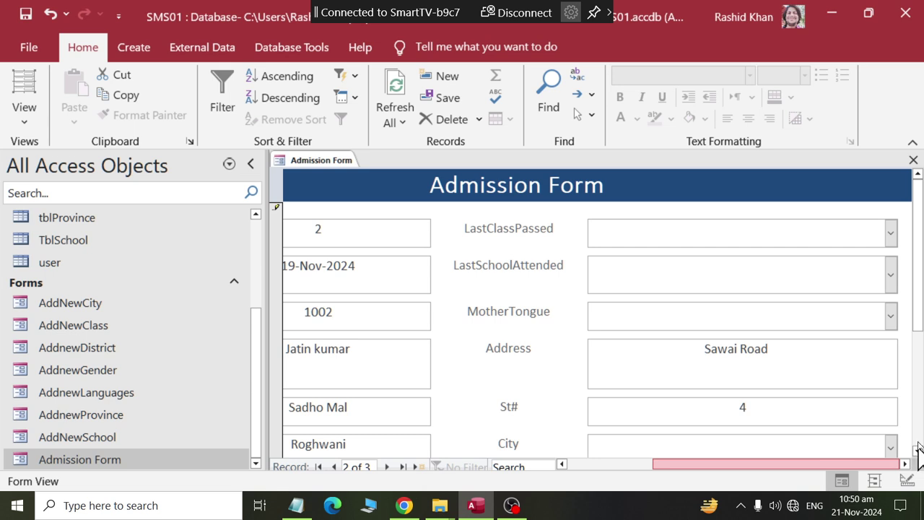
pyautogui.click(891, 233)
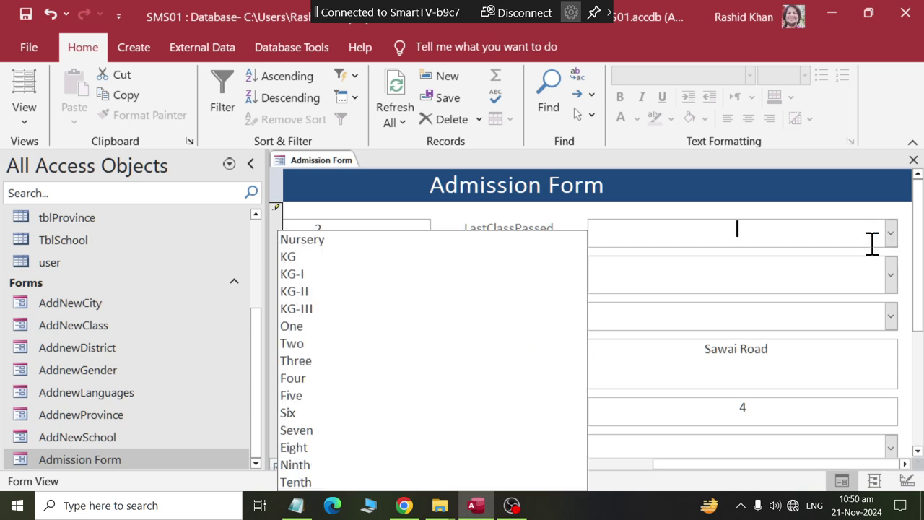
pyautogui.click(354, 465)
pyautogui.click(890, 276)
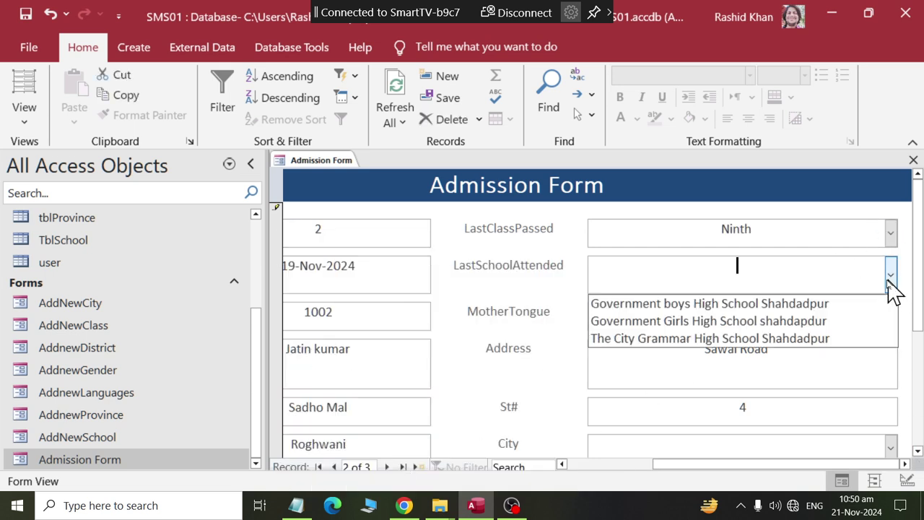
pyautogui.click(779, 340)
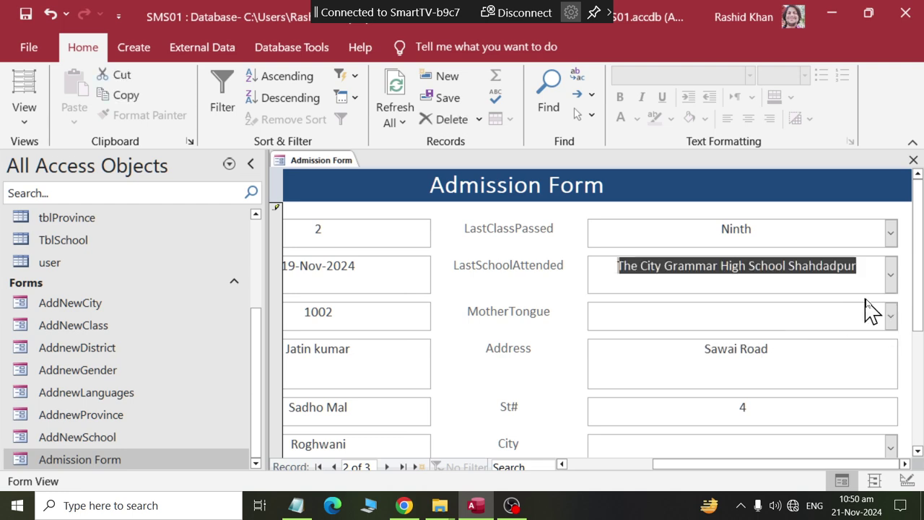
# - Set MotherTongue to Sindhi and City to Shahdadpur in the second record
pyautogui.click(890, 316)
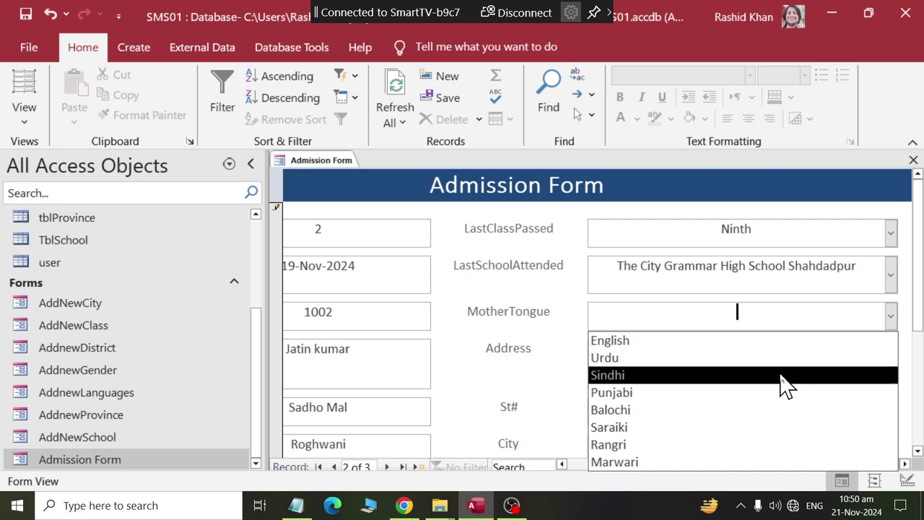
pyautogui.click(787, 377)
pyautogui.click(891, 448)
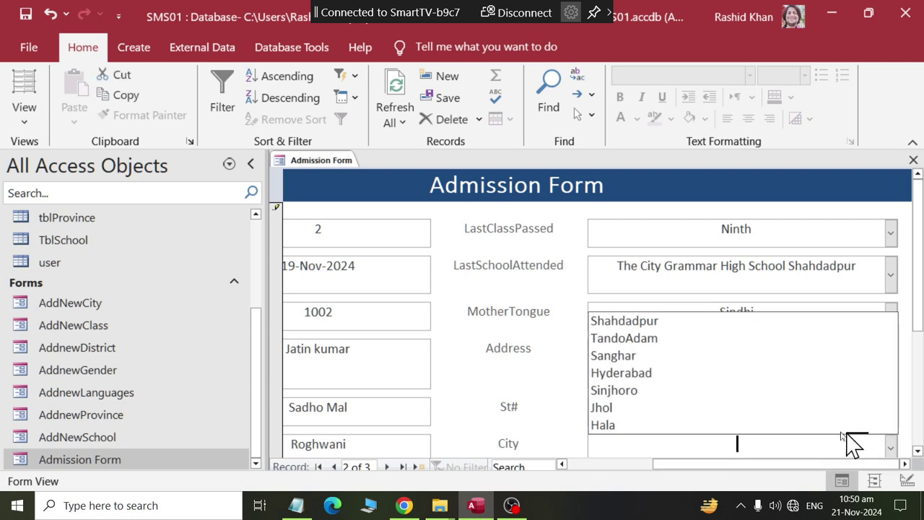
pyautogui.click(787, 320)
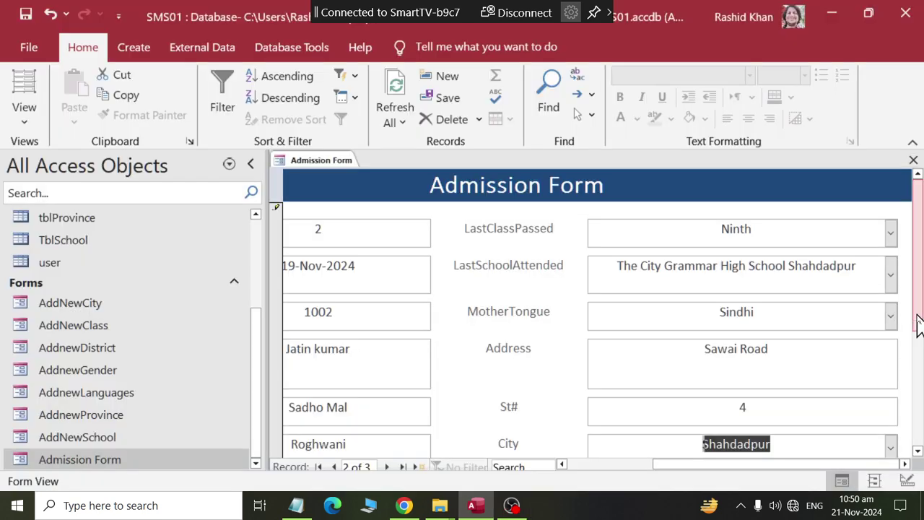
# - Set District to Sanghar and Province to Sindh in the second record
pyautogui.moveTo(917, 316); pyautogui.dragTo(908, 405)
pyautogui.click(892, 344)
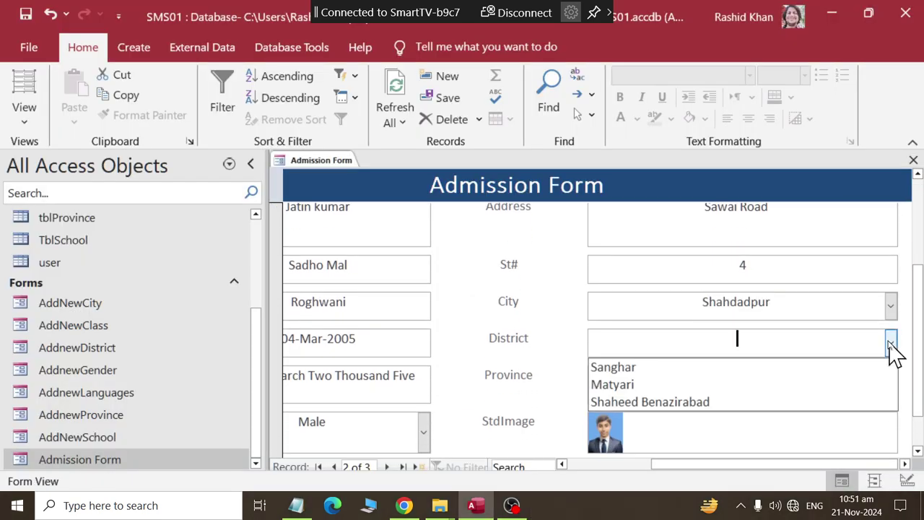
pyautogui.click(832, 372)
pyautogui.click(891, 384)
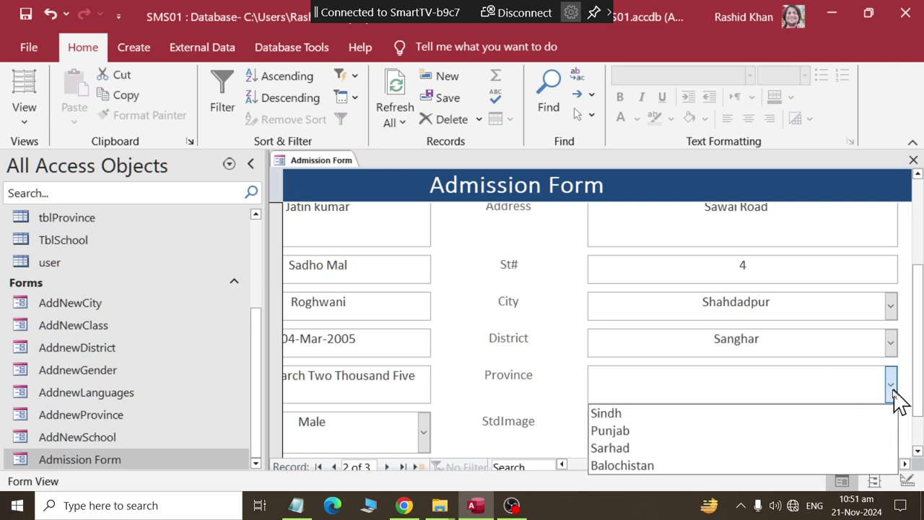
pyautogui.click(851, 417)
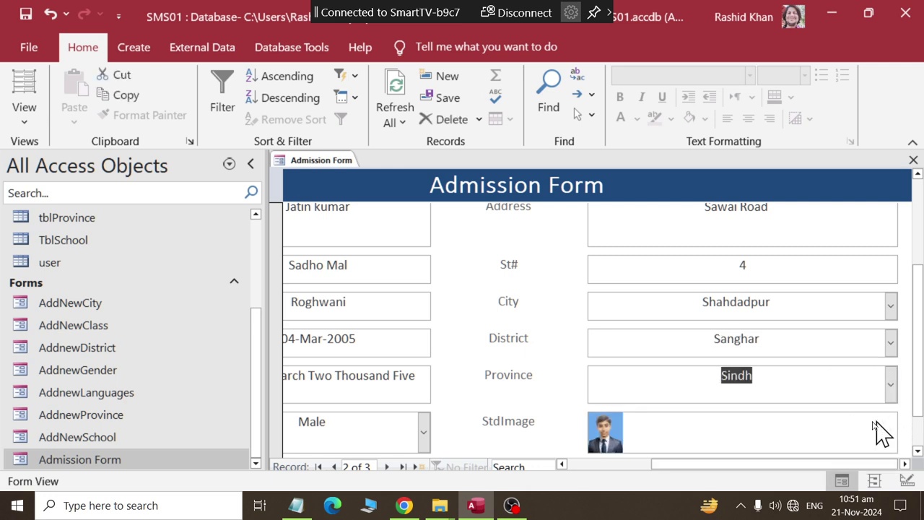
# - Close the Admission Form and check the saved student records in the GRRegister table, closing the table when done
pyautogui.rightClick(319, 162)
pyautogui.click(362, 194)
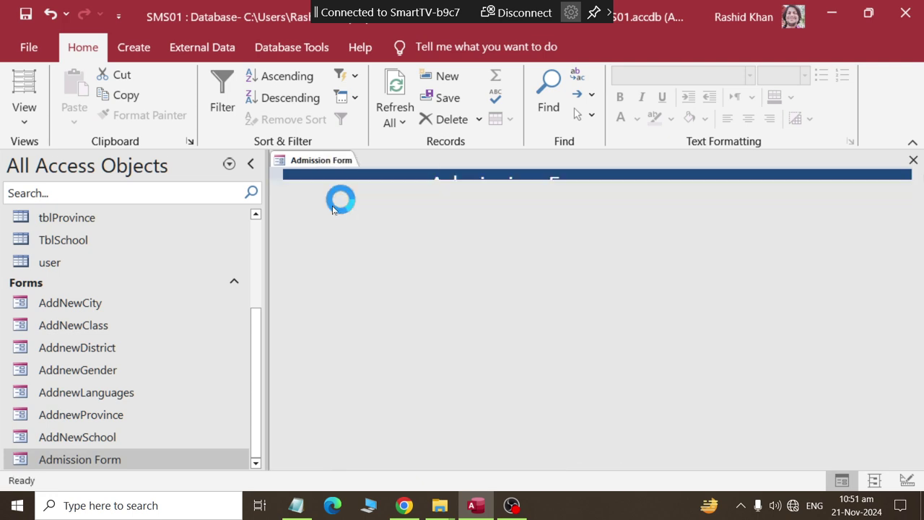
pyautogui.moveTo(256, 345); pyautogui.dragTo(165, 247)
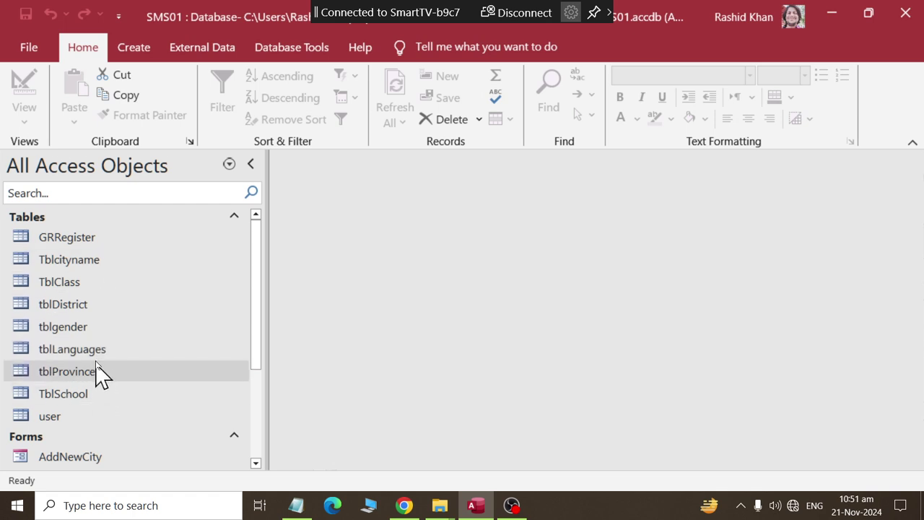
pyautogui.click(114, 244)
pyautogui.doubleClick(114, 244)
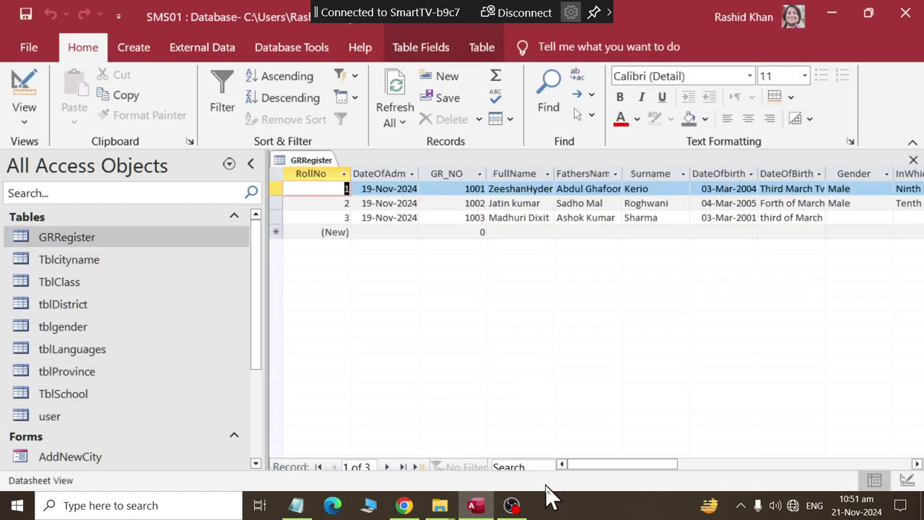
pyautogui.moveTo(596, 467); pyautogui.dragTo(621, 481)
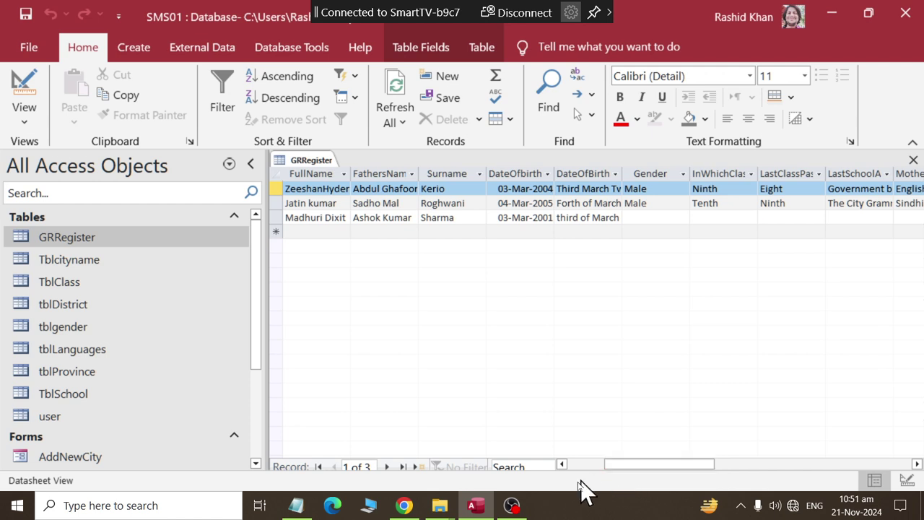
pyautogui.rightClick(321, 171)
pyautogui.click(356, 194)
pyautogui.moveTo(262, 318); pyautogui.dragTo(262, 426)
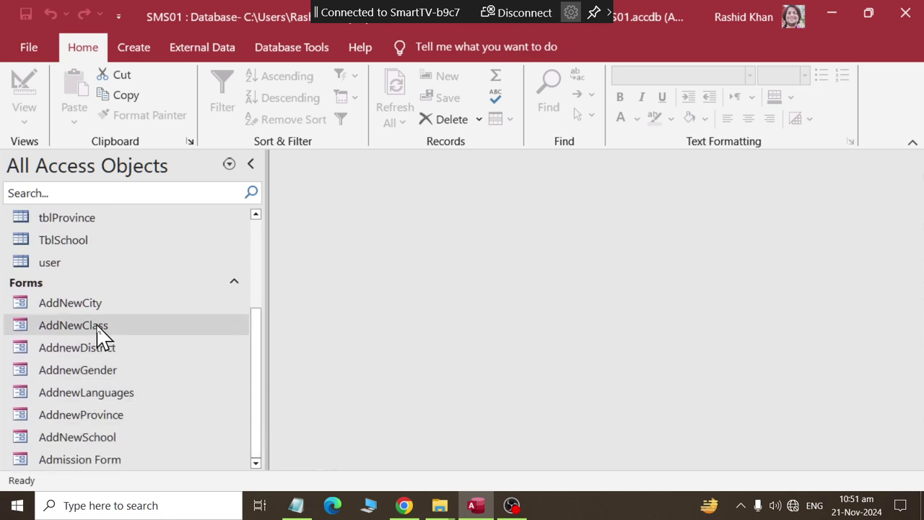
pyautogui.click(105, 401)
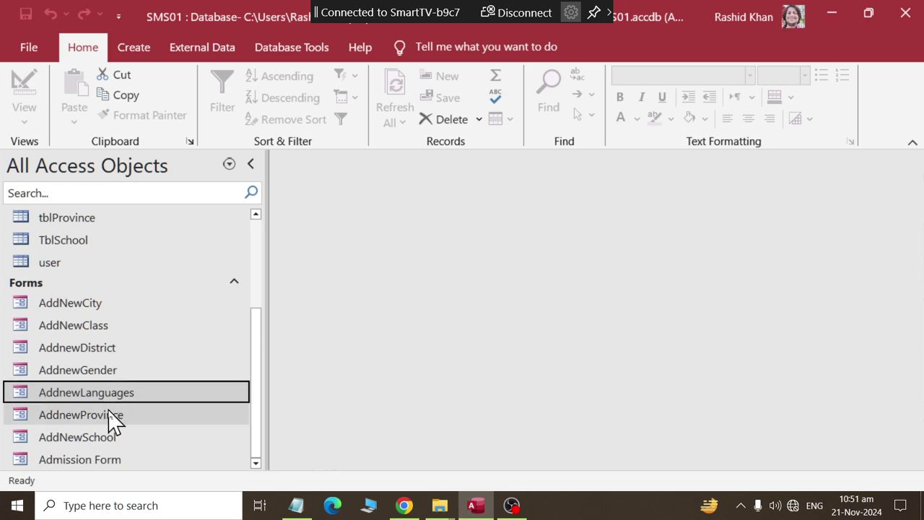
pyautogui.click(109, 438)
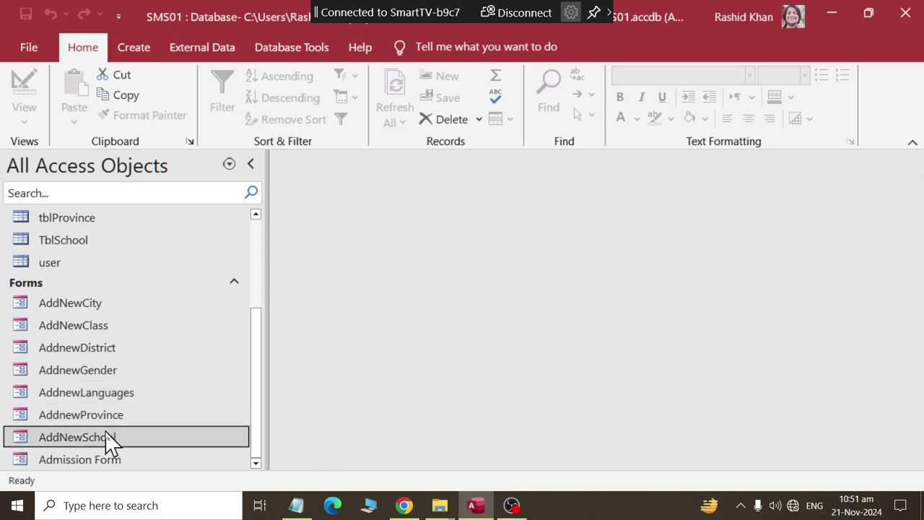
pyautogui.click(107, 422)
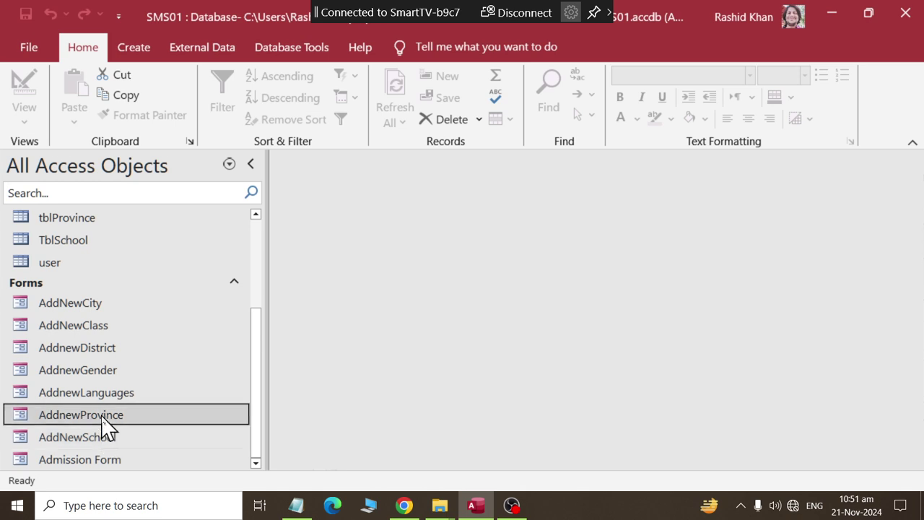
pyautogui.click(112, 326)
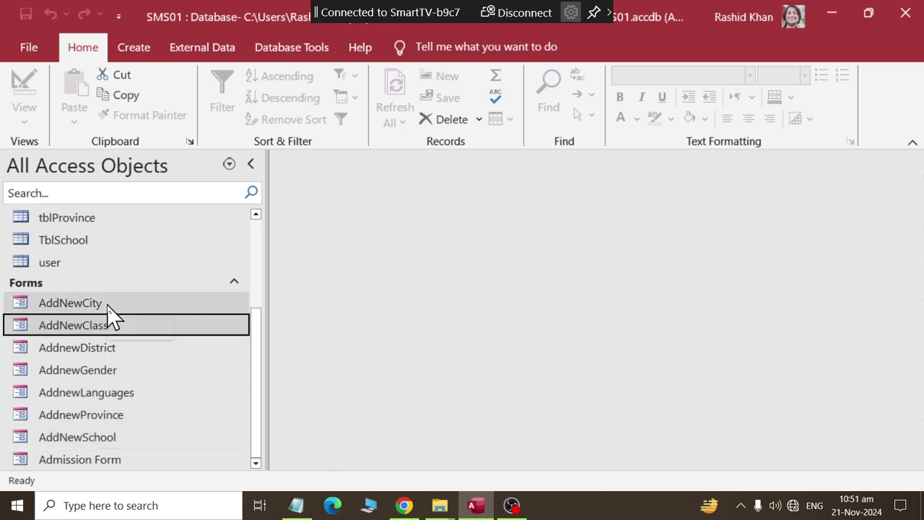